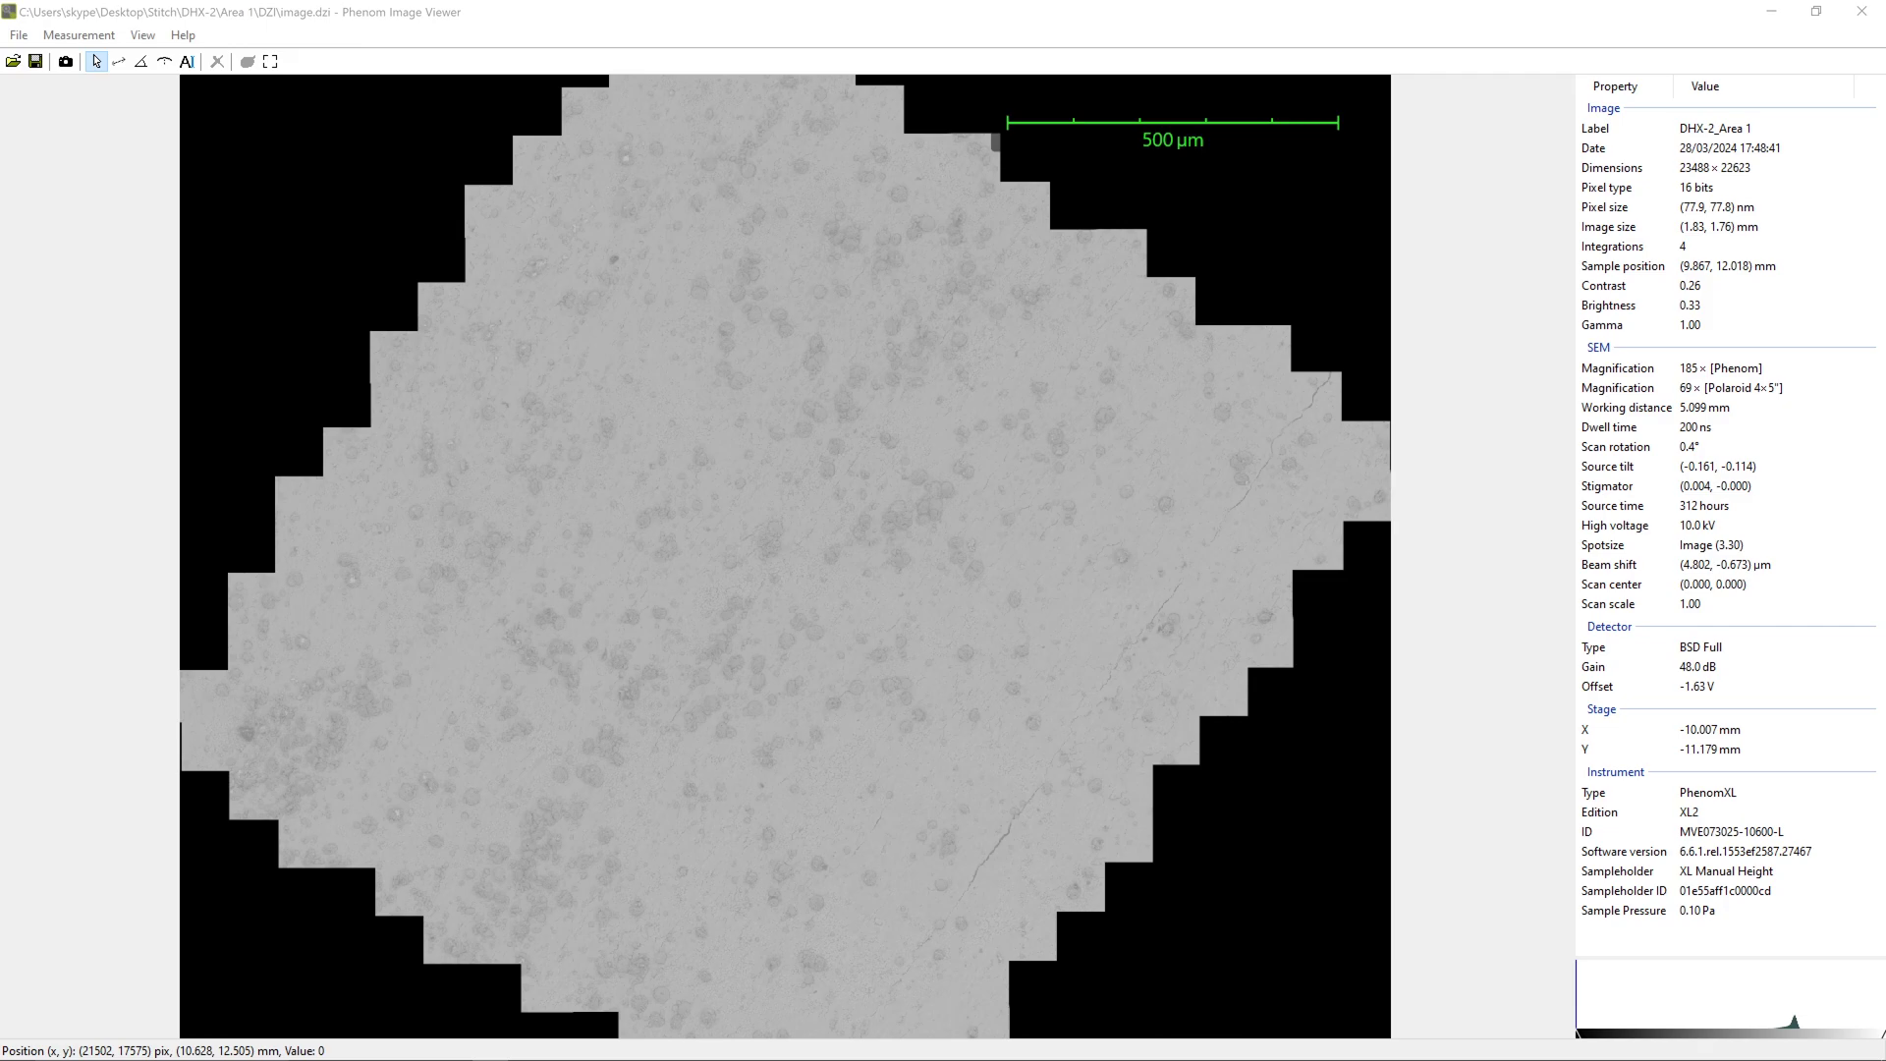
- Narrow the histogram's display range around the grey-level peak to raise the contrast of the textured particles
scroll(811, 590, up, 3)
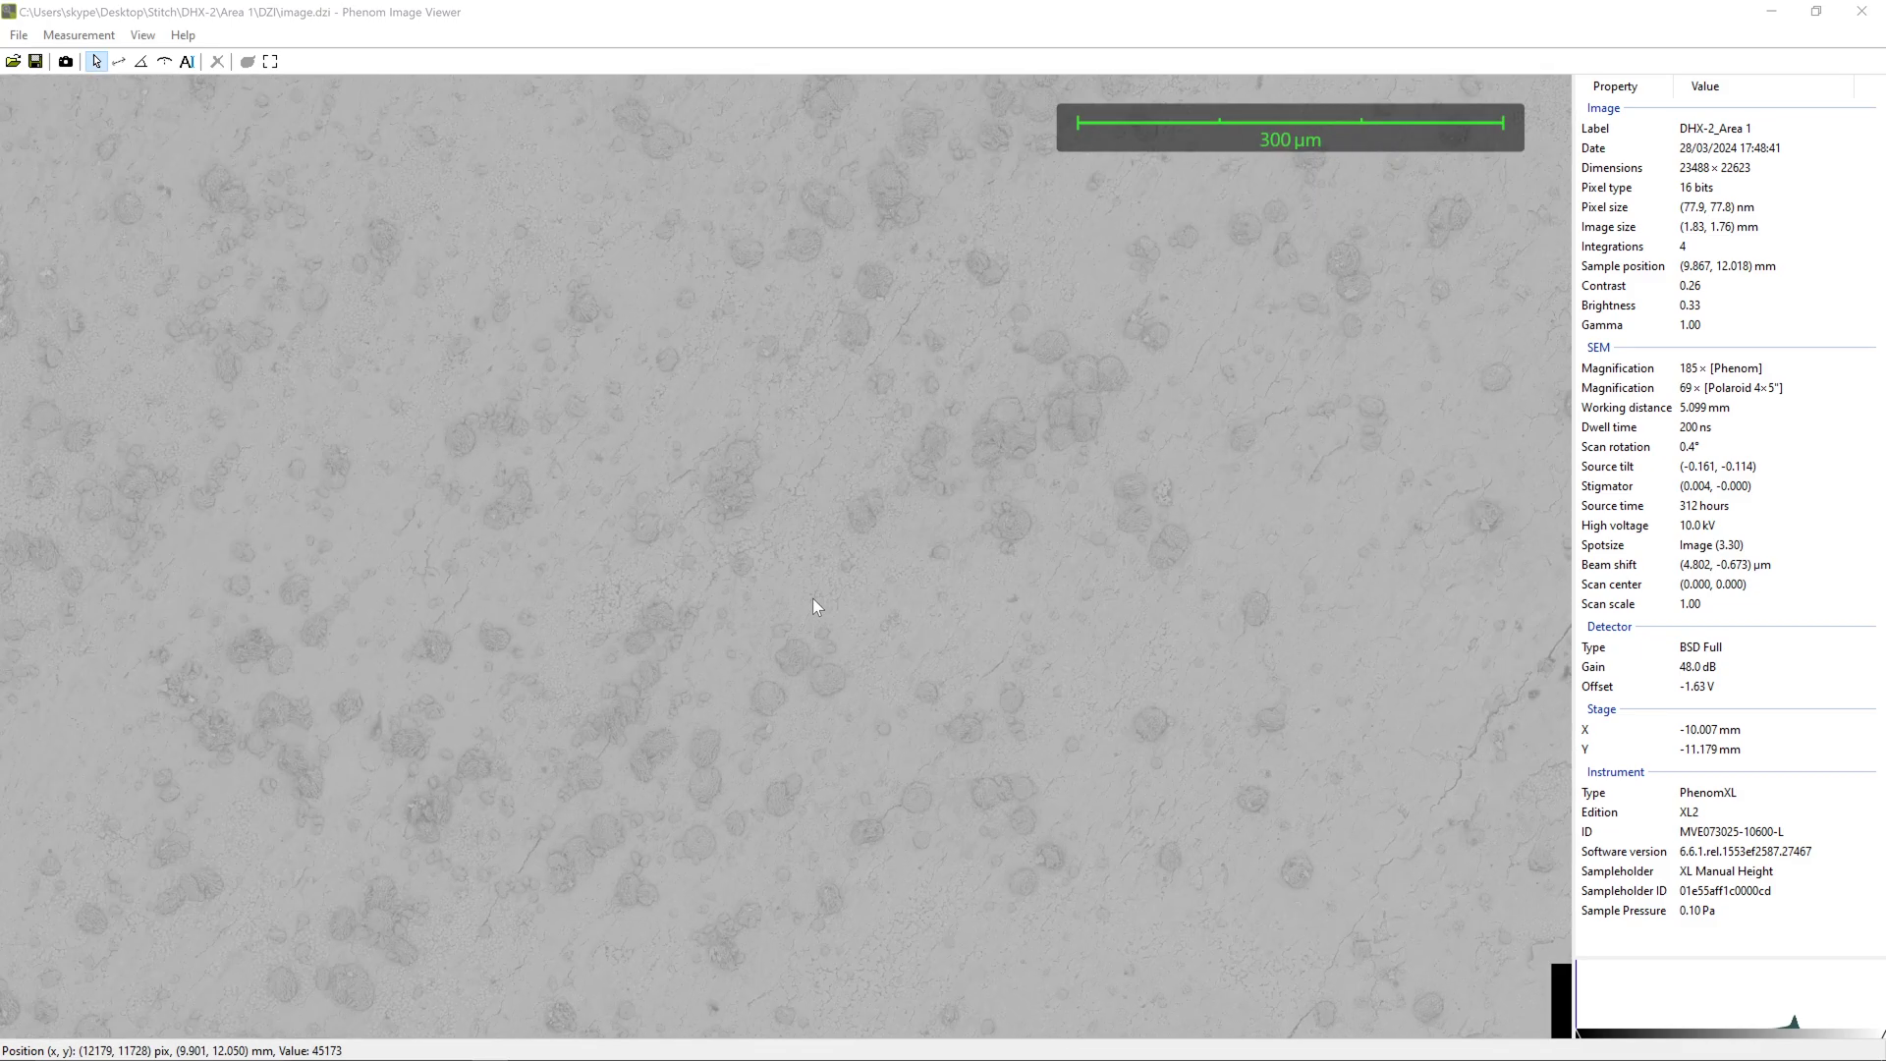
scroll(816, 597, up, 5)
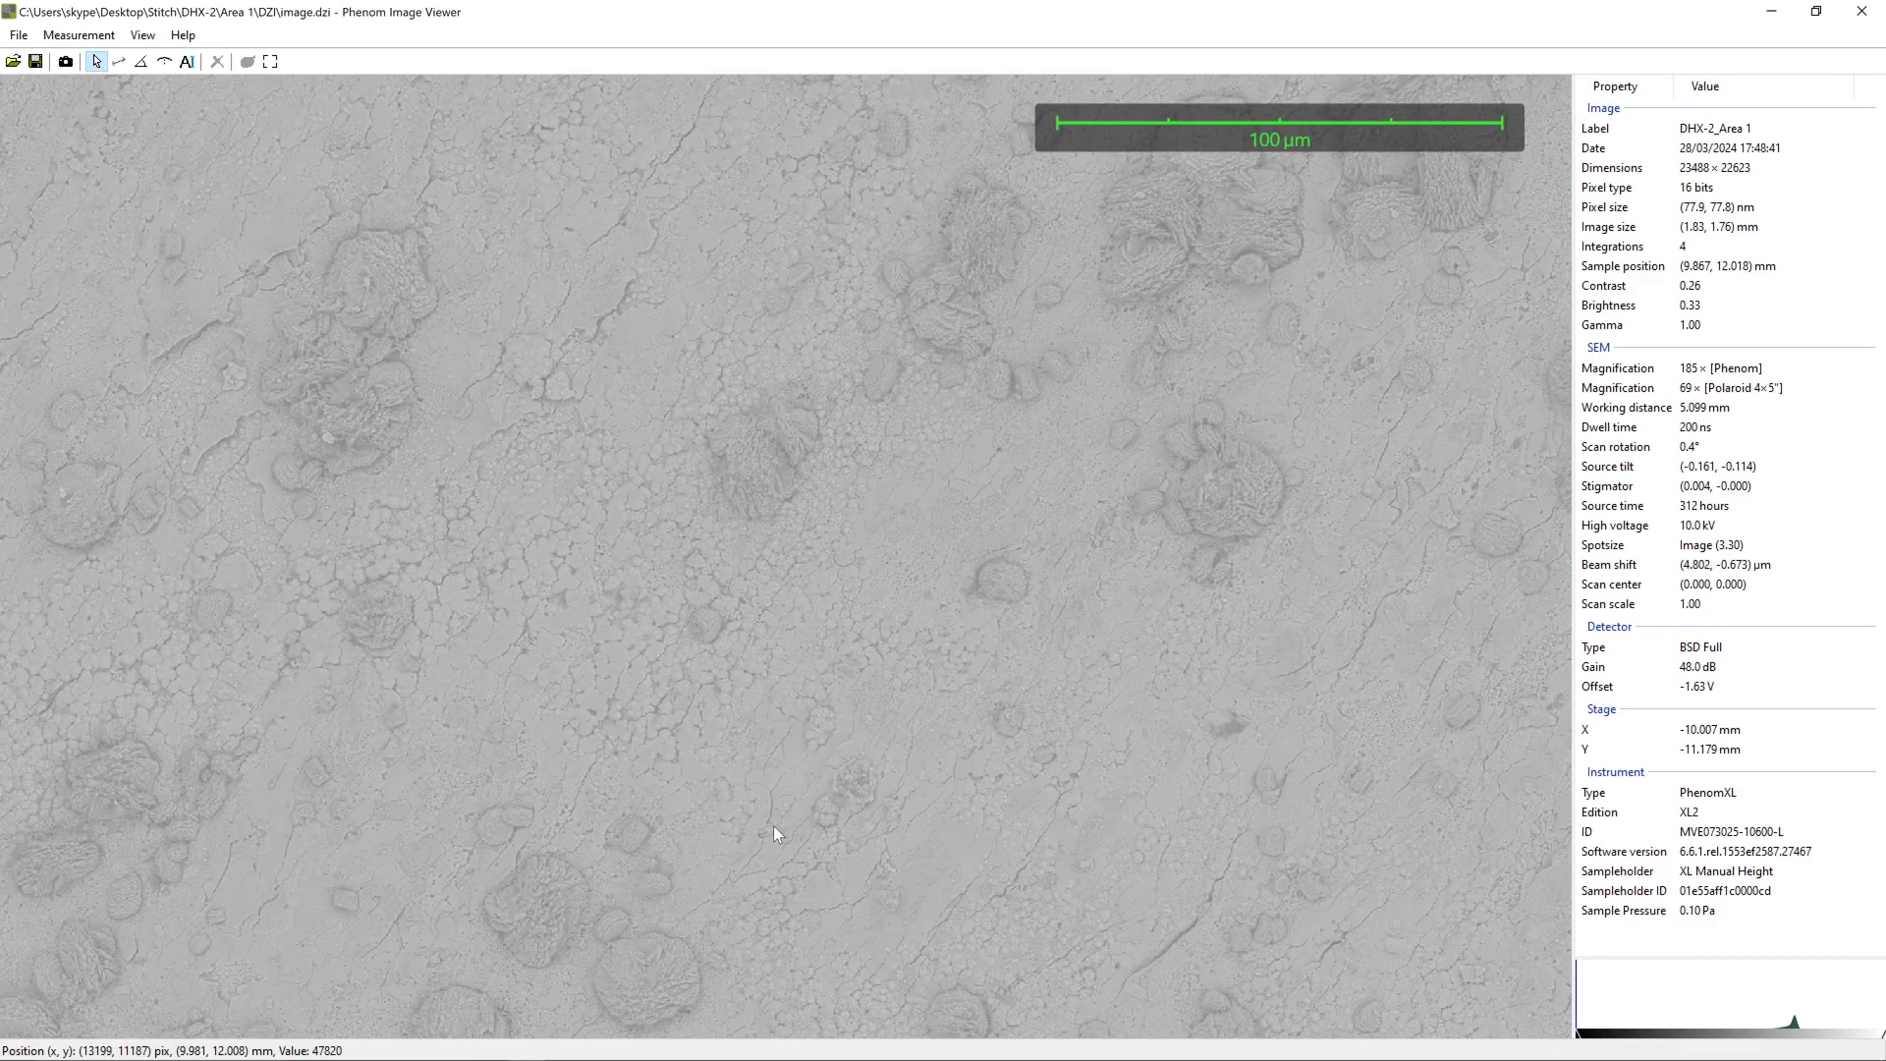
drag(774, 826, 1177, 824)
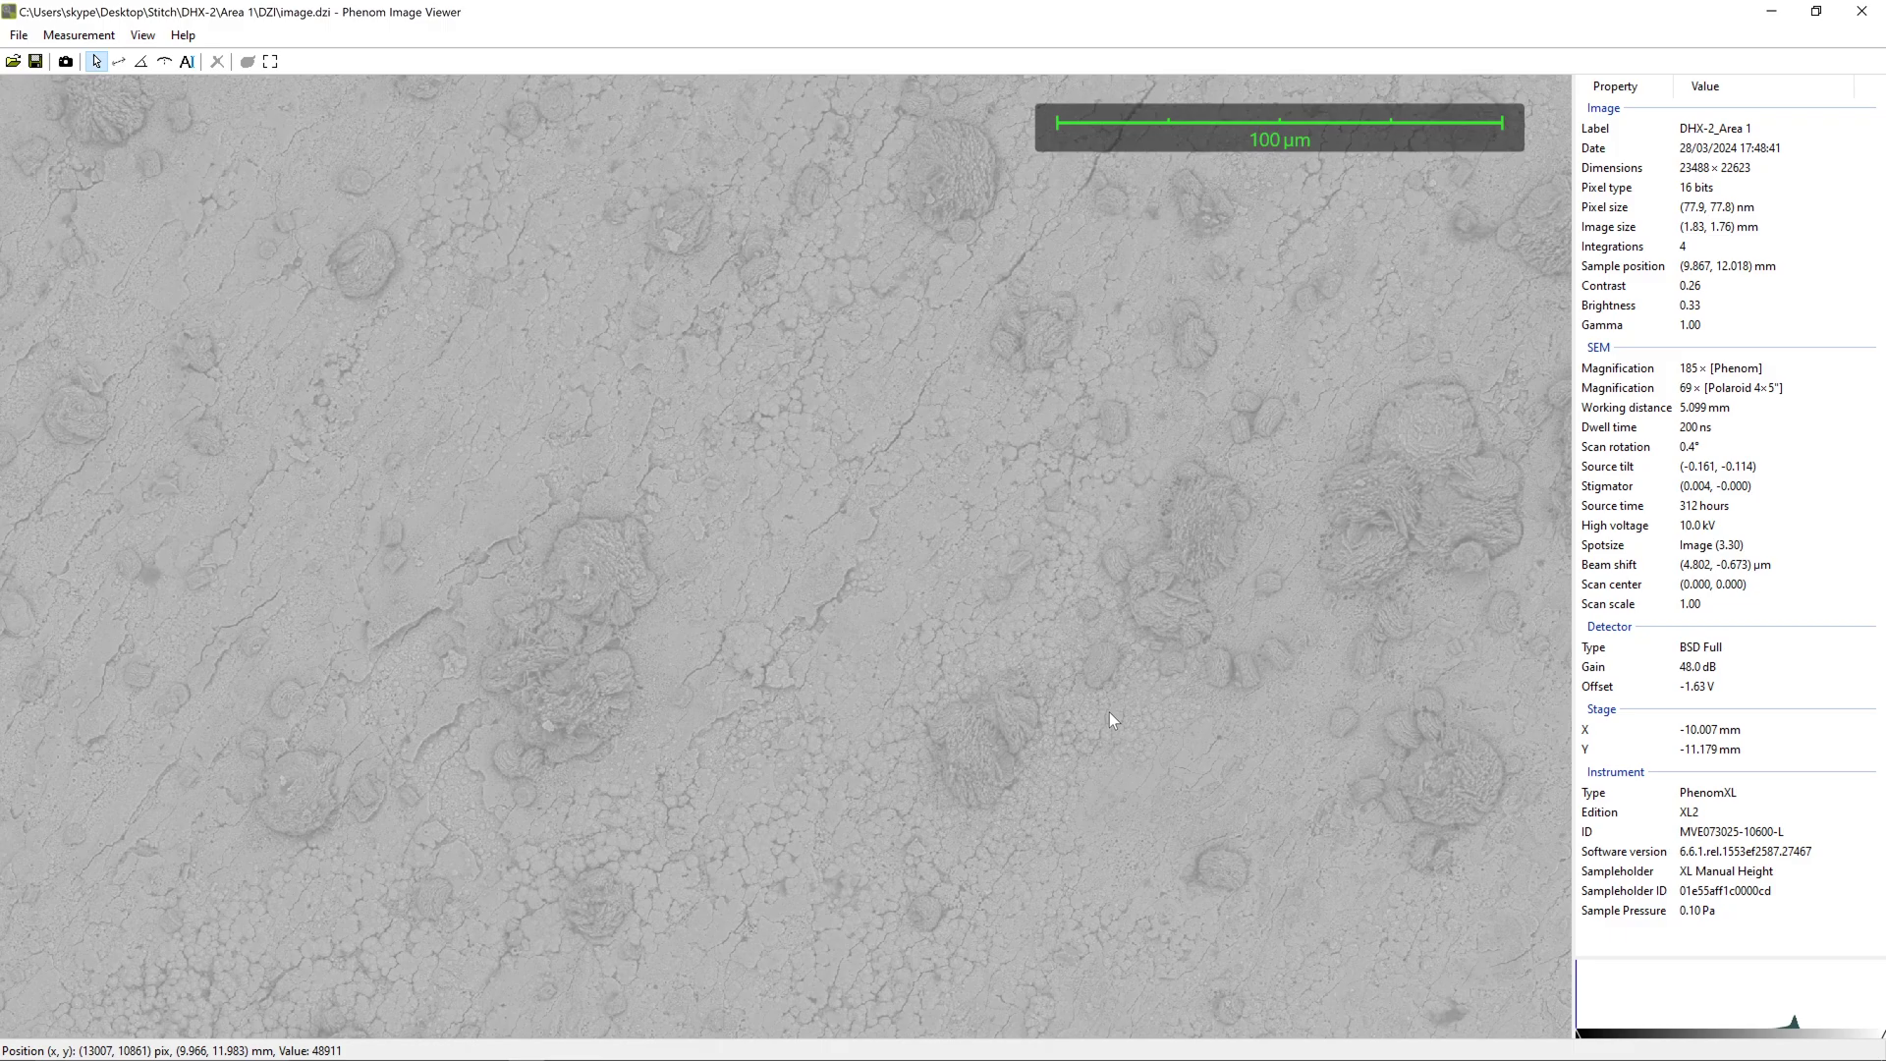
scroll(1110, 711, up, 3)
drag(1372, 473, 603, 664)
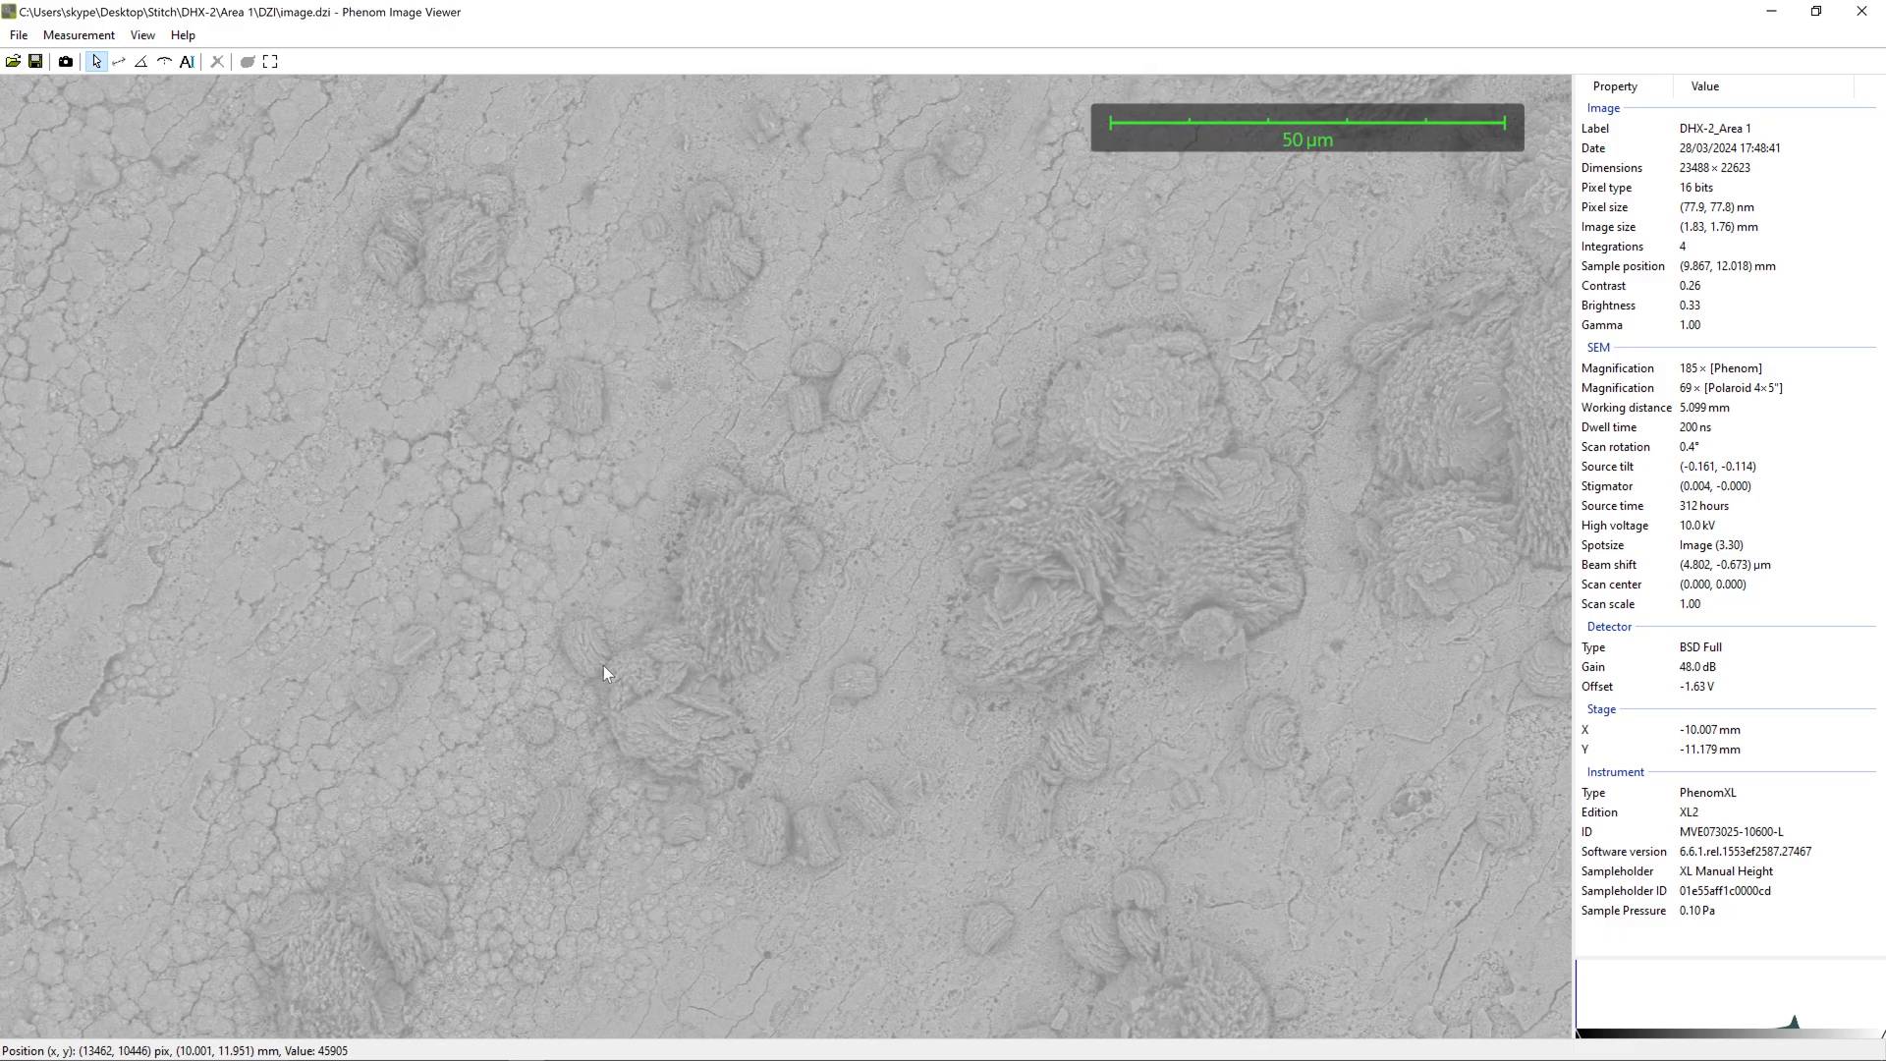
scroll(1128, 492, up, 1)
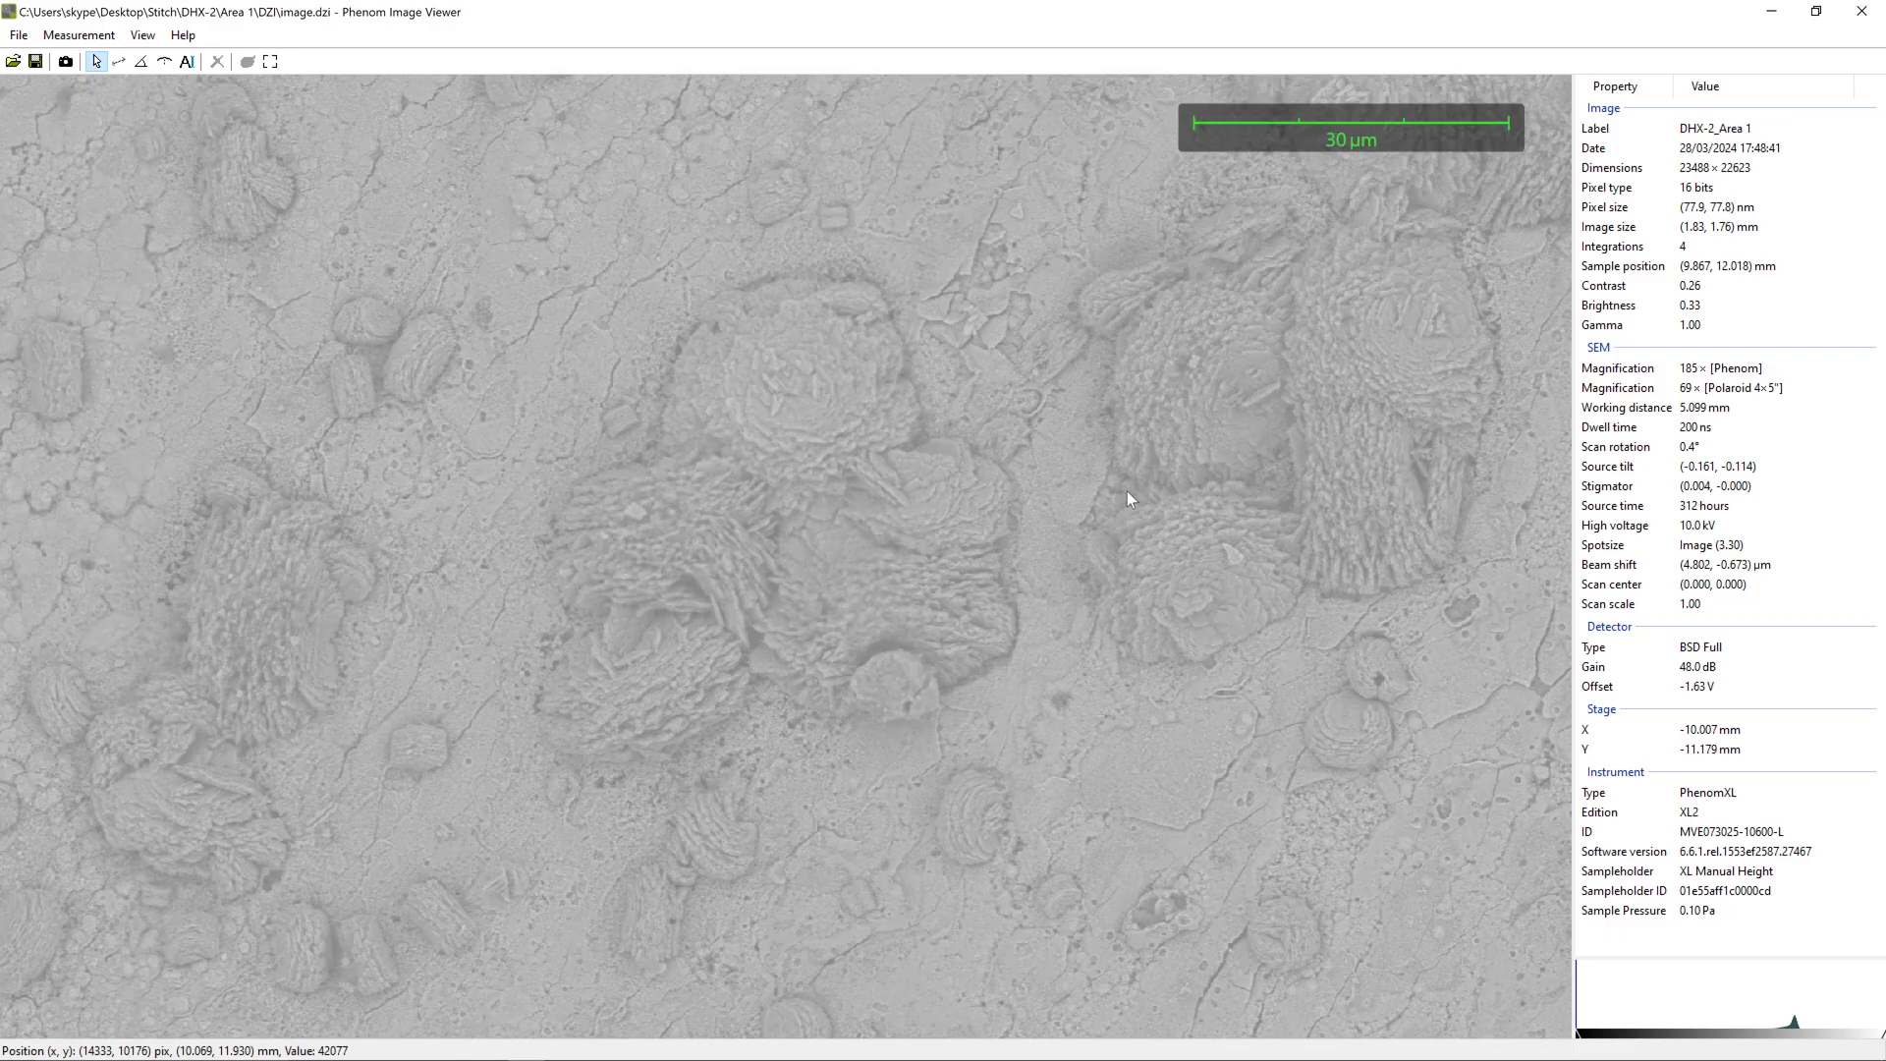
drag(1127, 491, 1034, 569)
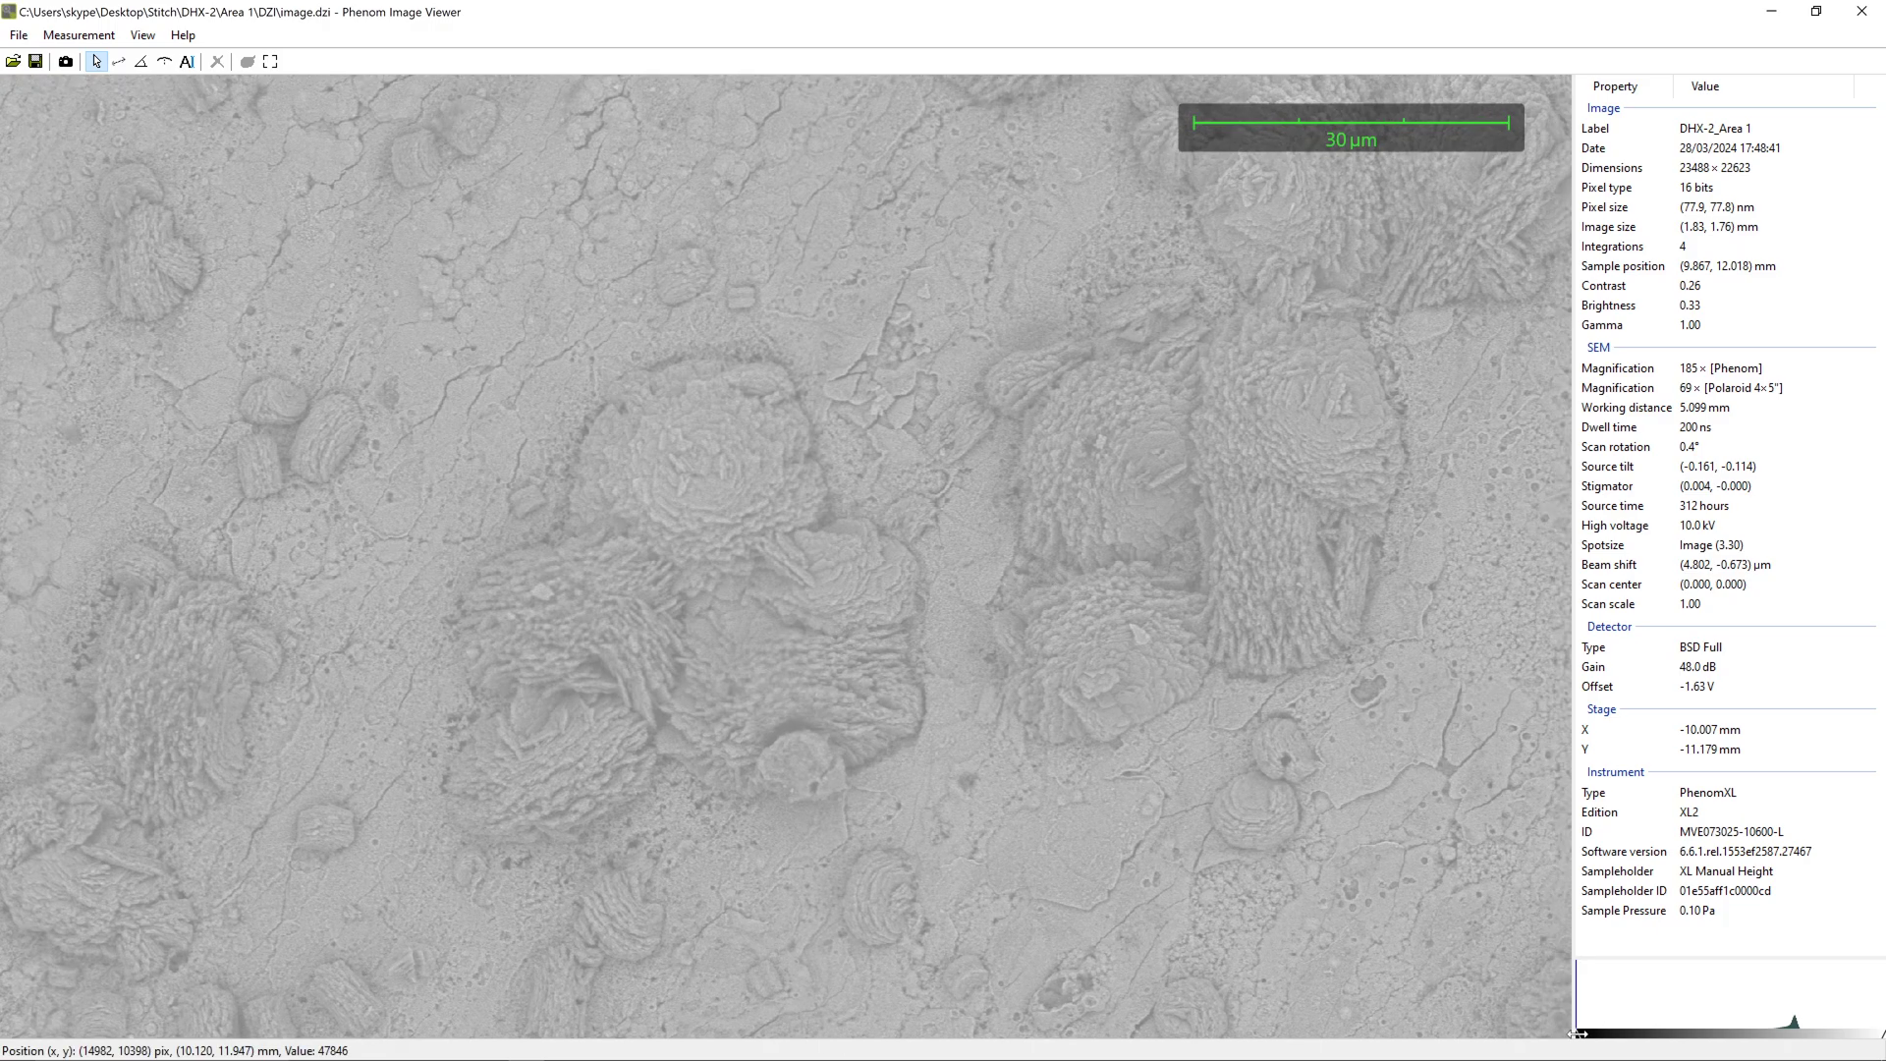
drag(1575, 1034, 1724, 1039)
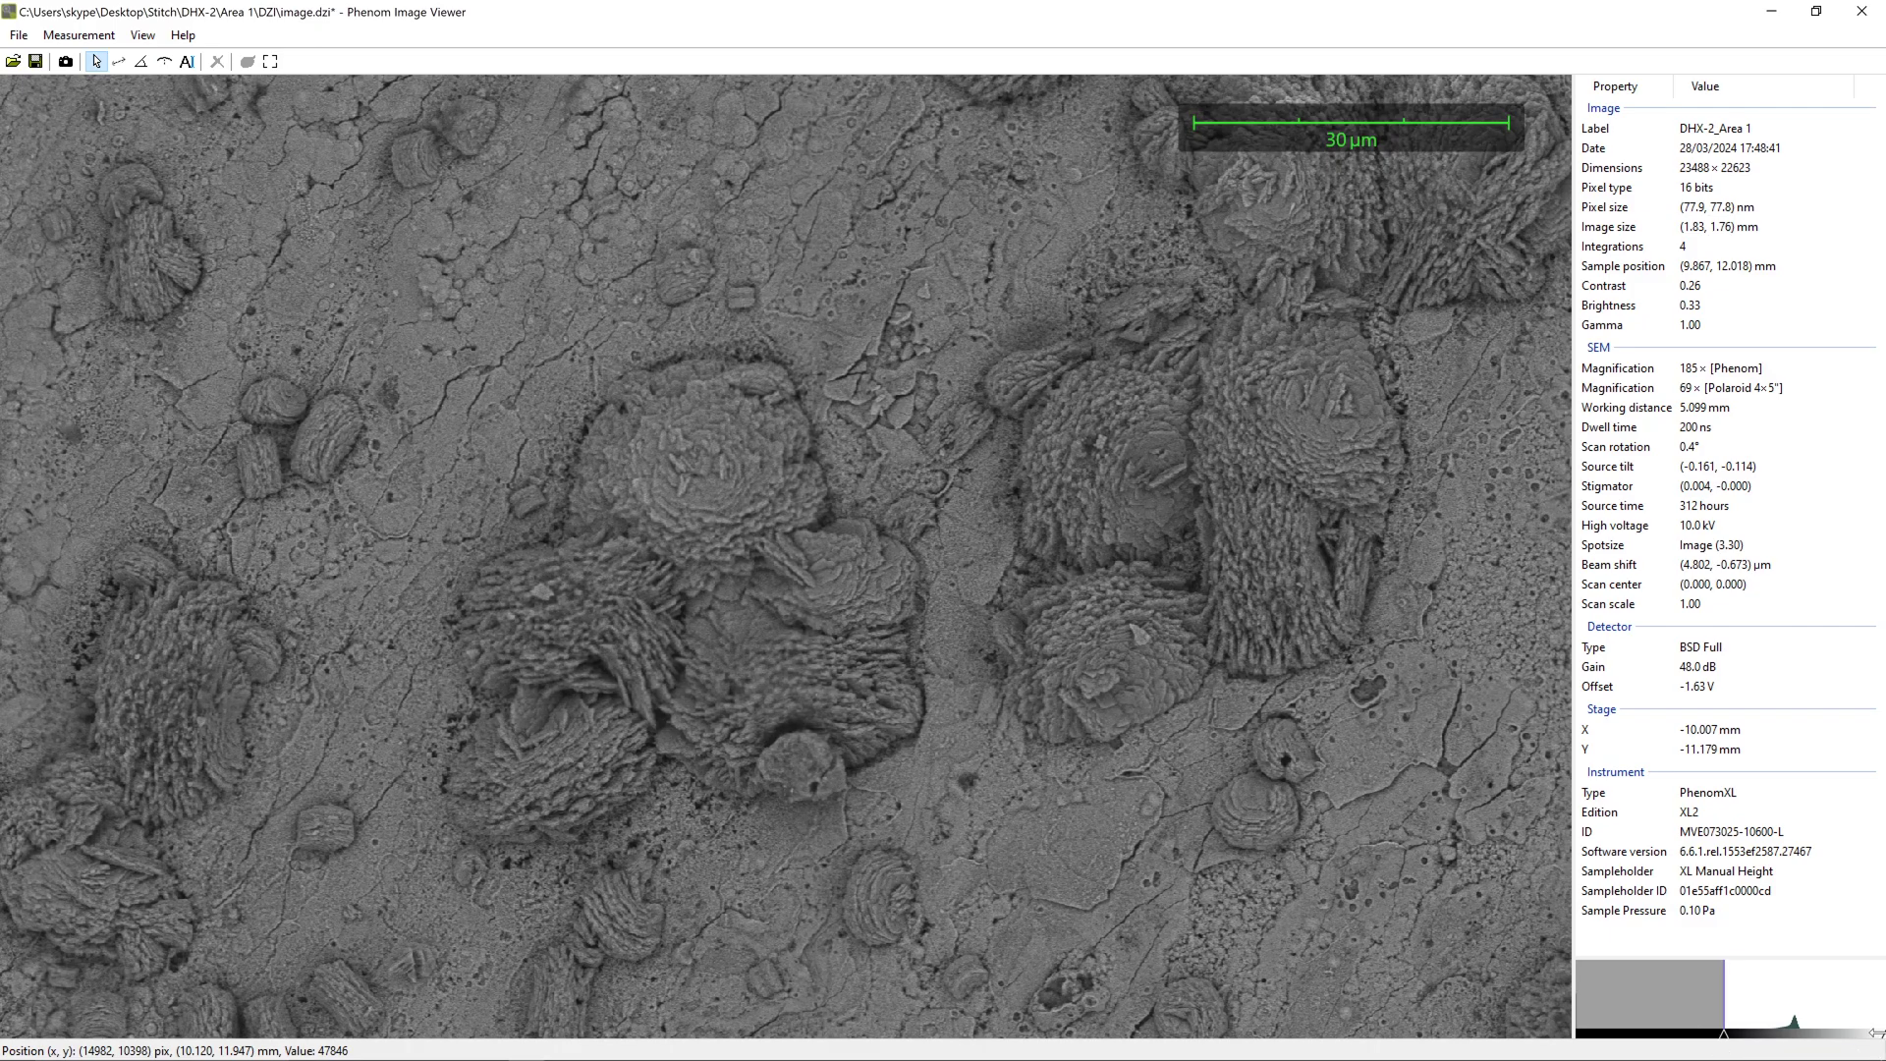
drag(1877, 1033, 1735, 1033)
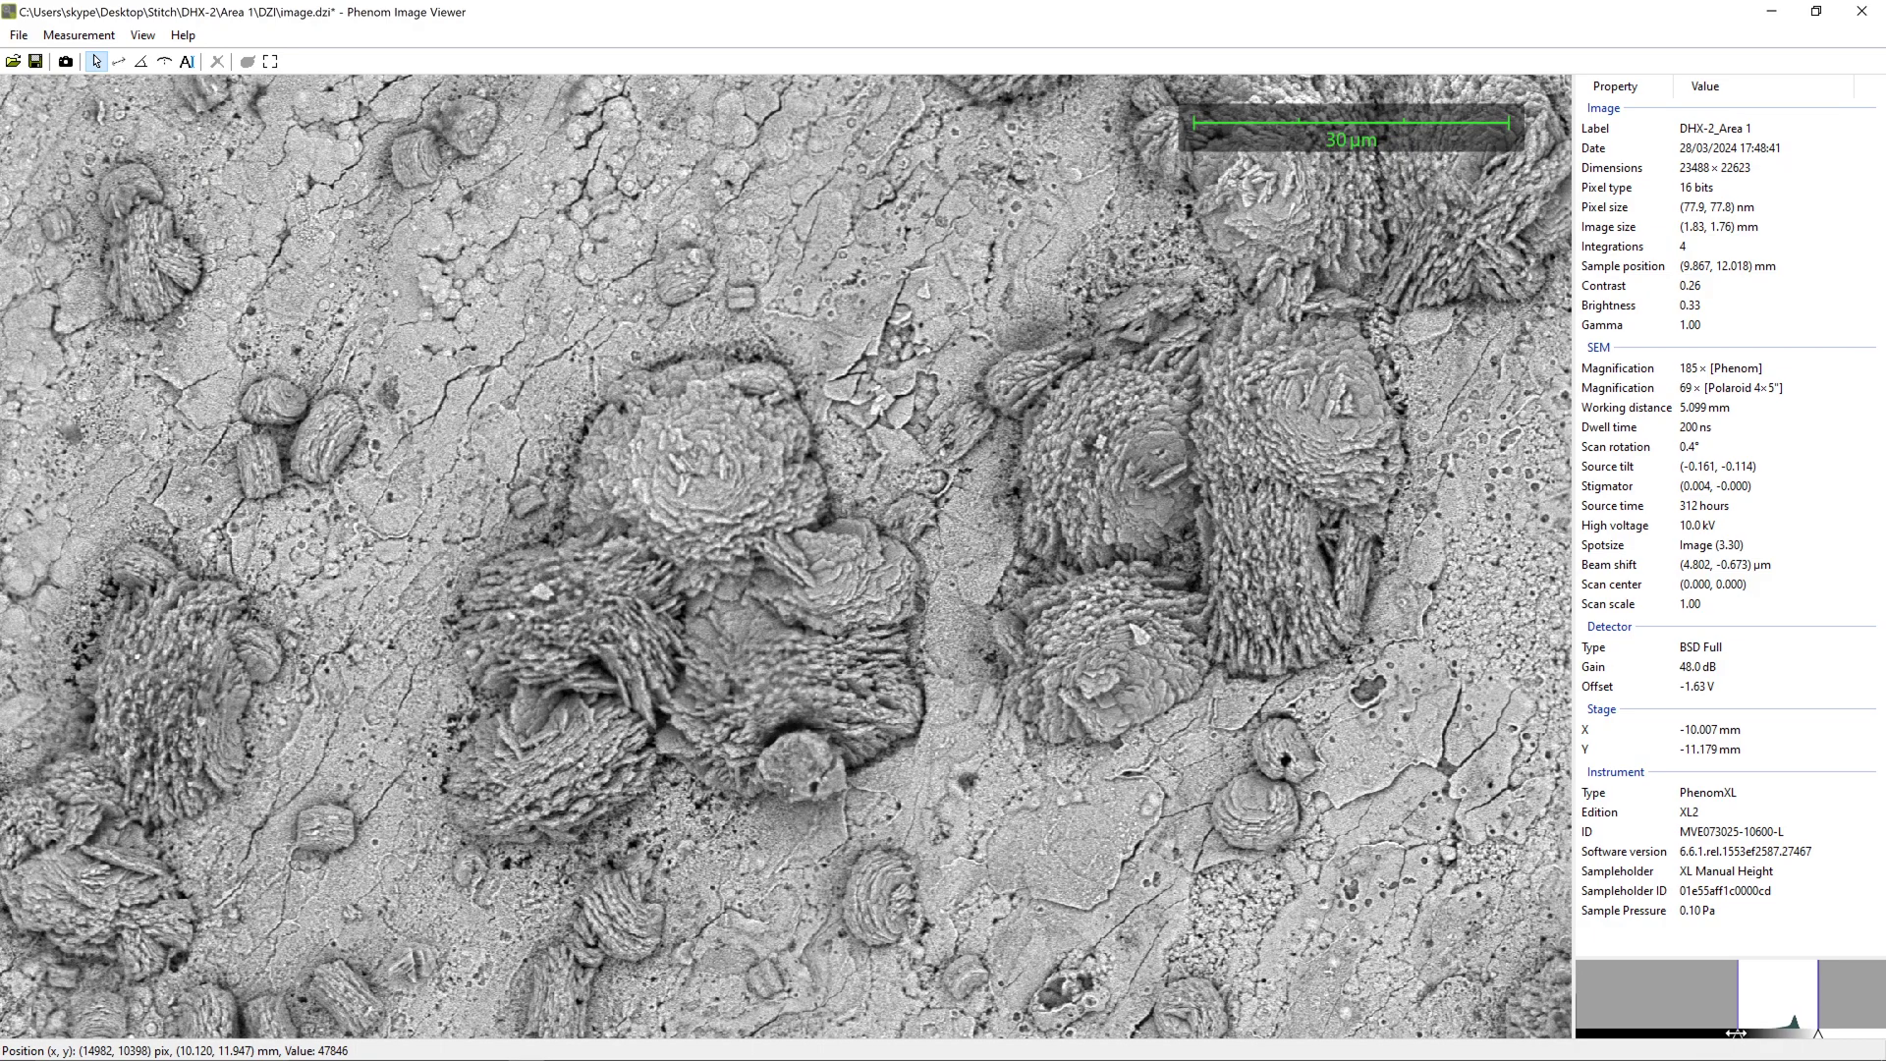
drag(1735, 1033, 1752, 1034)
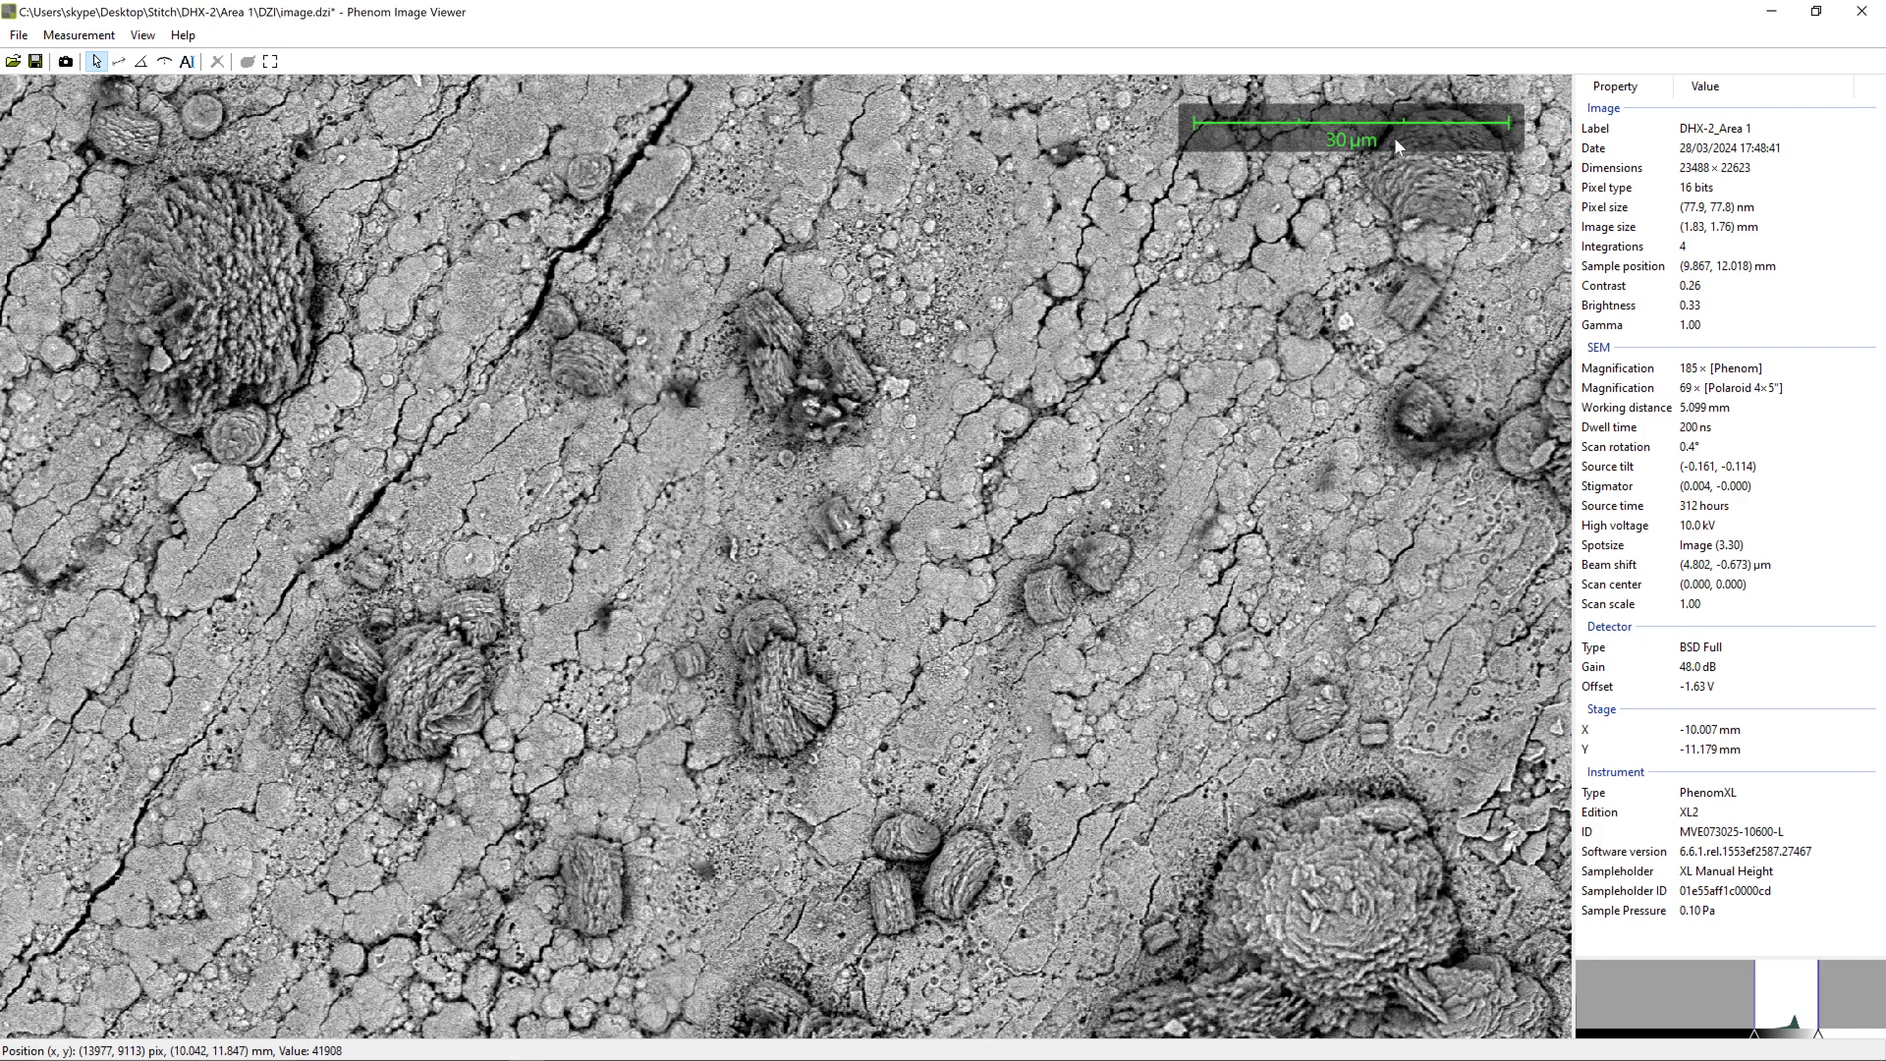
- Examine the cracks, fine grains and textured particles of the contrast-enhanced surface at several magnifications
scroll(1324, 475, up, 3)
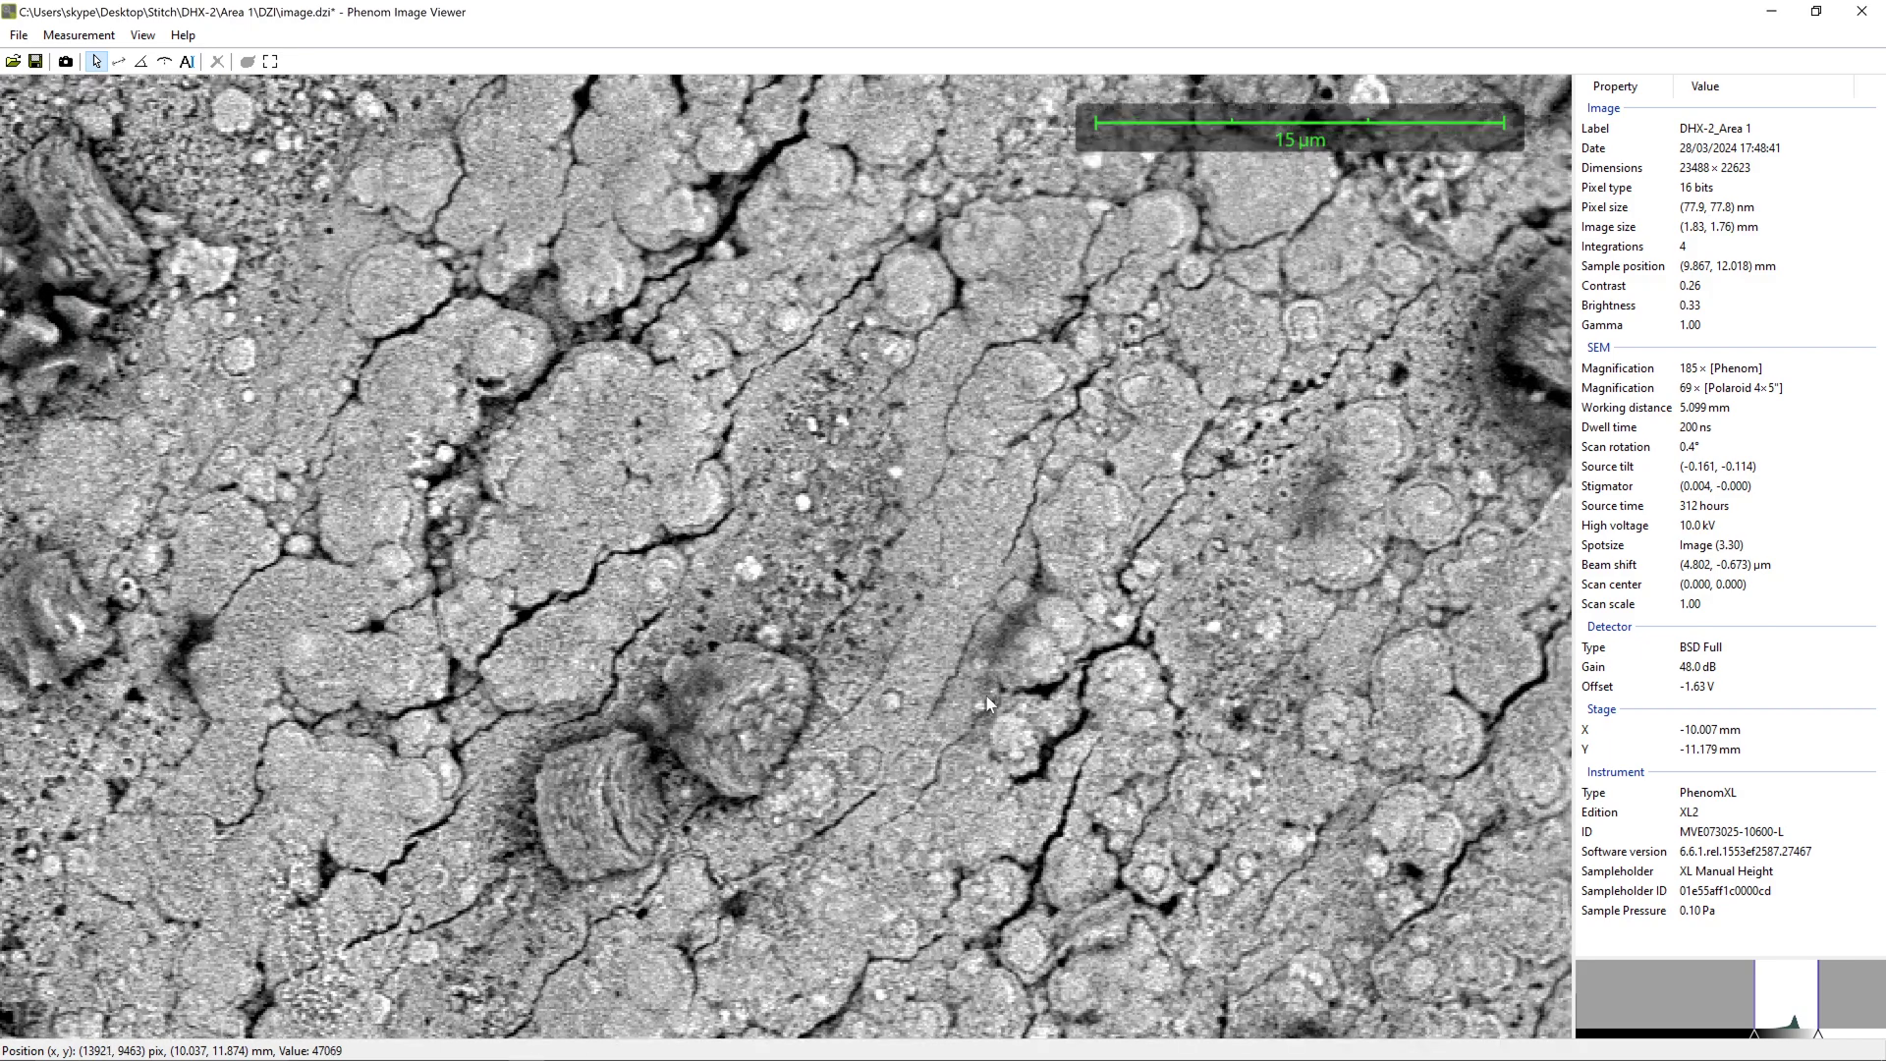
scroll(1242, 341, up, 2)
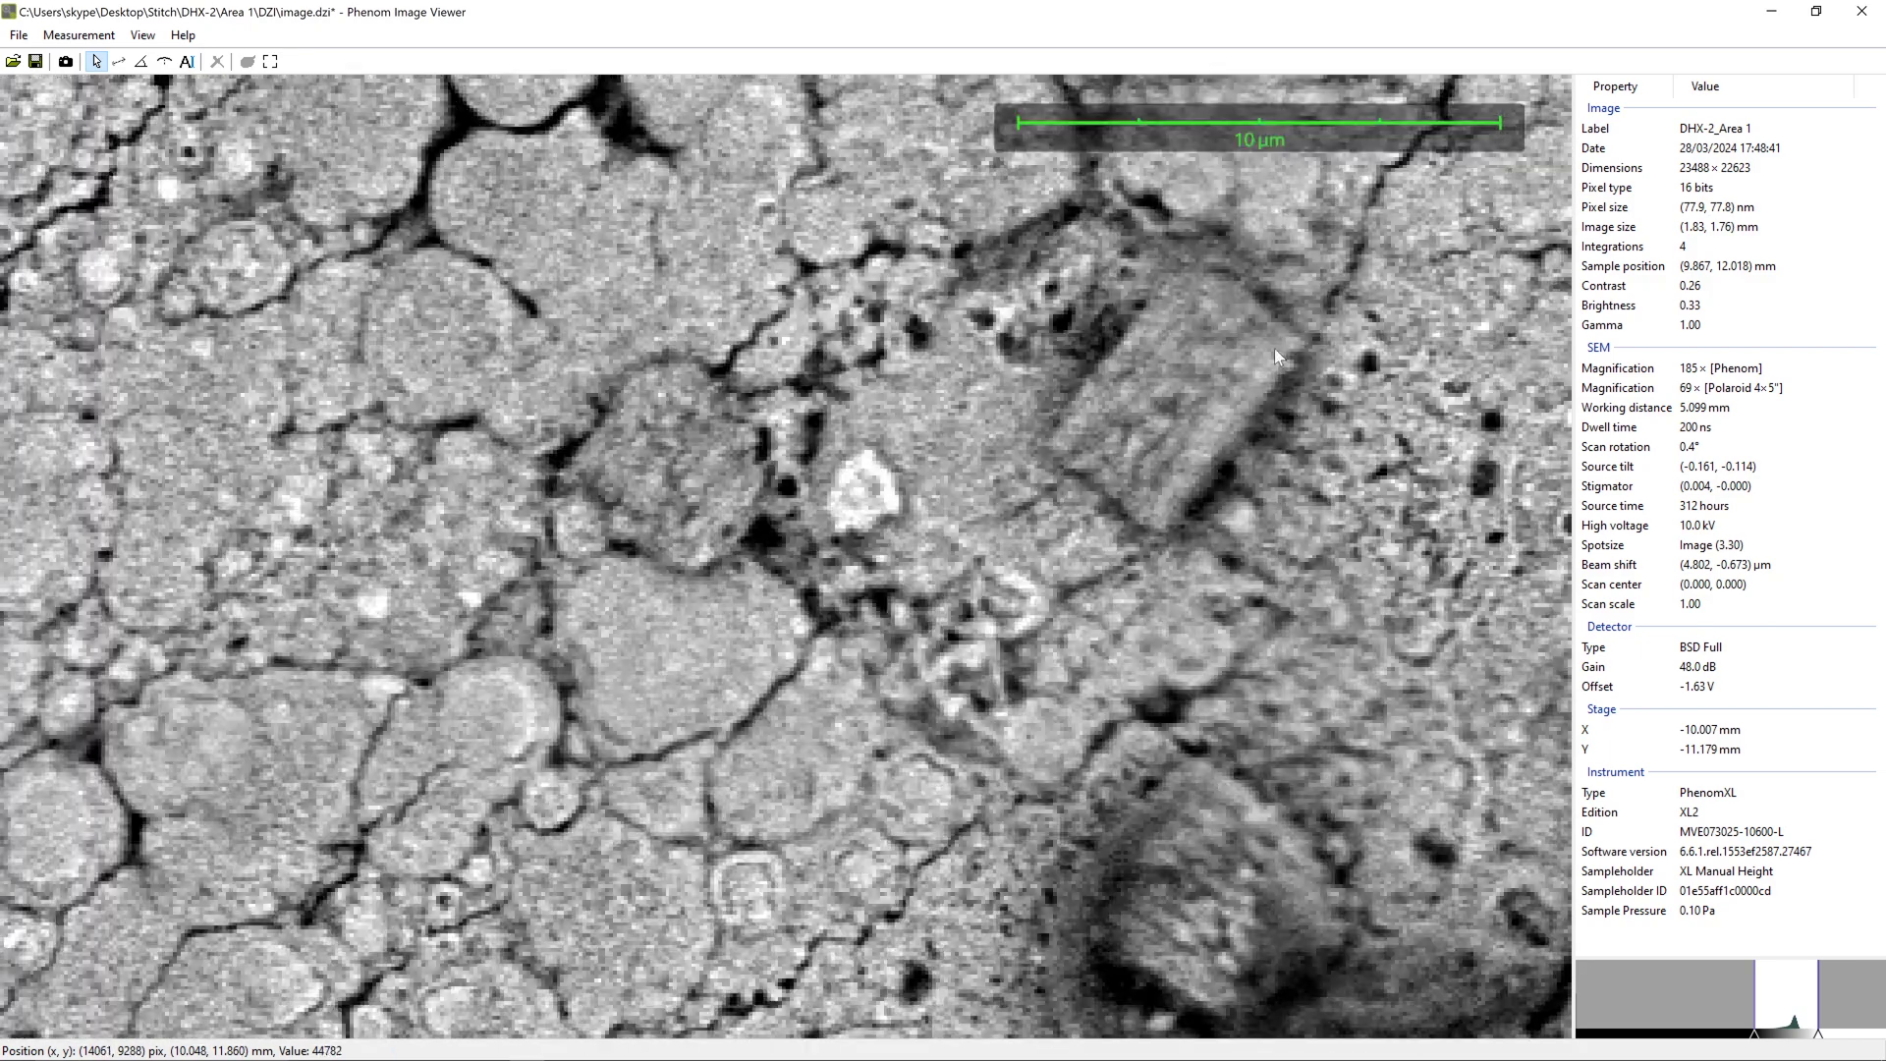
drag(1323, 306, 1278, 86)
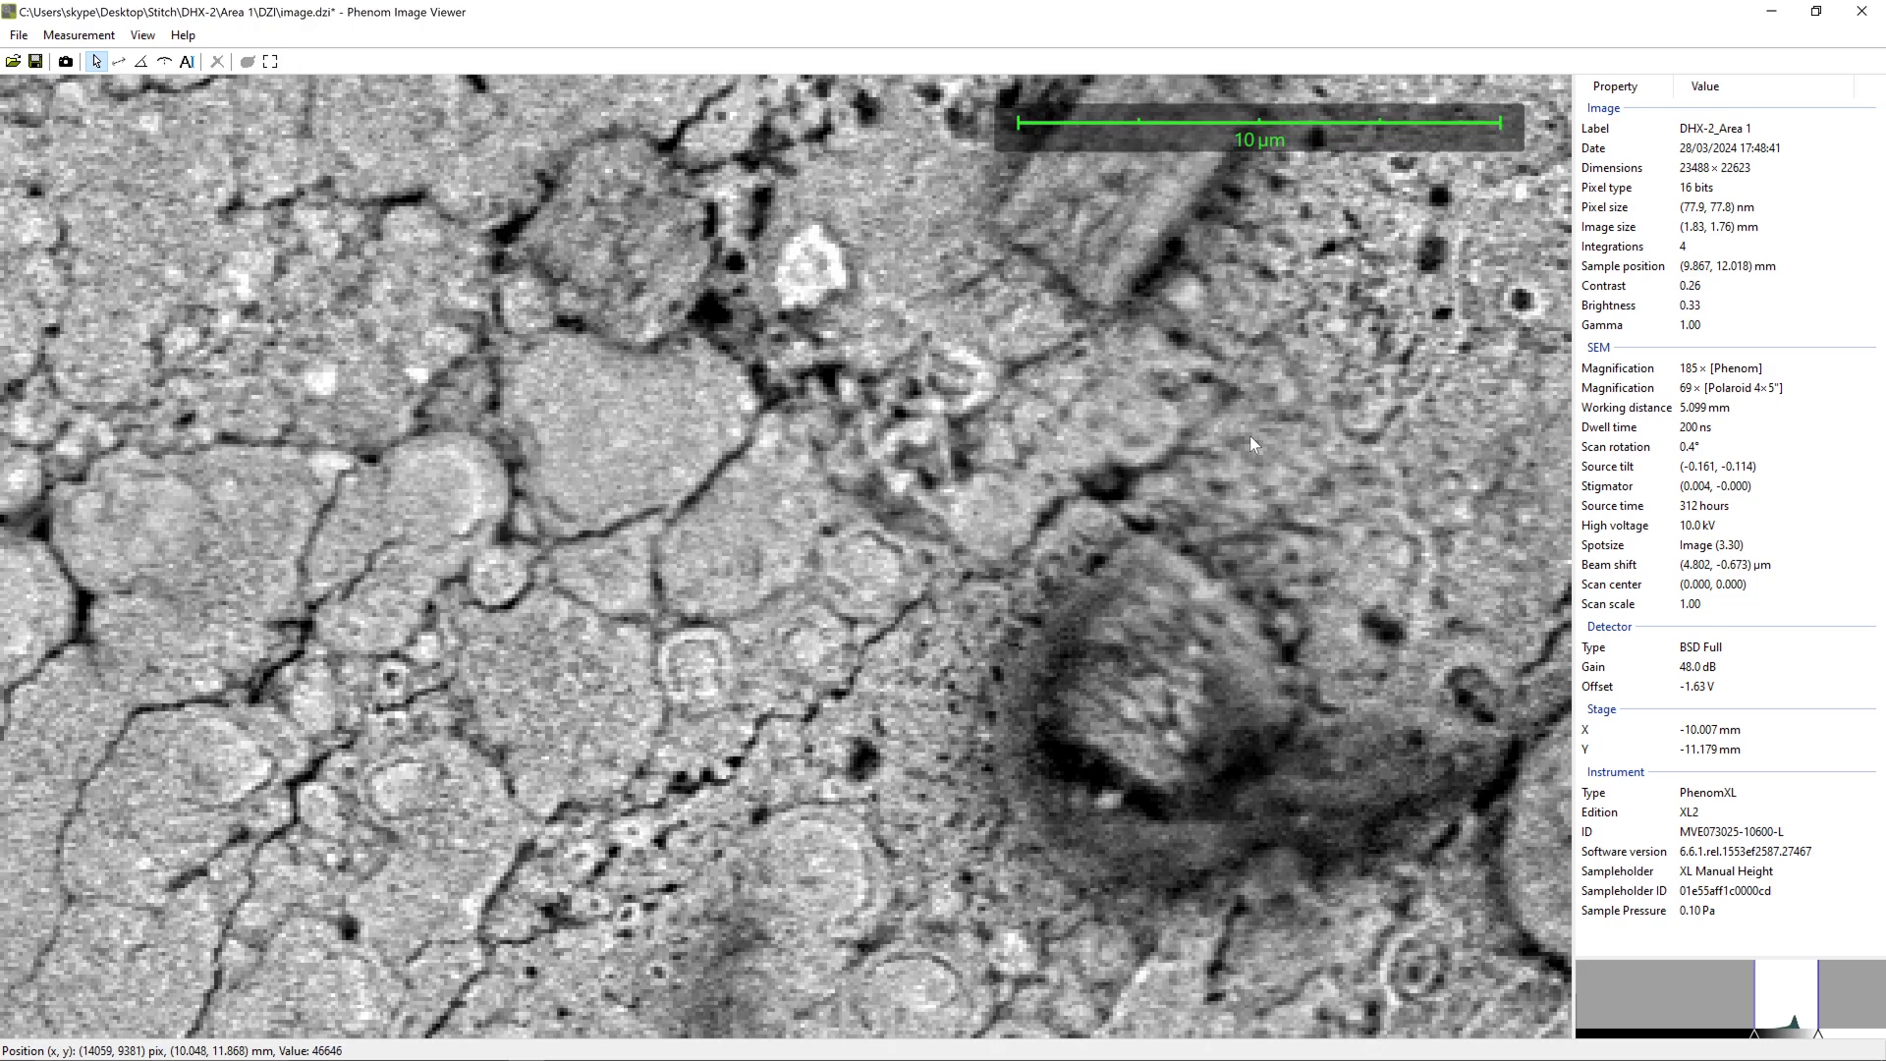
drag(1250, 434, 986, 586)
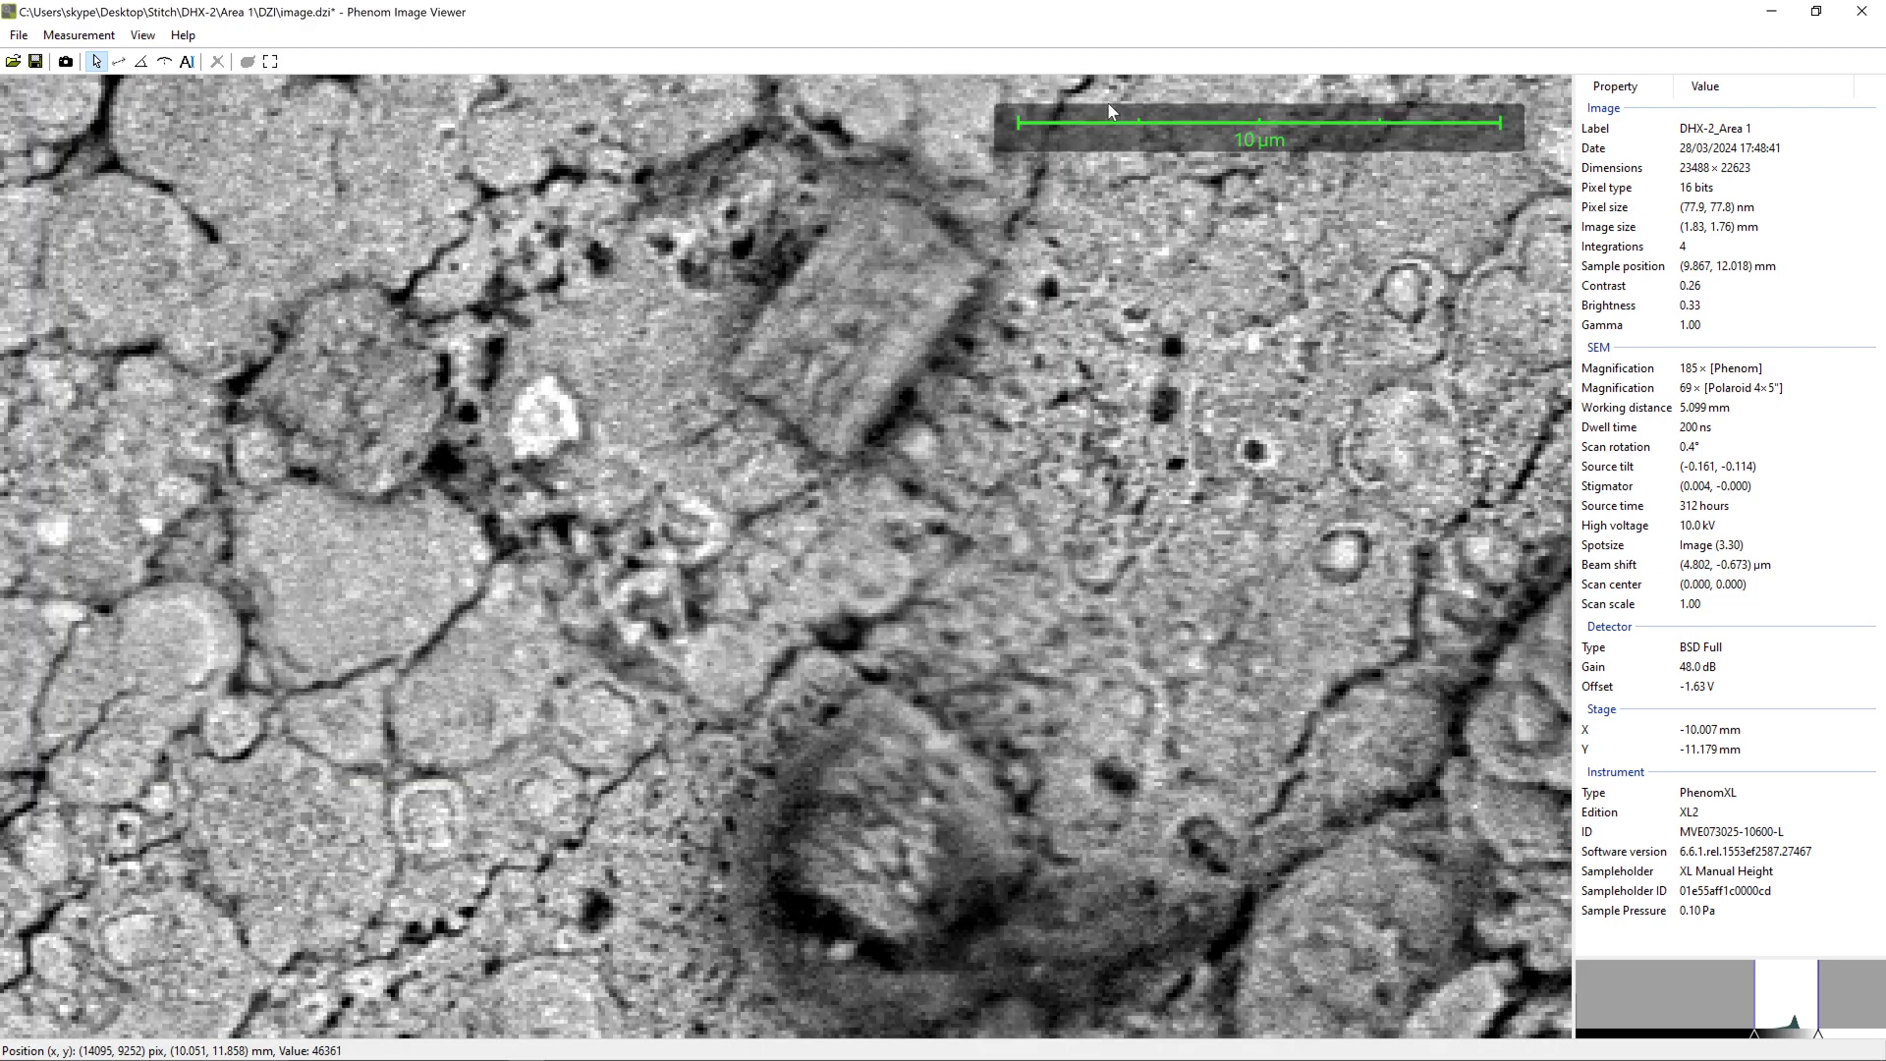
scroll(1053, 122, down, 2)
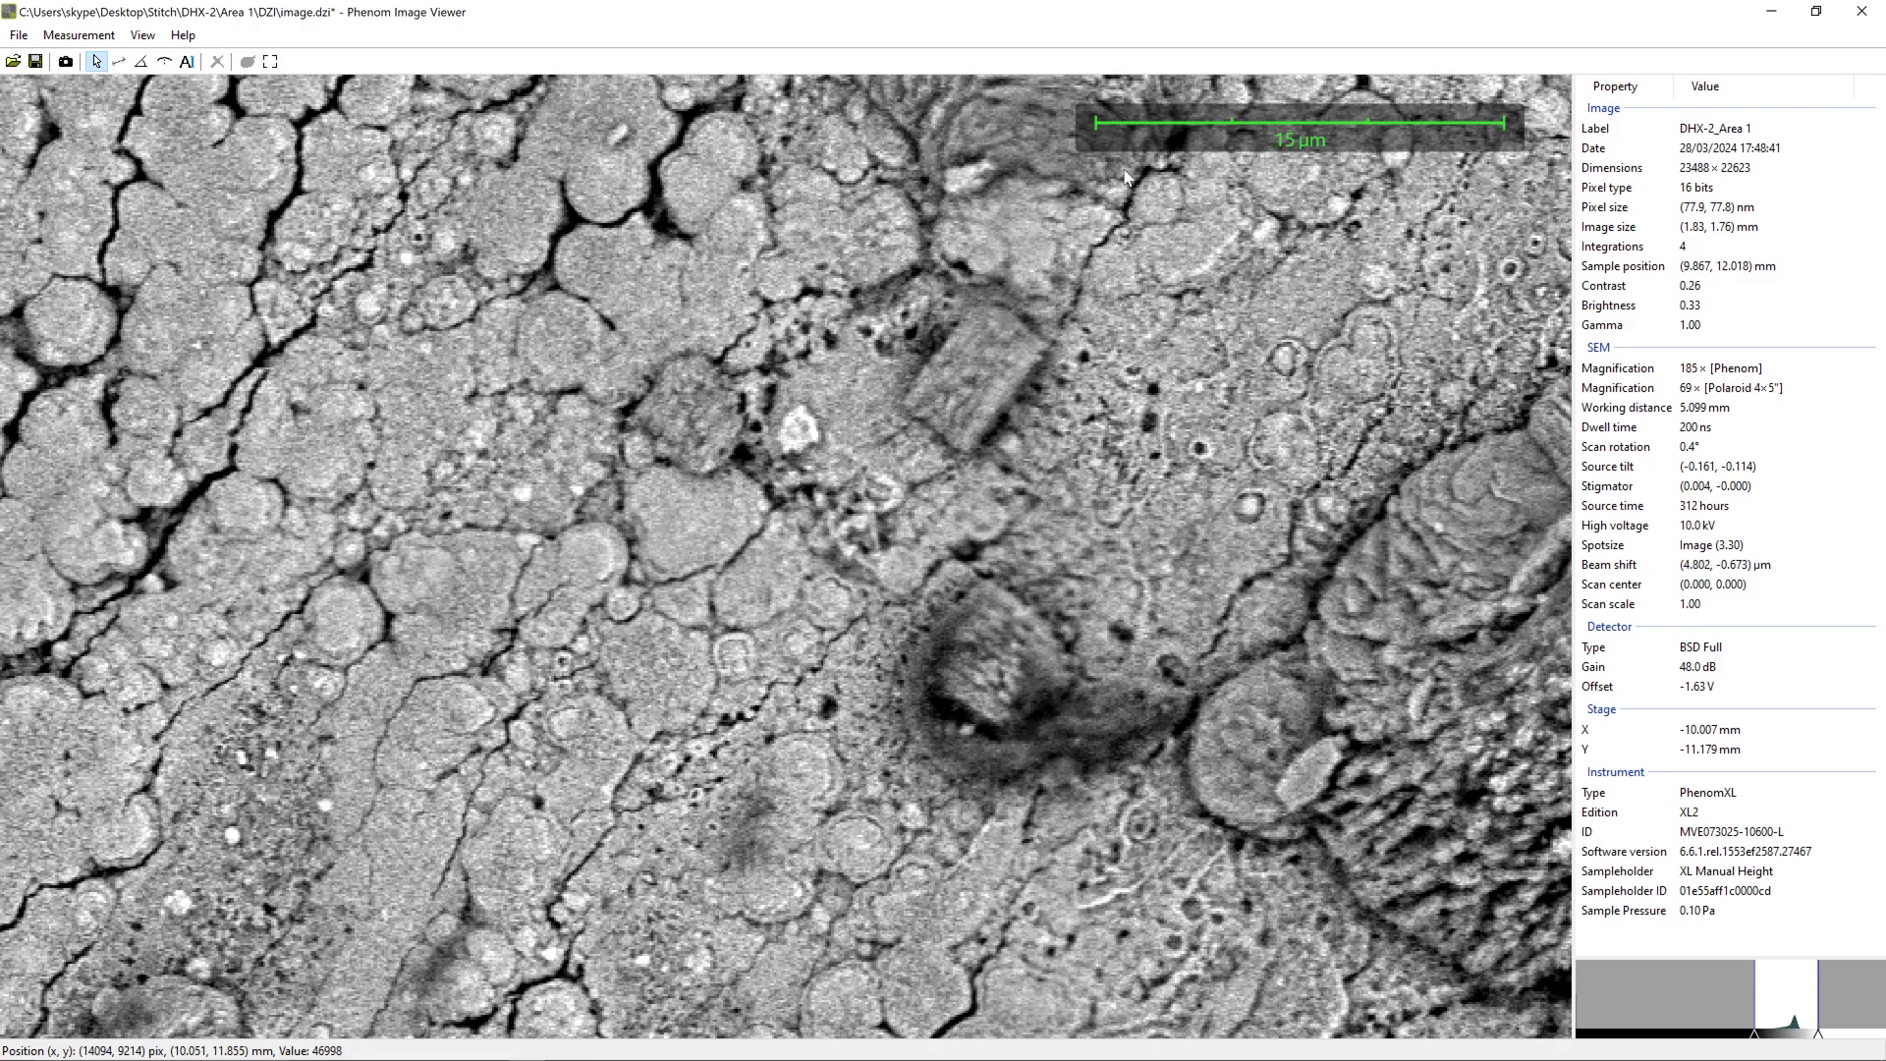
scroll(899, 515, down, 3)
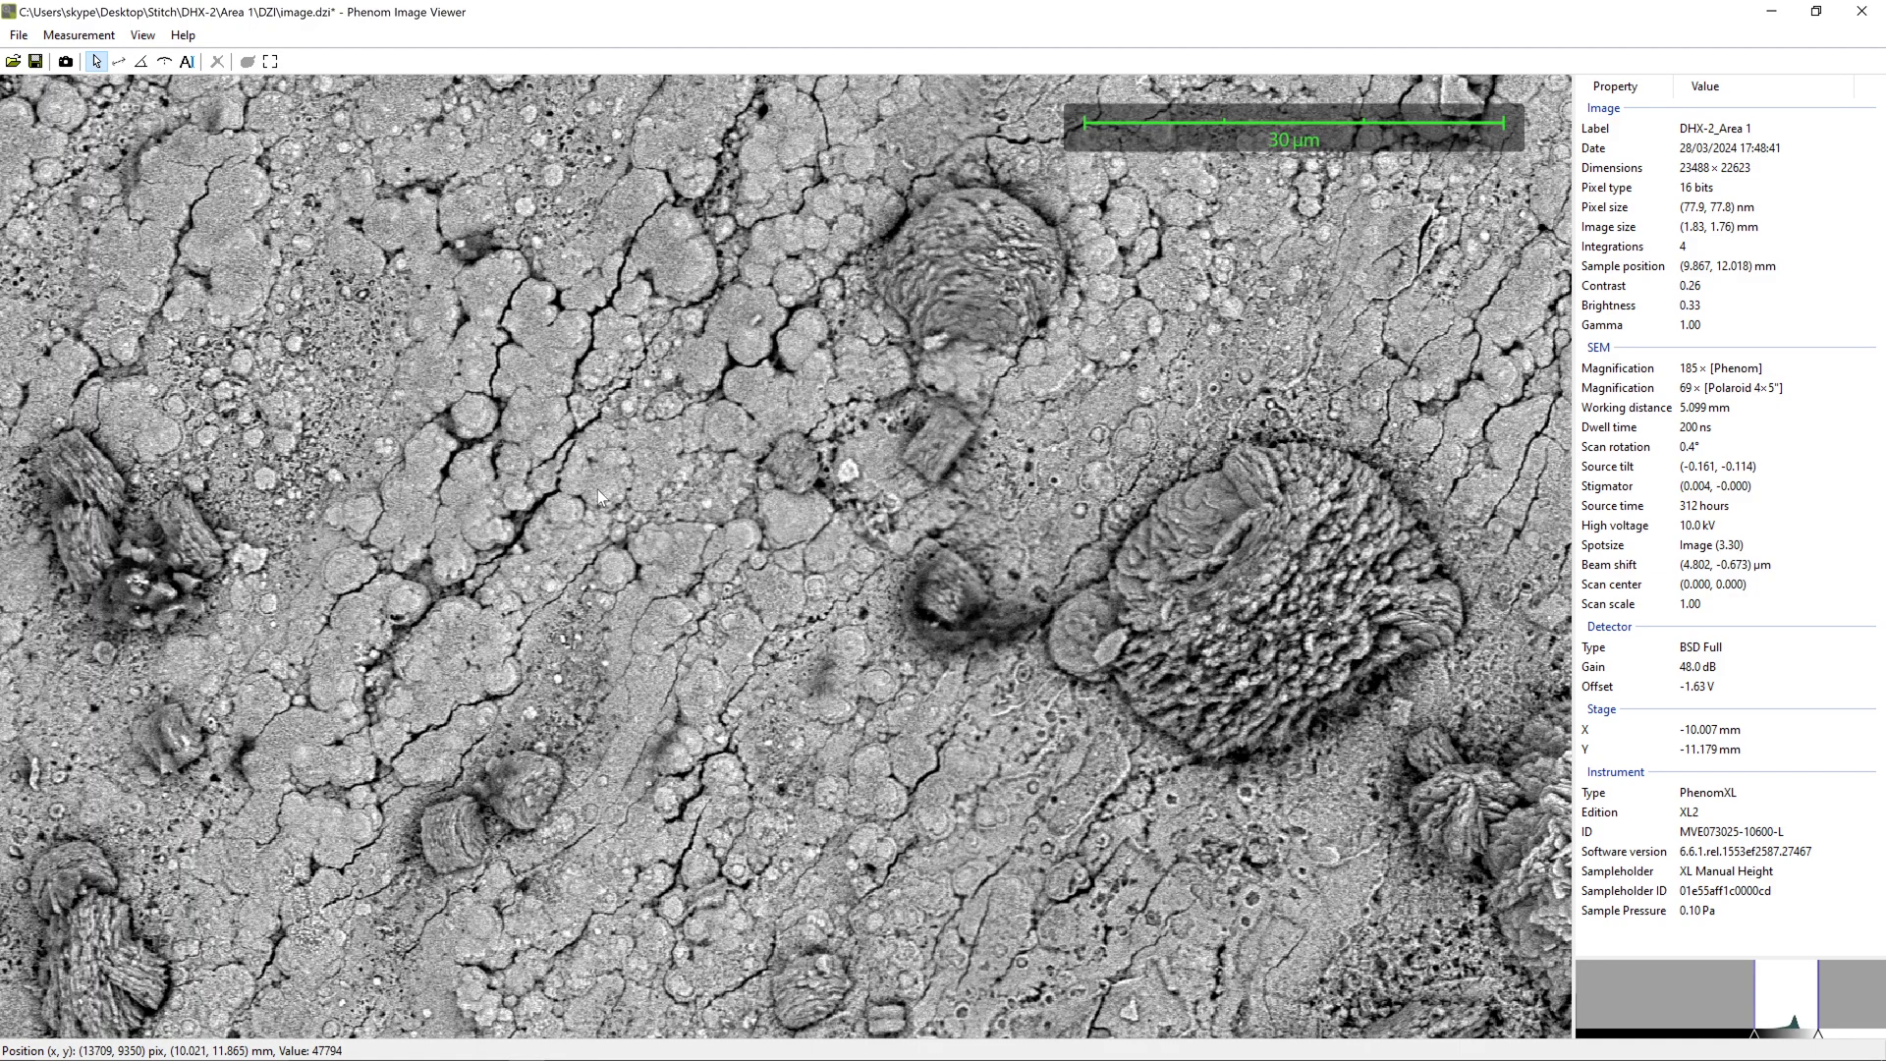
drag(1111, 511, 1803, 531)
drag(93, 442, 938, 456)
scroll(458, 444, down, 2)
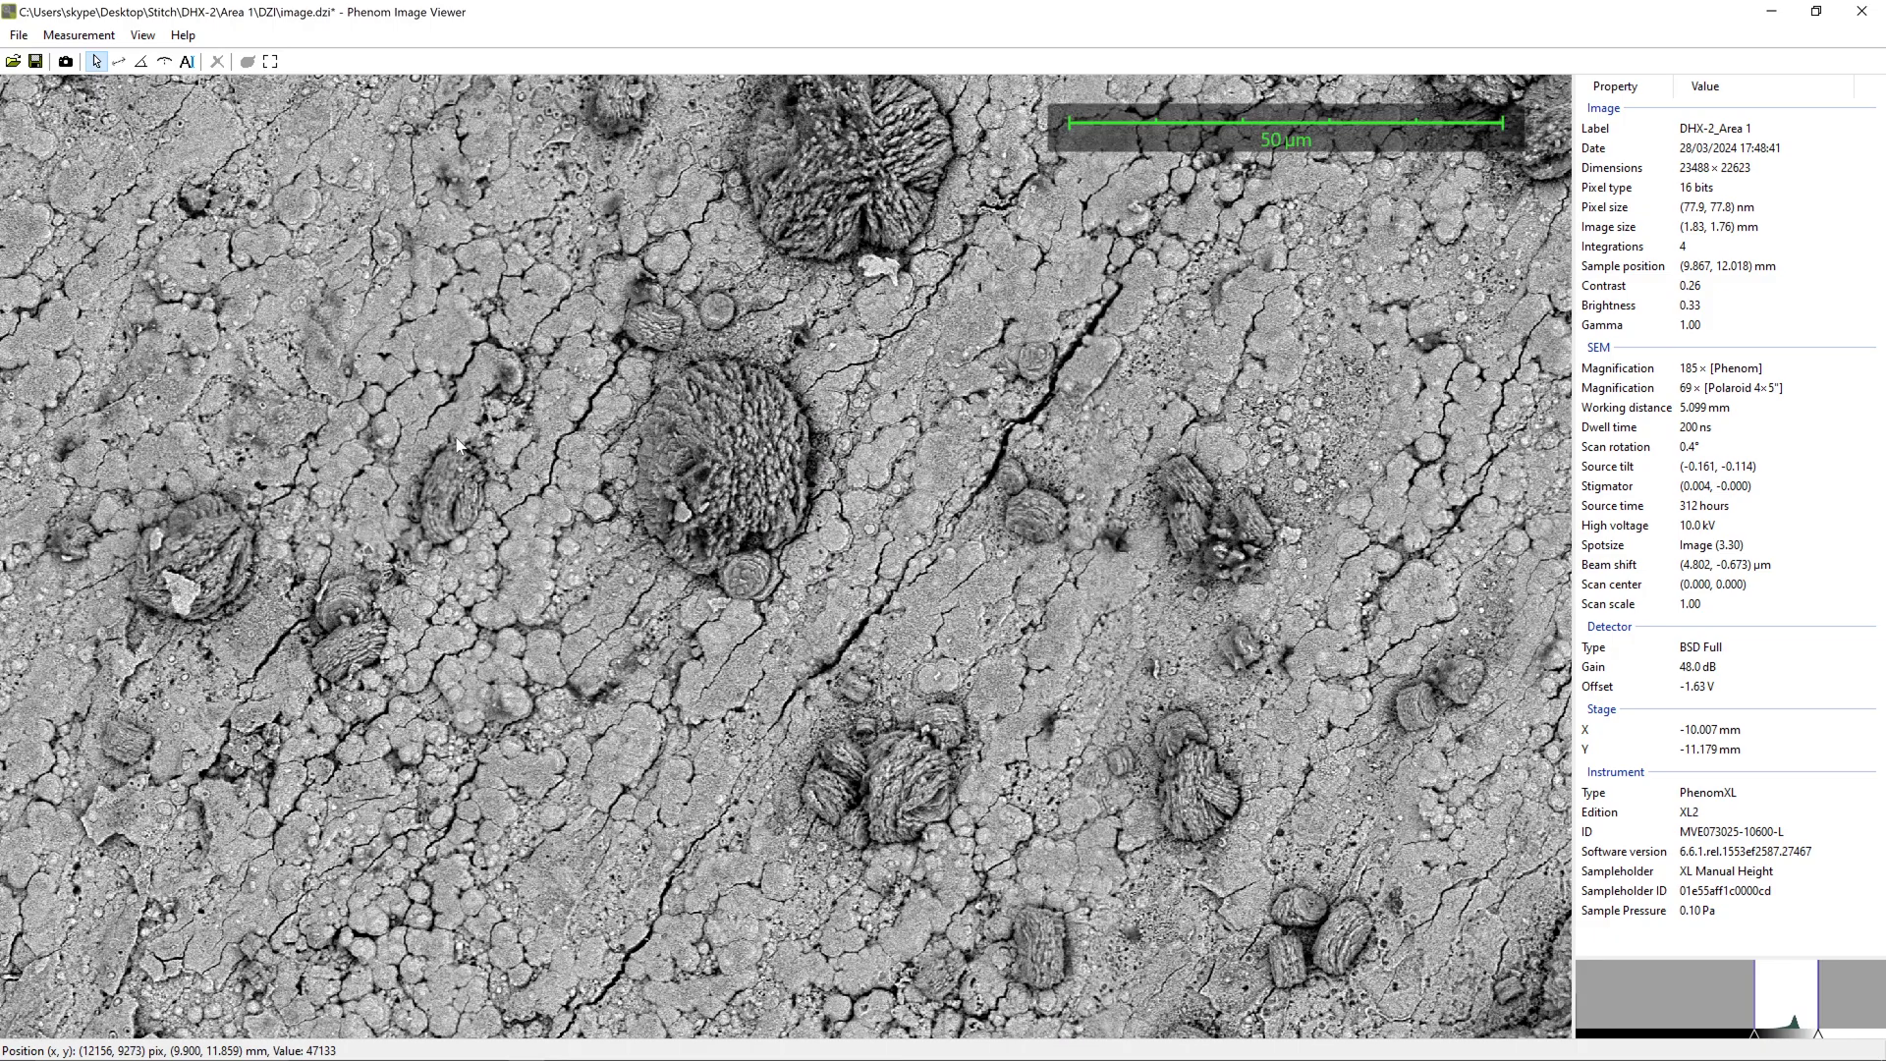
scroll(458, 444, down, 2)
drag(1079, 555, 958, 648)
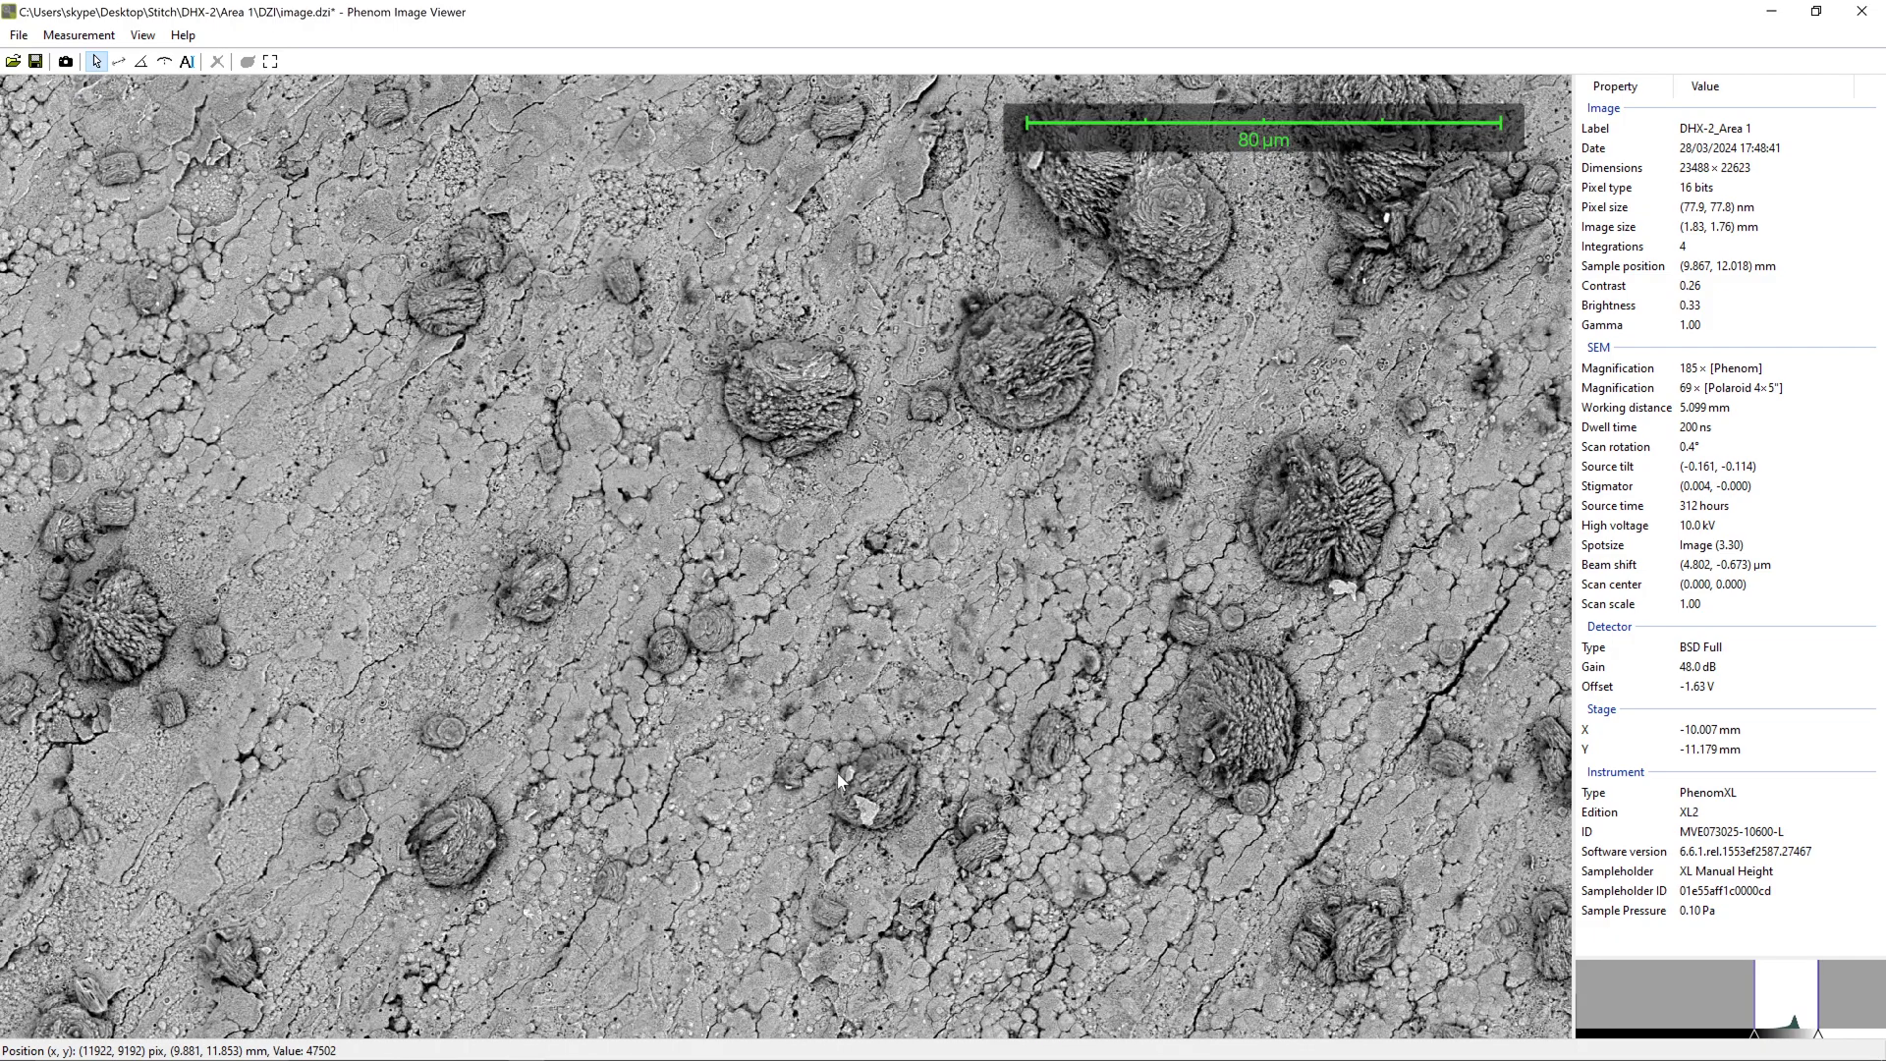
- Measure the large round particle's diameter between its opposite edges, refine both endpoints, and delete the measurement
drag(1092, 235, 970, 381)
scroll(970, 382, up, 3)
scroll(970, 380, up, 2)
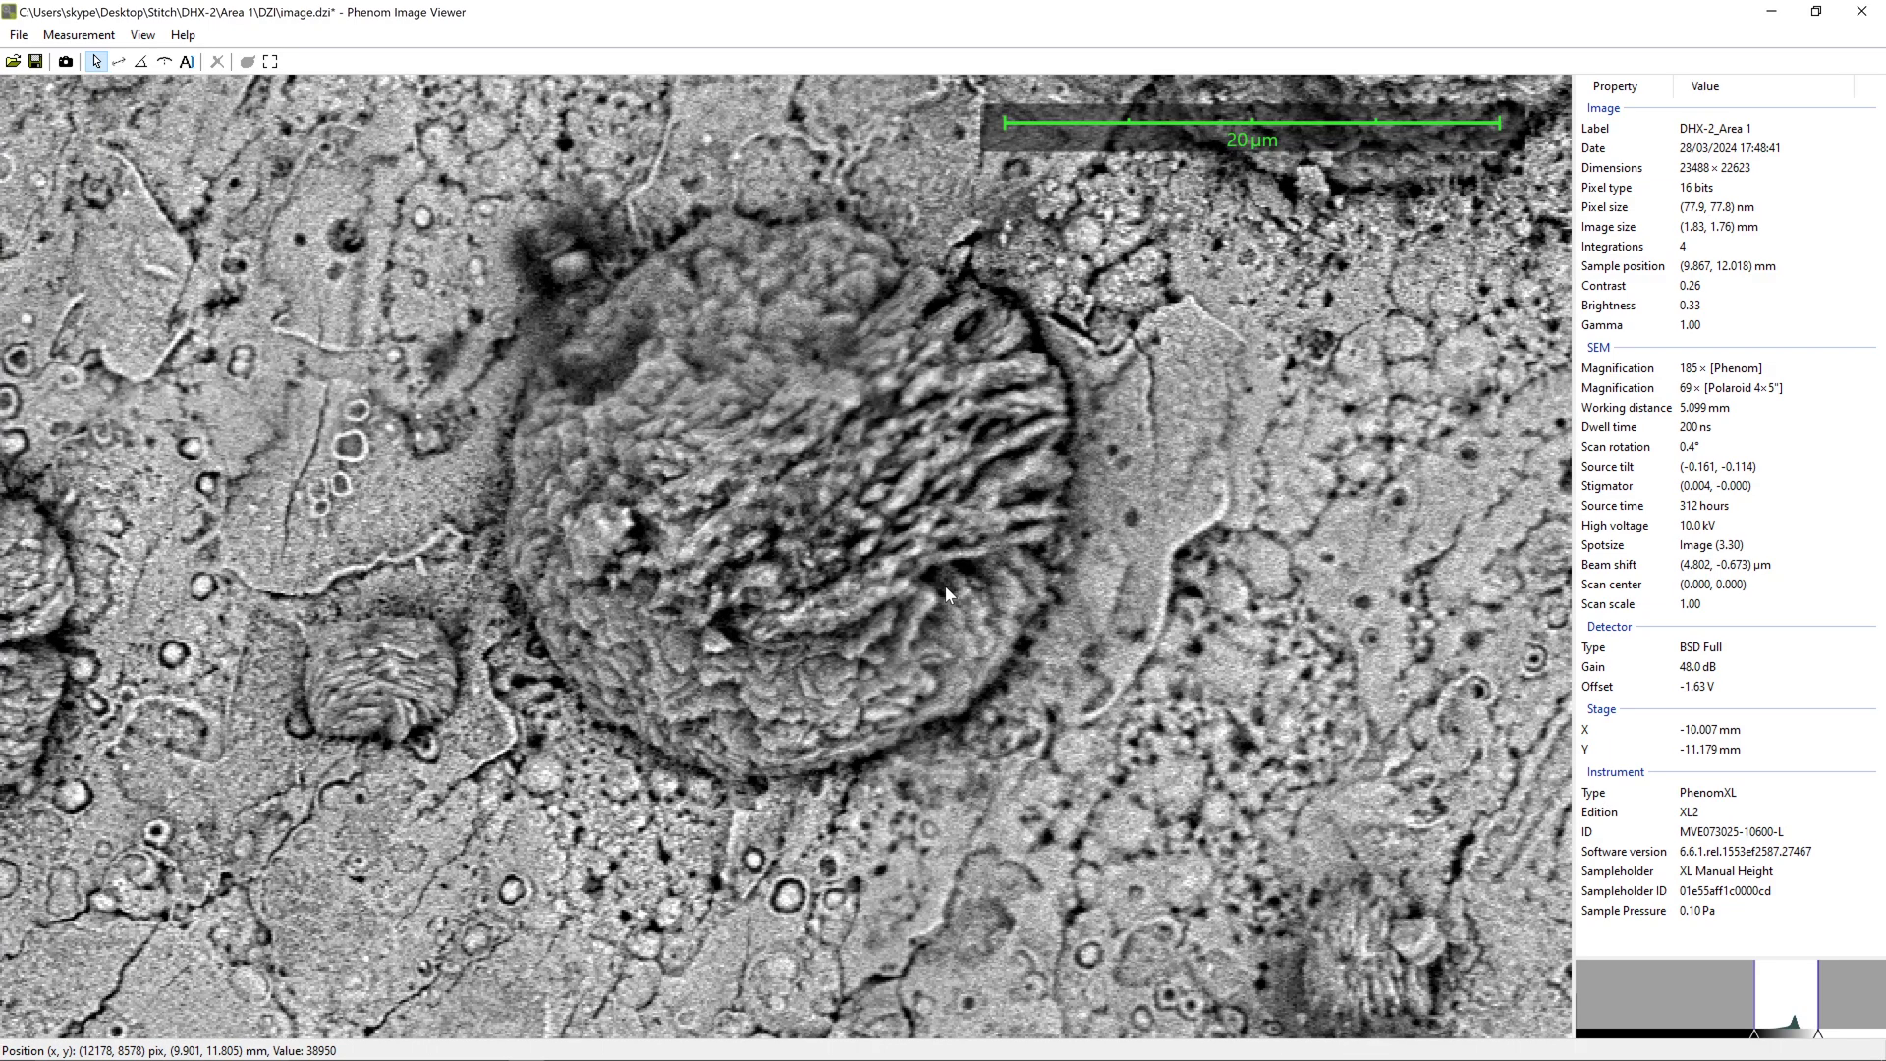
scroll(945, 585, down, 1)
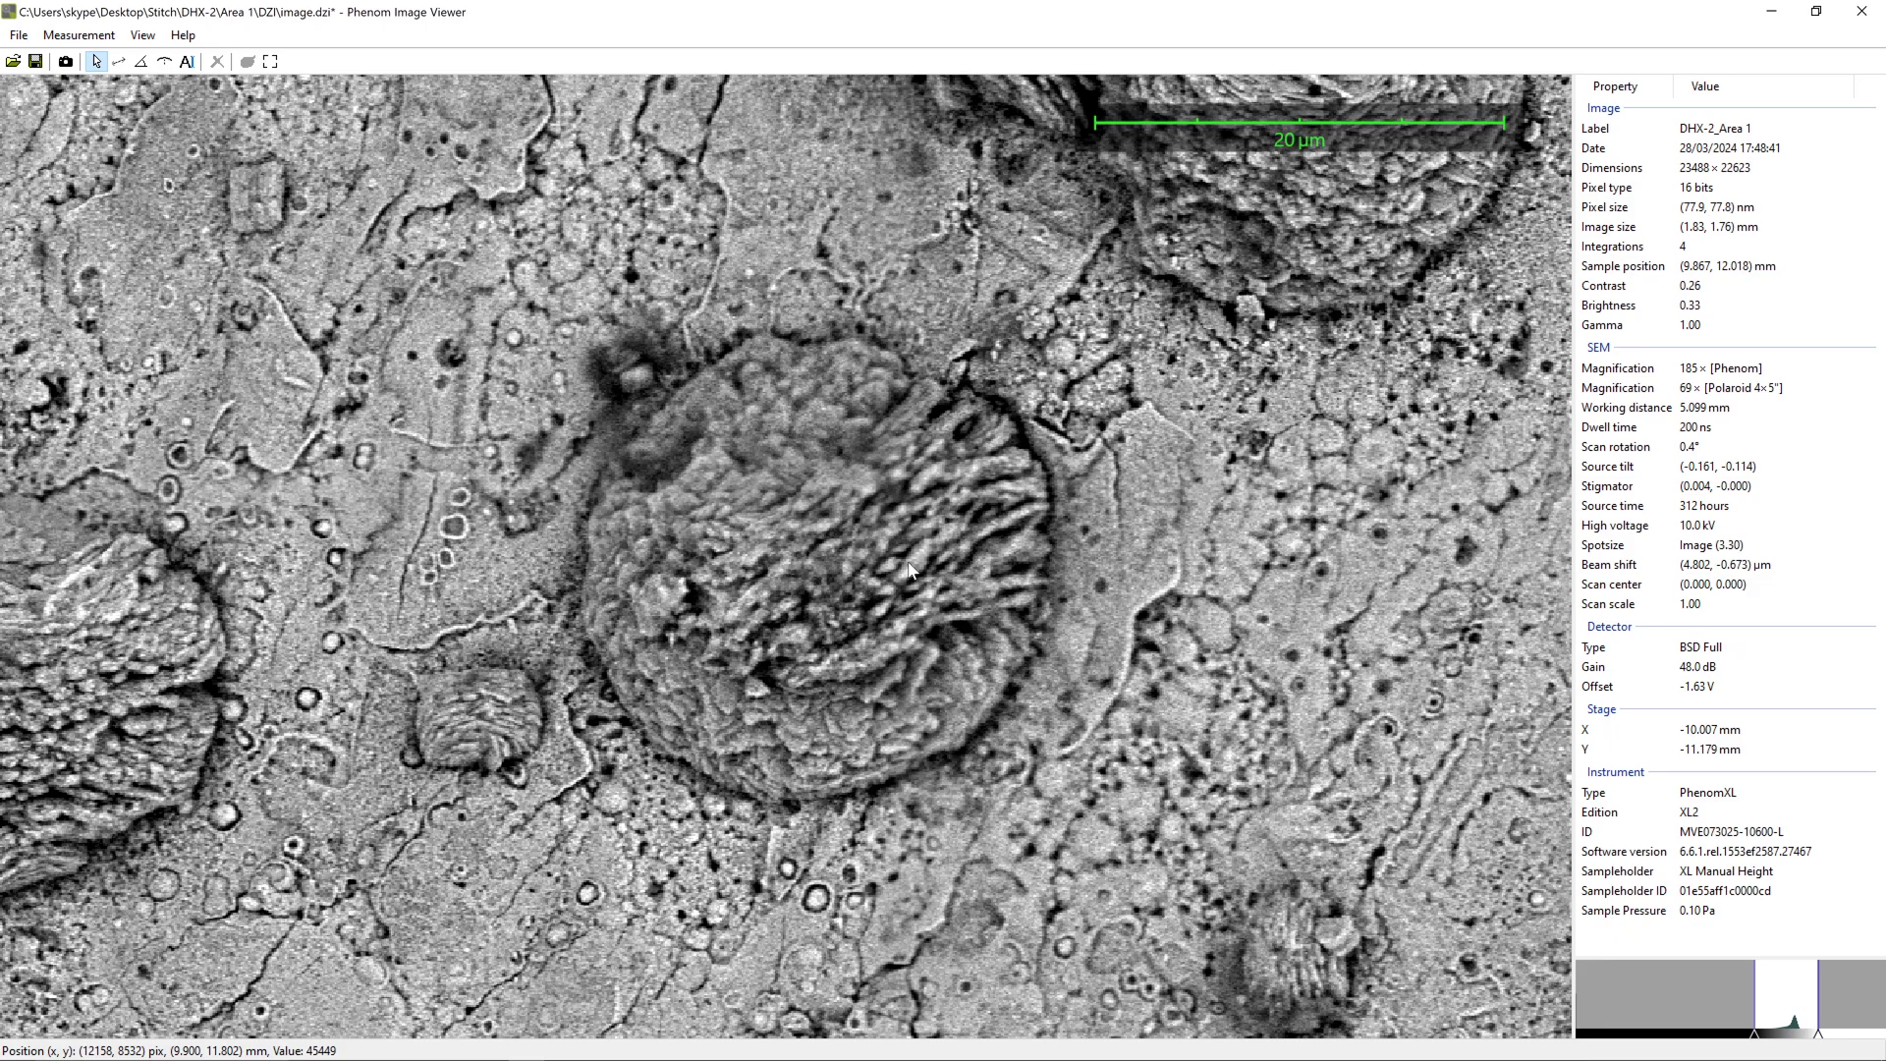
scroll(909, 570, down, 1)
click(118, 62)
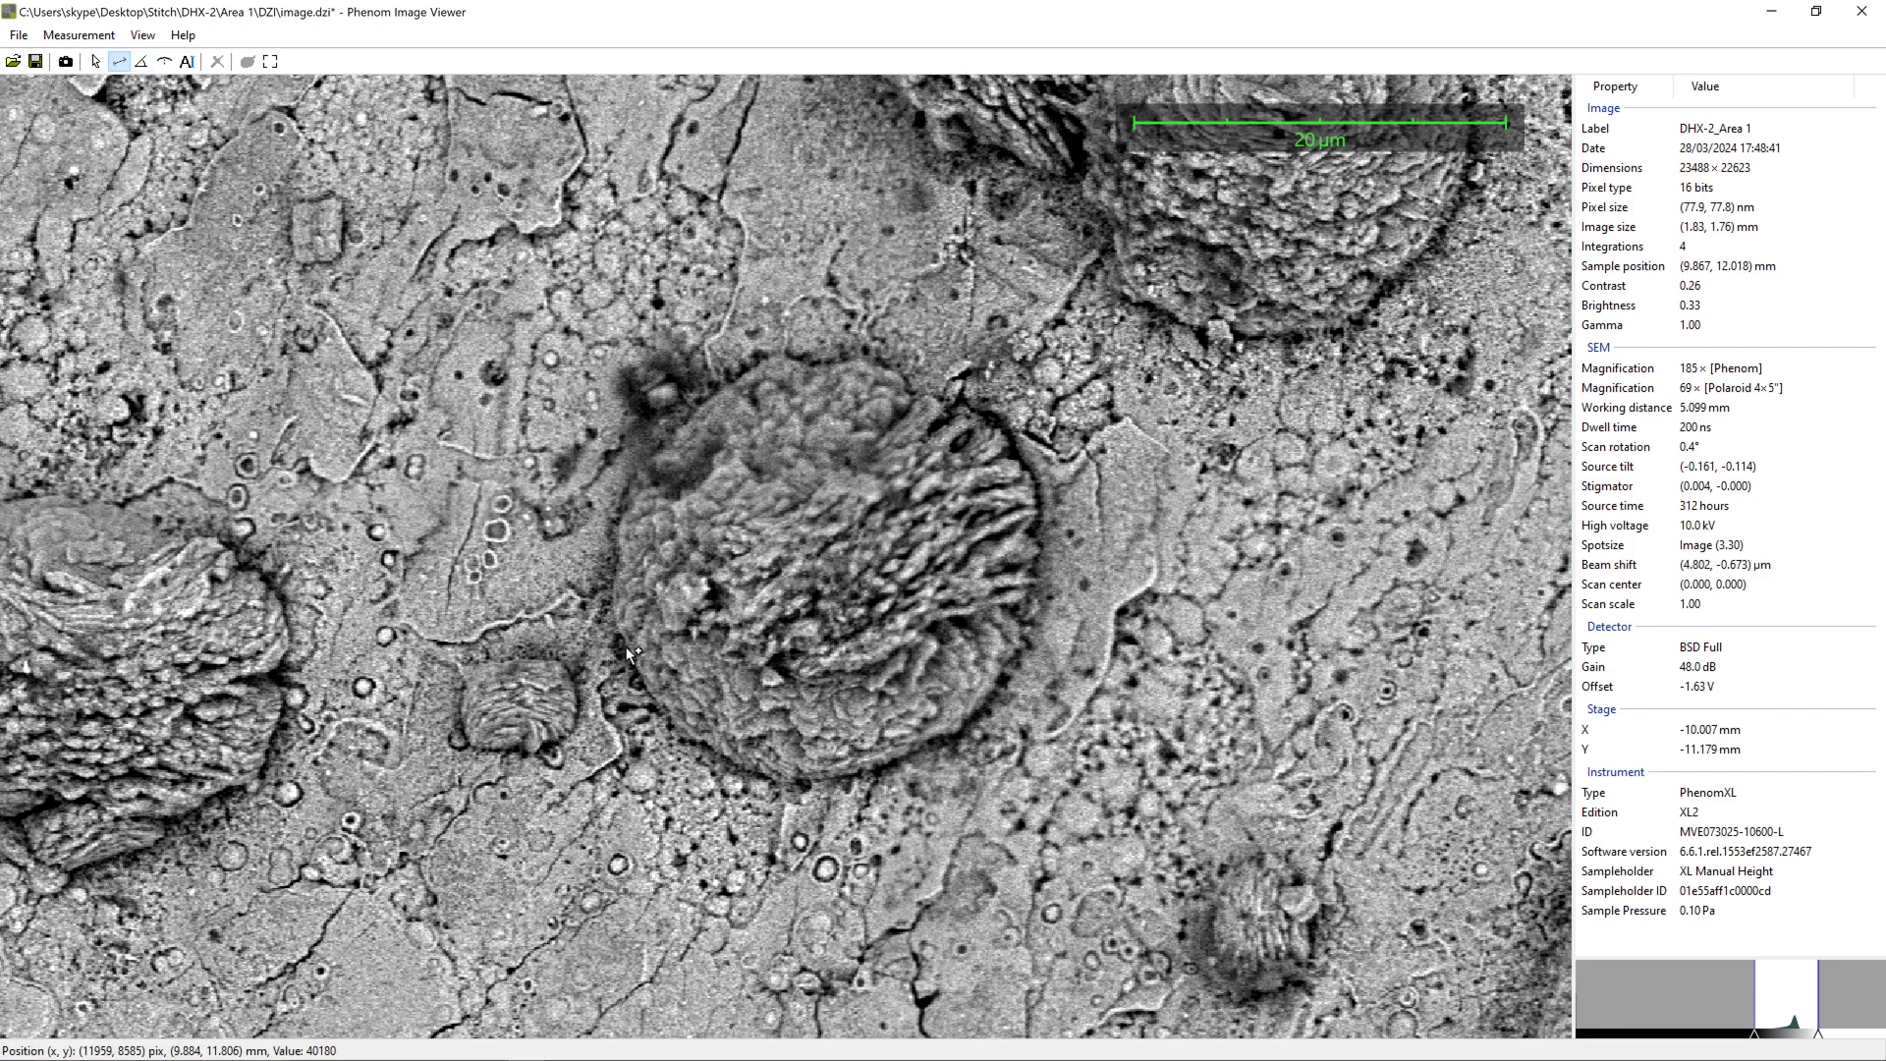
drag(630, 652, 1022, 471)
drag(630, 651, 641, 672)
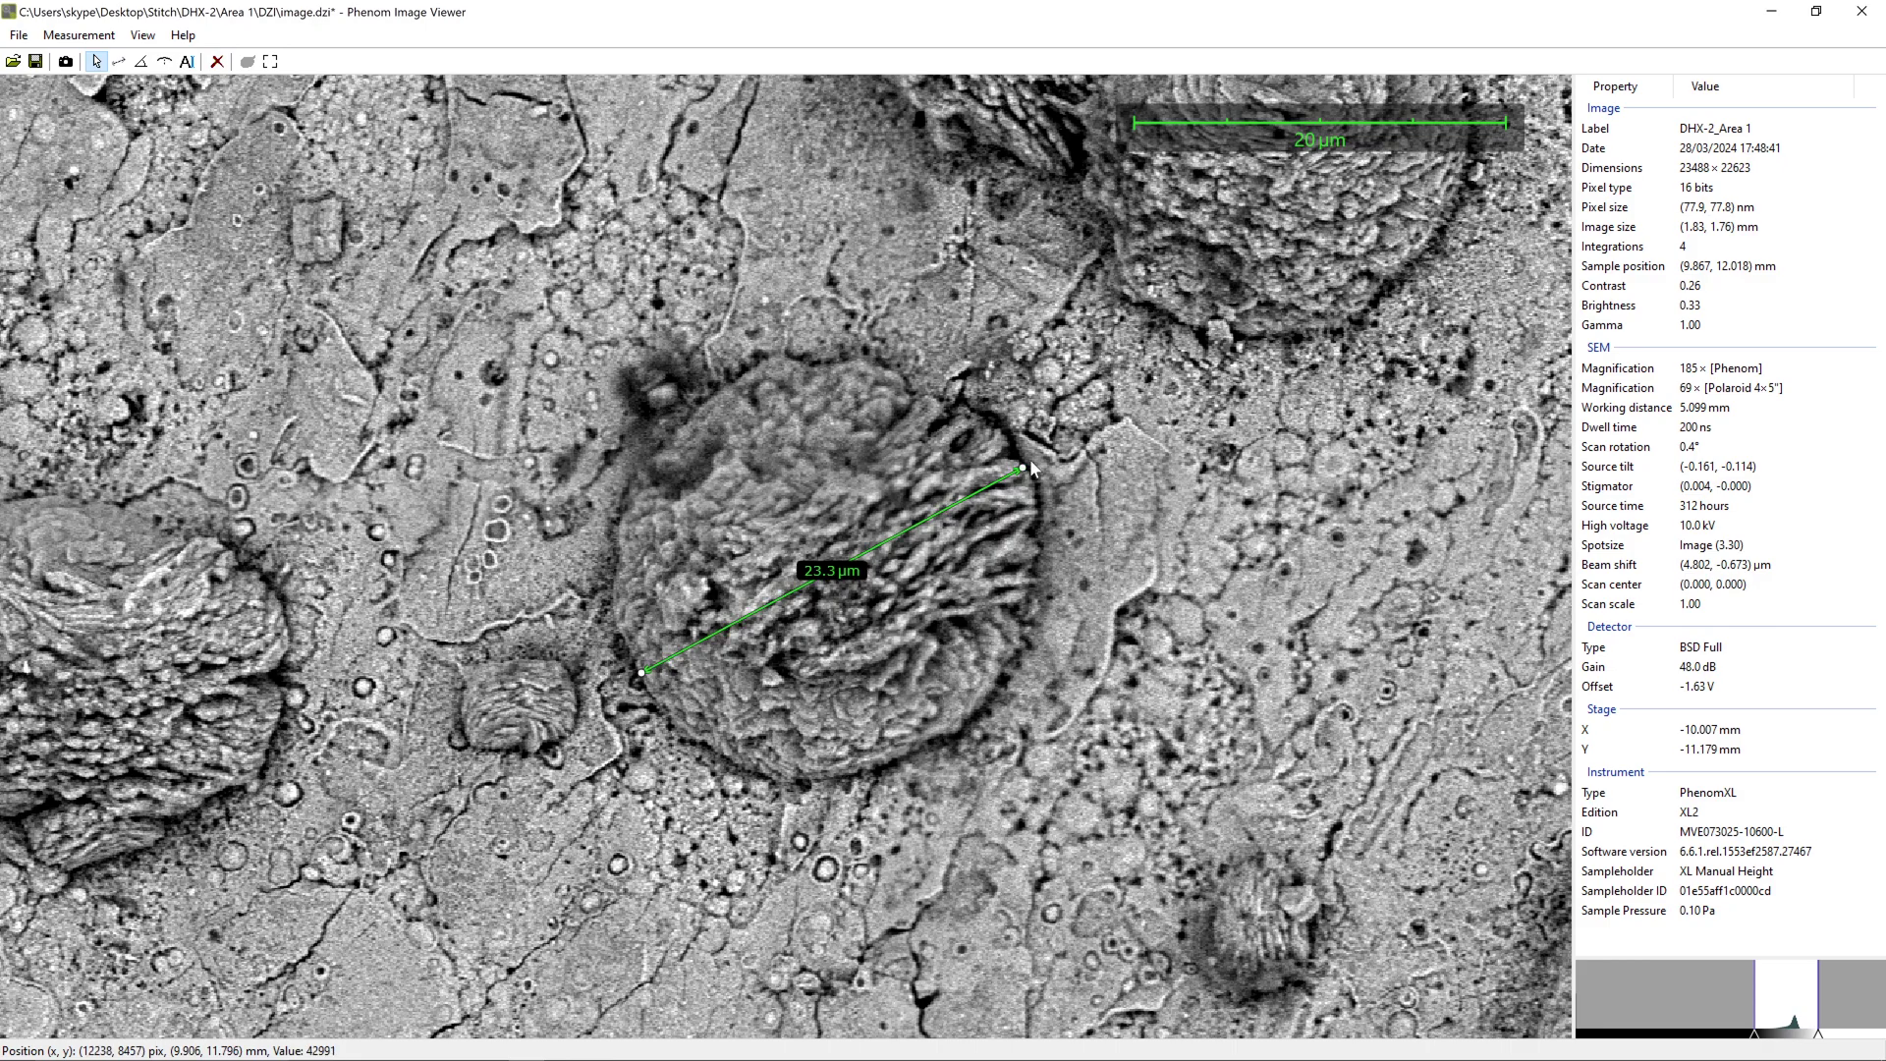
drag(1022, 469, 1008, 456)
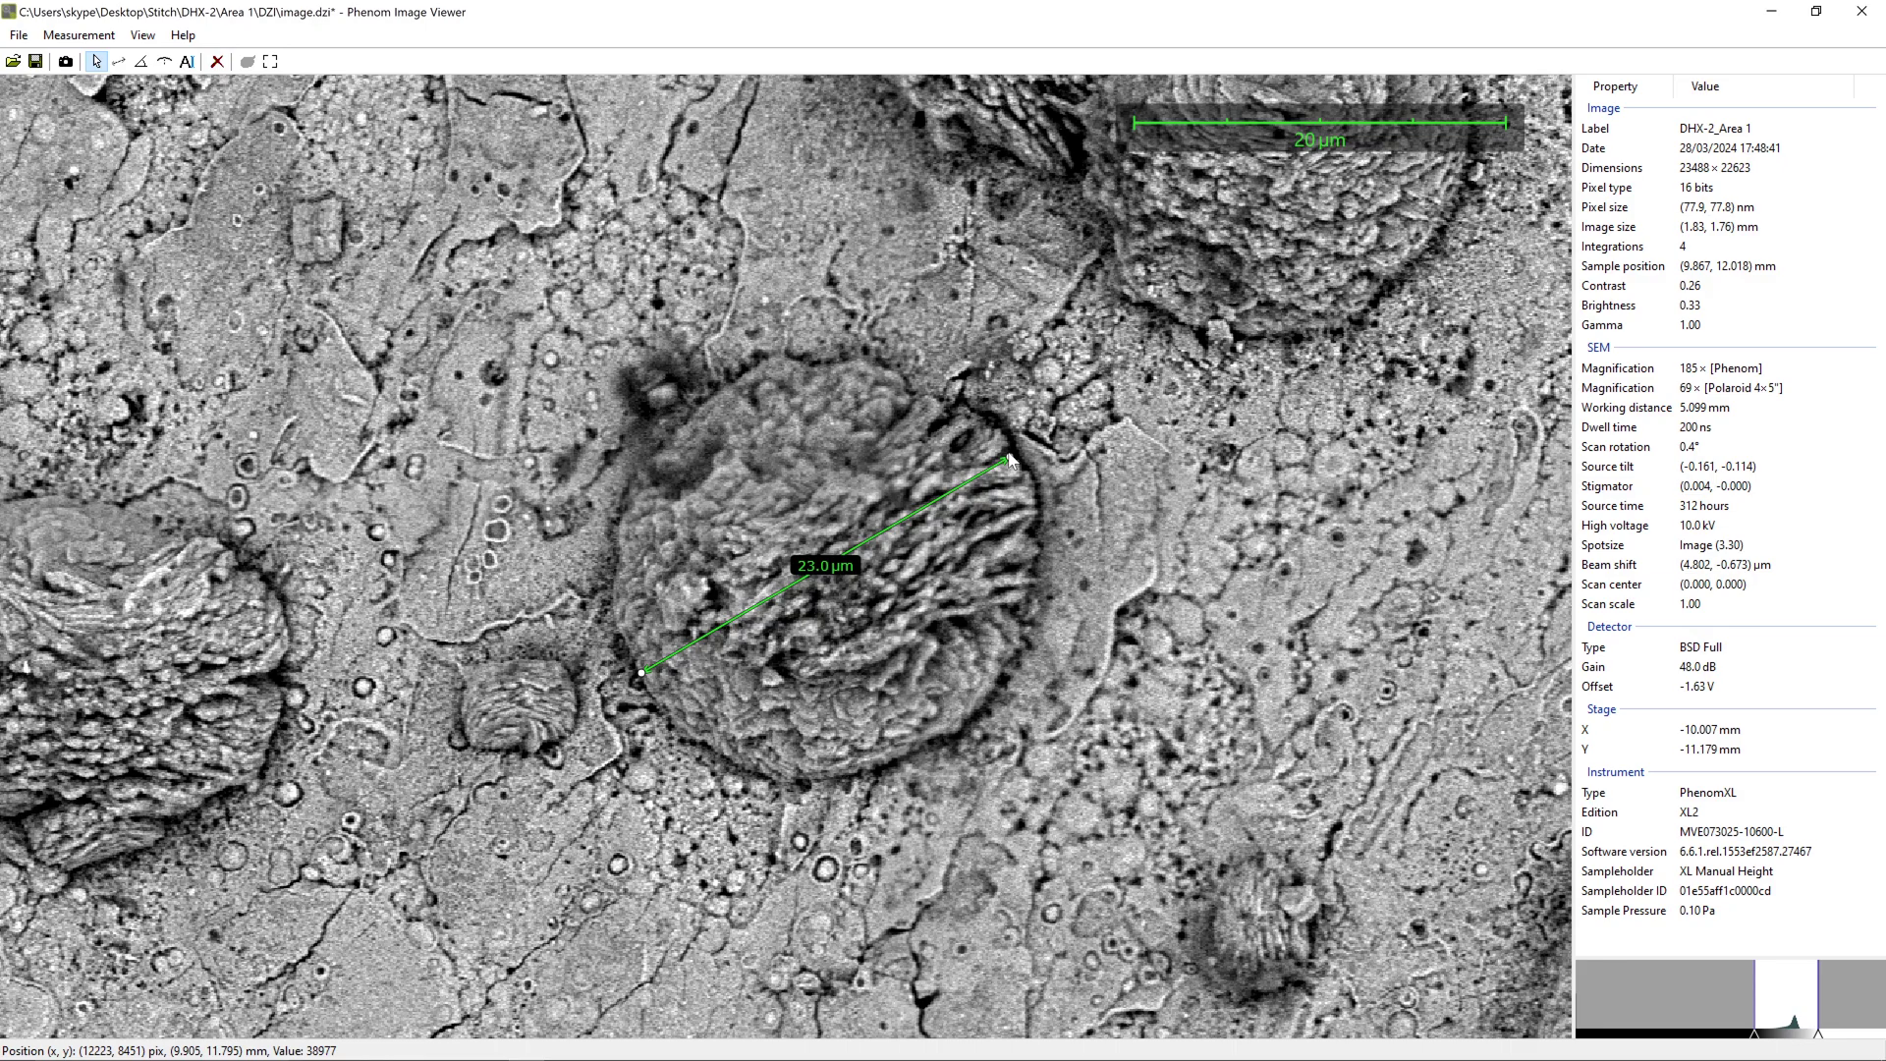
key(Delete)
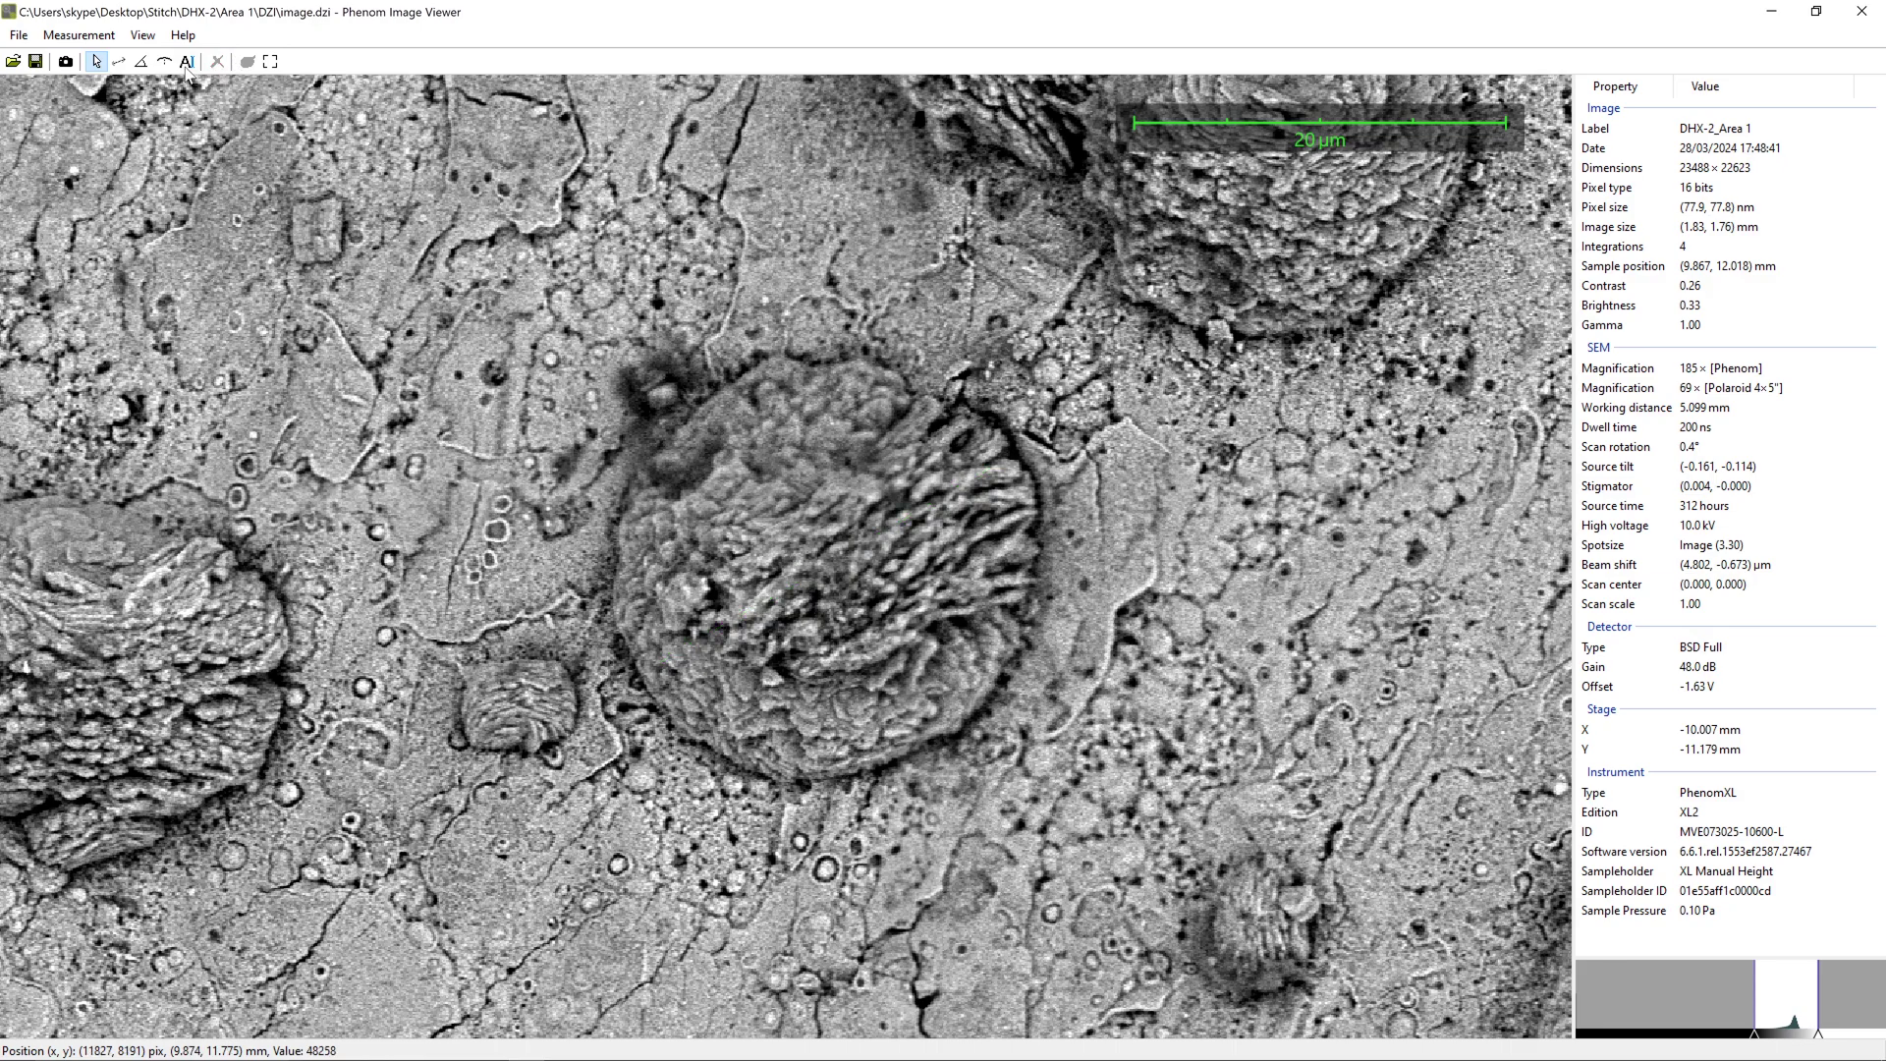
- Examine the surface away from the large round particles and find a small block-shaped particle
click(119, 60)
scroll(727, 454, down, 3)
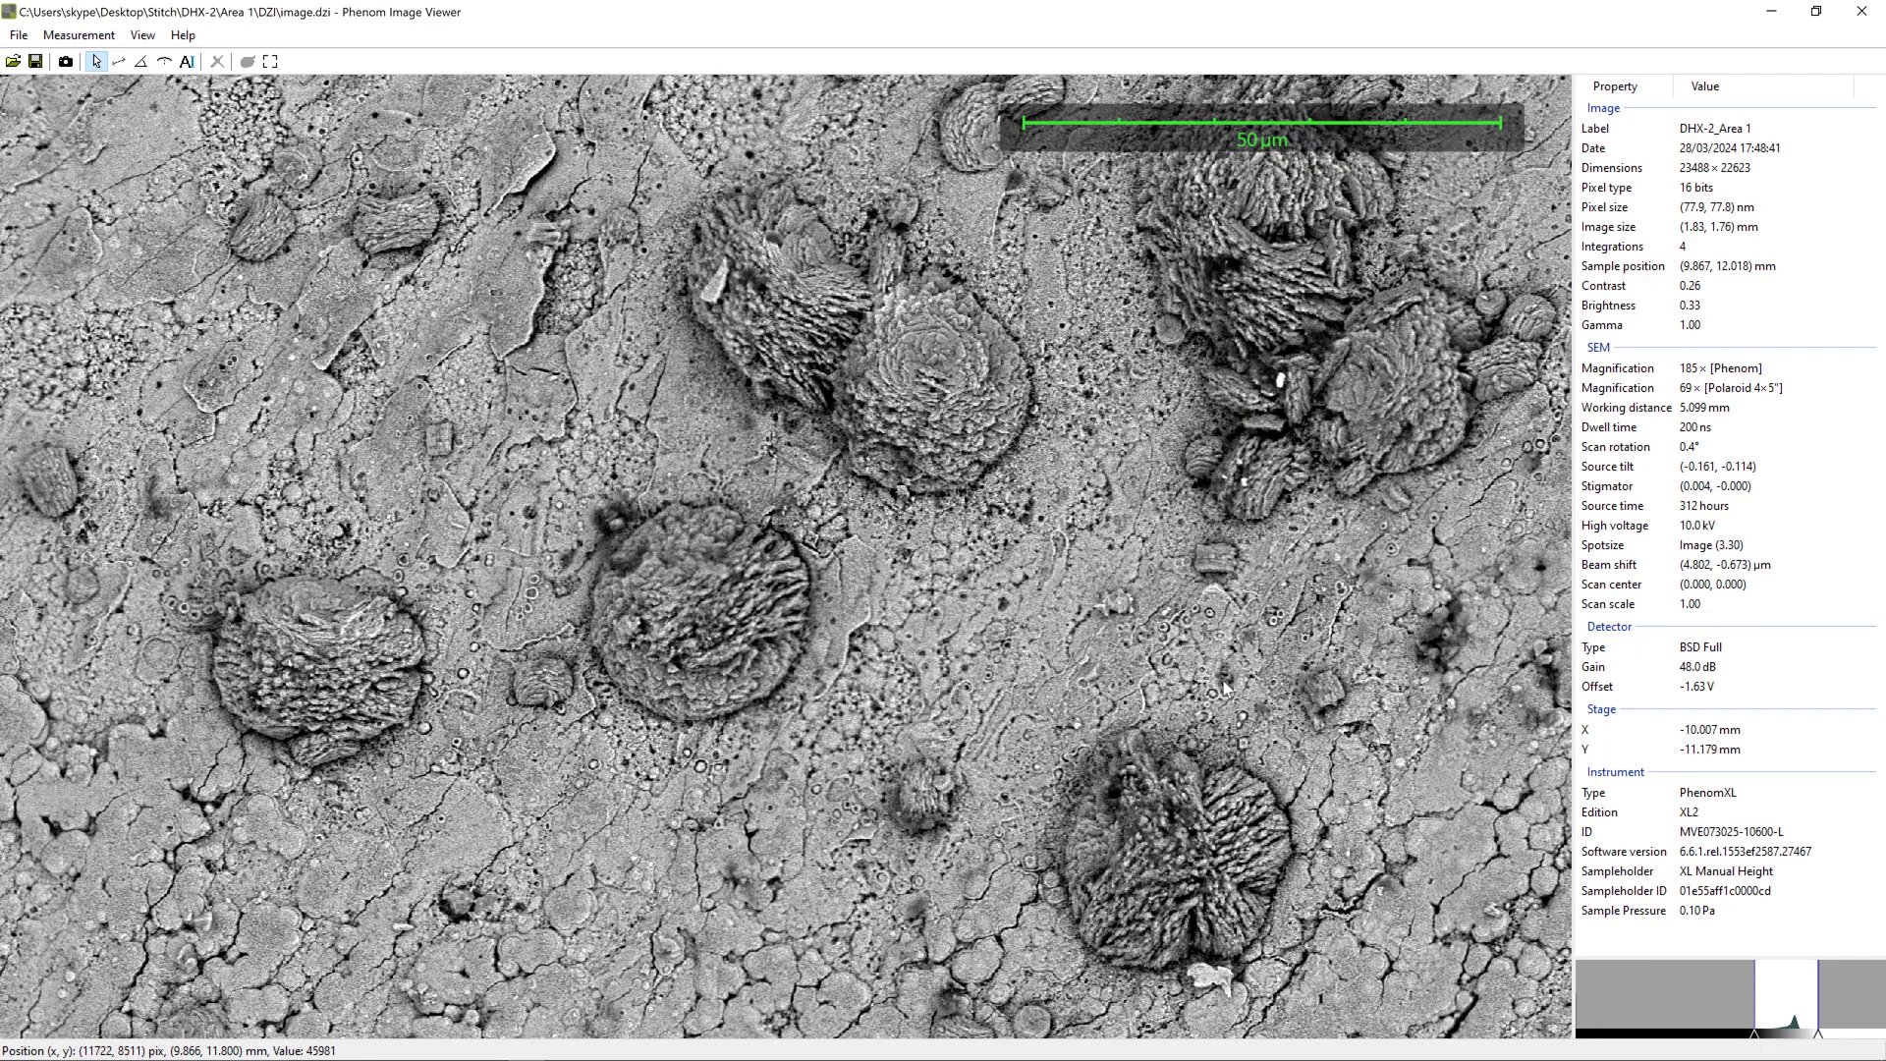
drag(626, 518, 1529, 340)
drag(774, 598, 1528, 315)
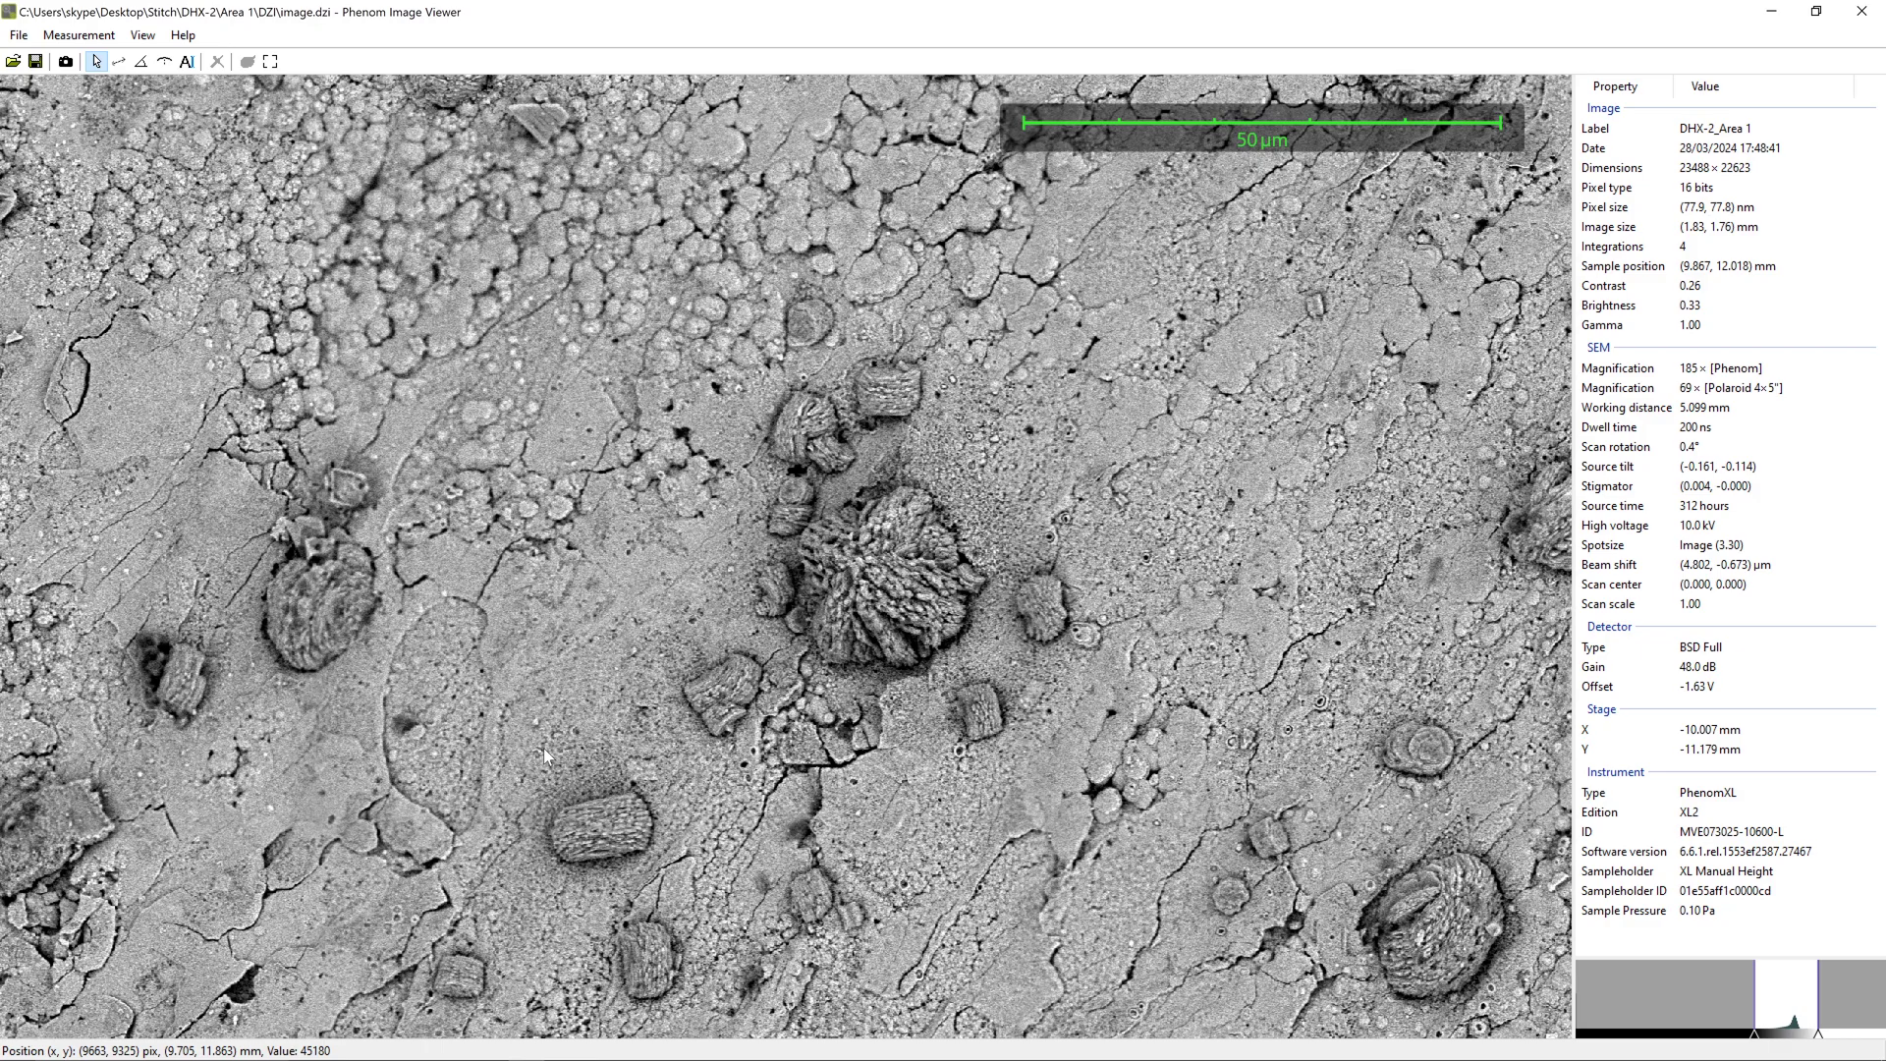
drag(544, 746, 935, 474)
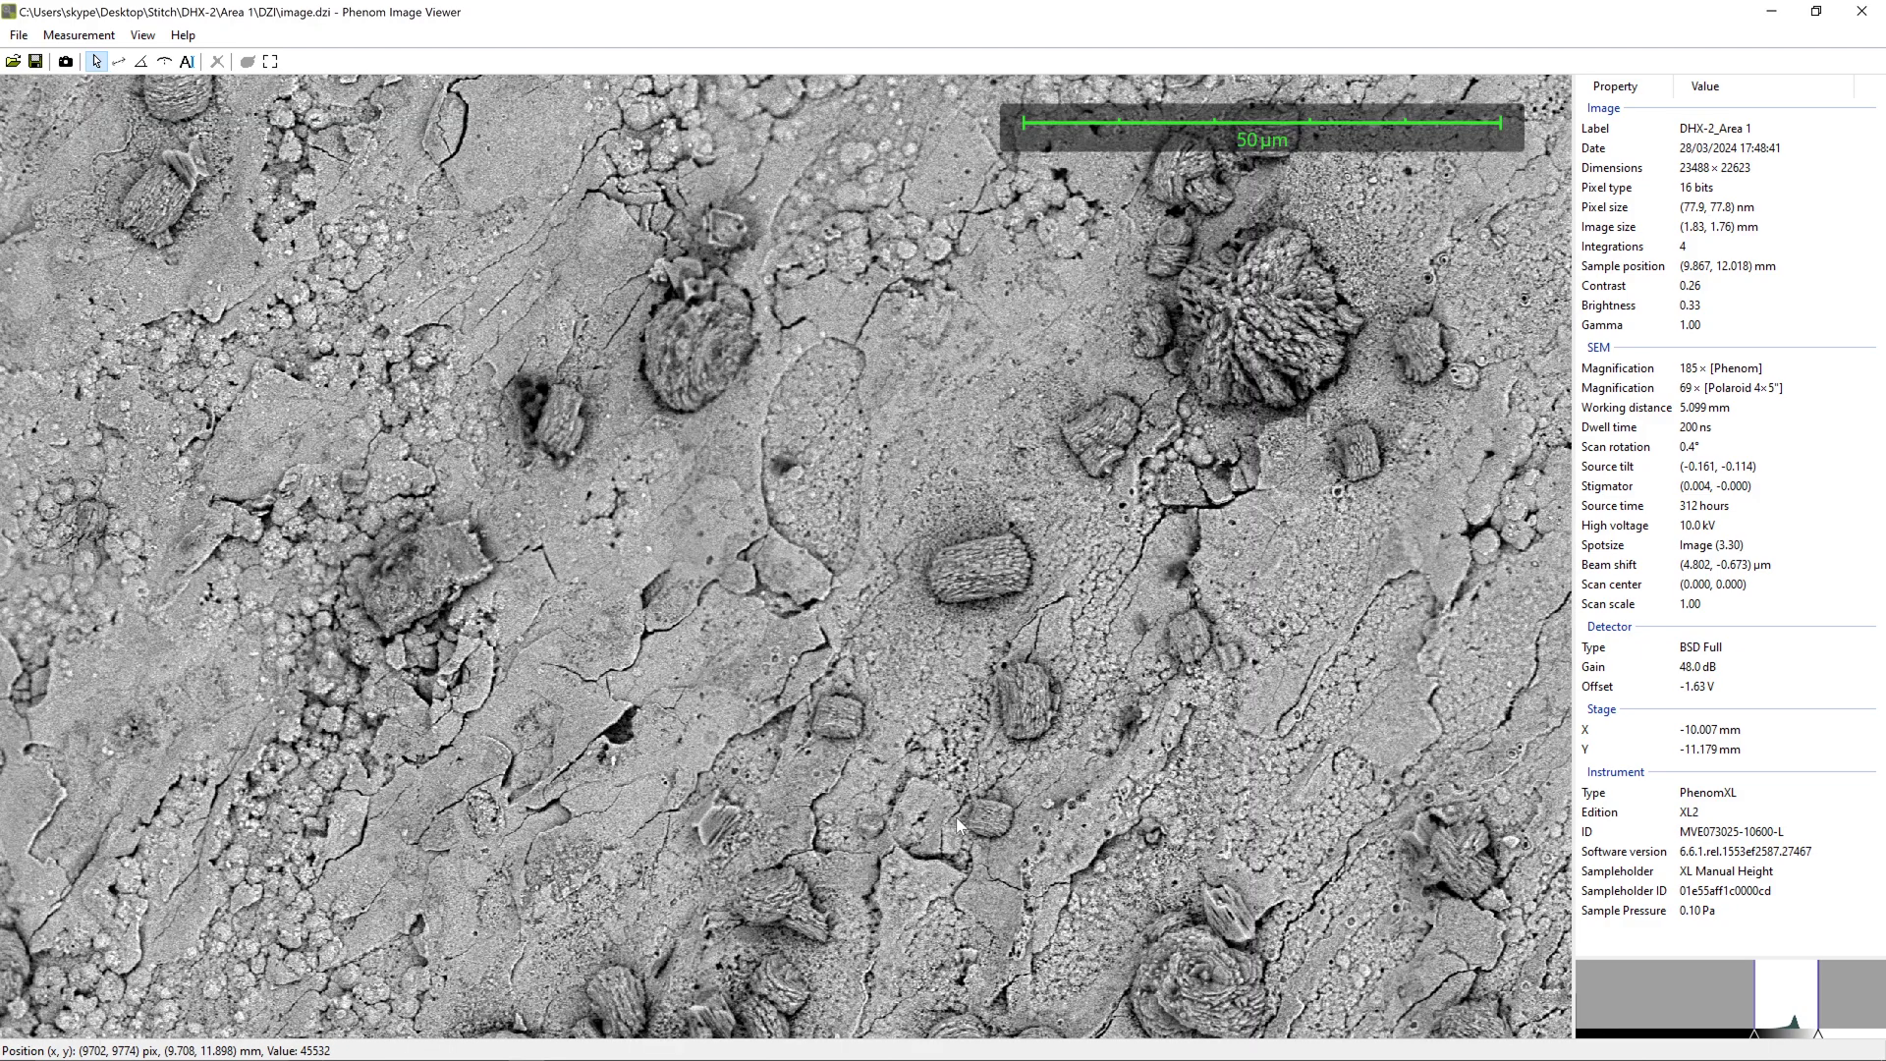
scroll(957, 817, up, 2)
scroll(901, 714, up, 2)
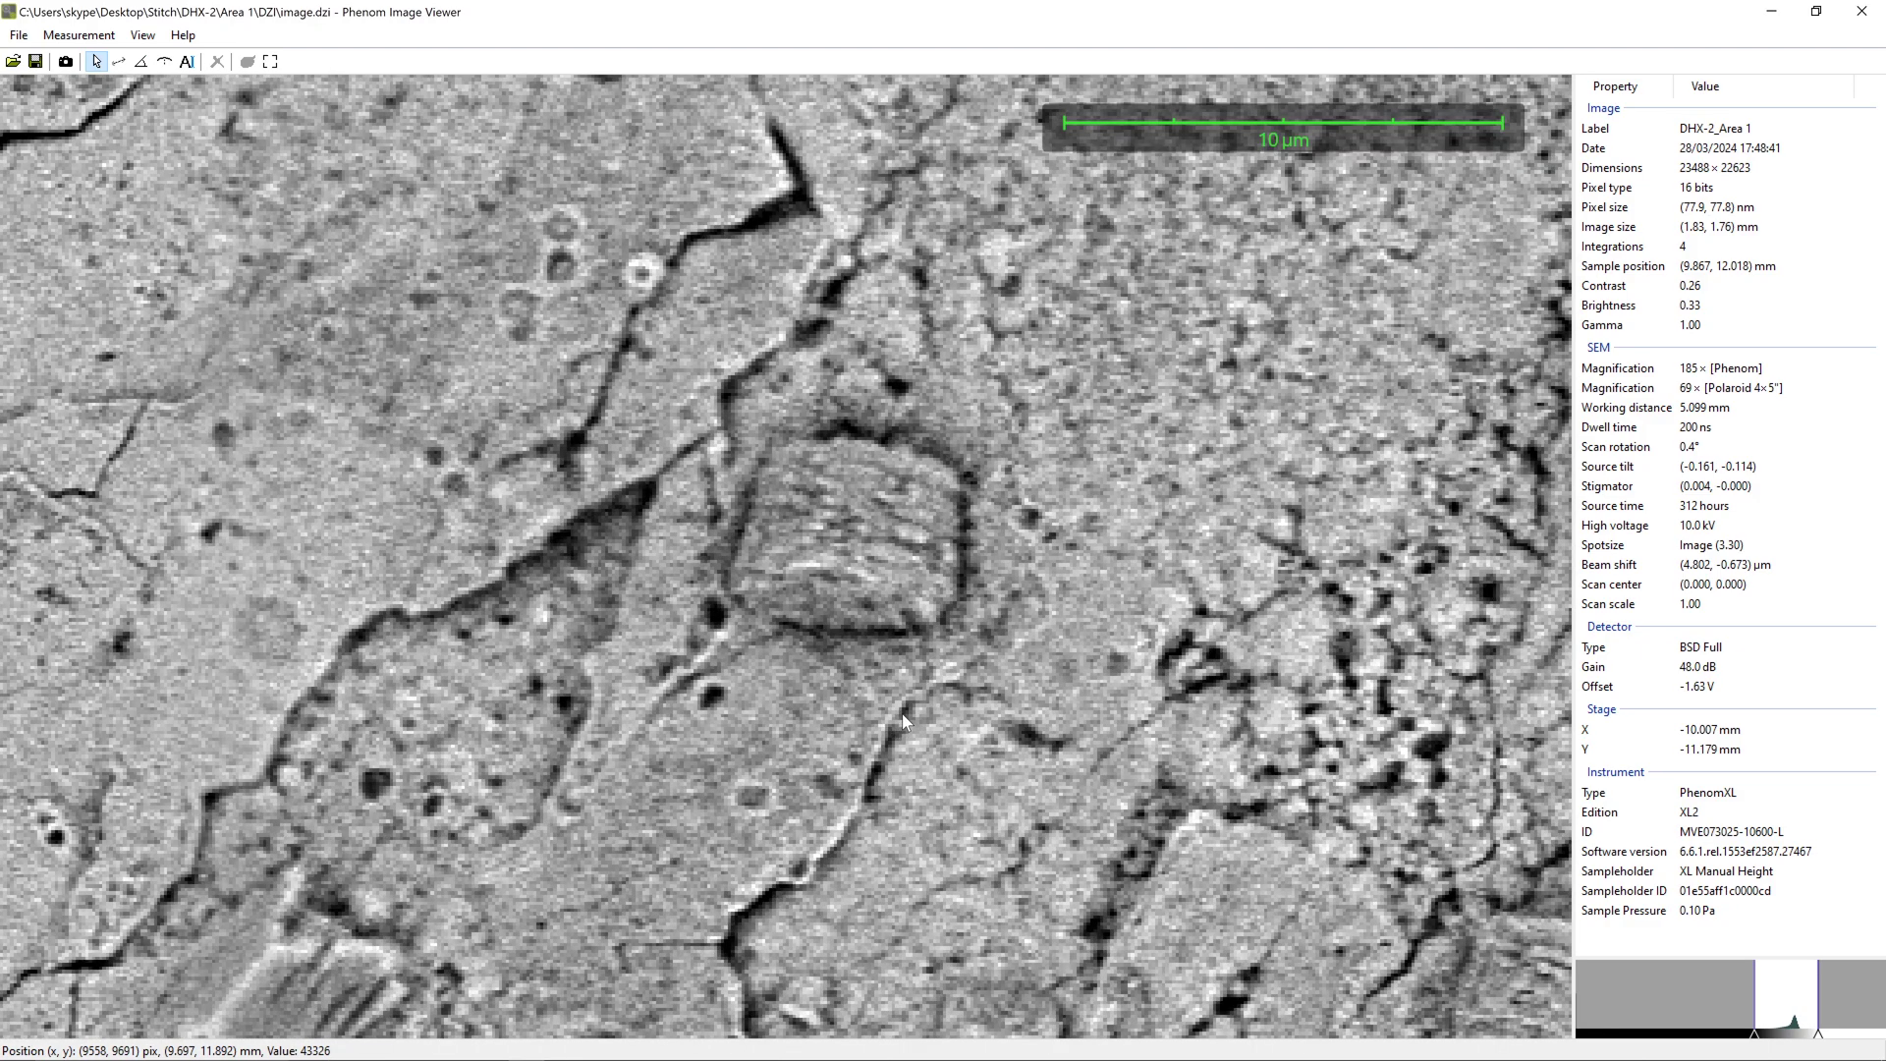
drag(1166, 686, 661, 460)
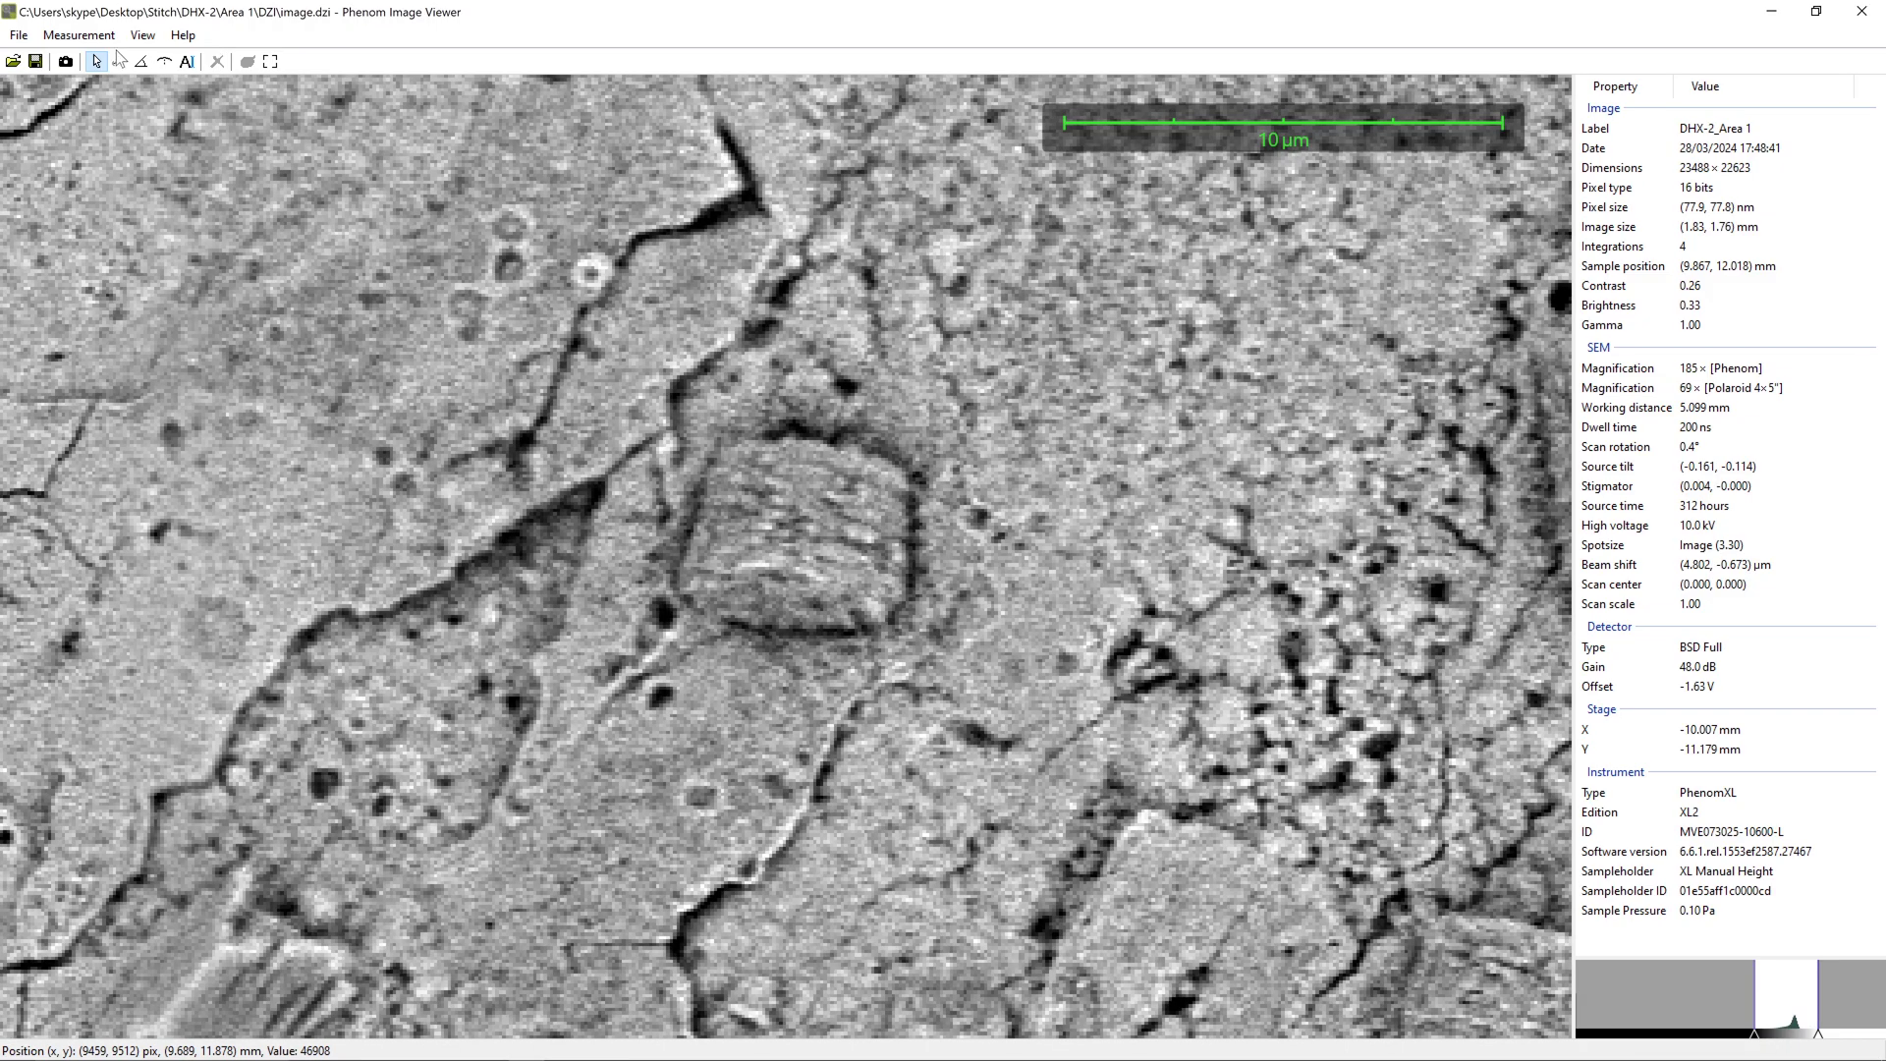
- Measure the small block-shaped particle lengthwise and crosswise, and delete both measurements
click(119, 62)
drag(699, 517, 914, 546)
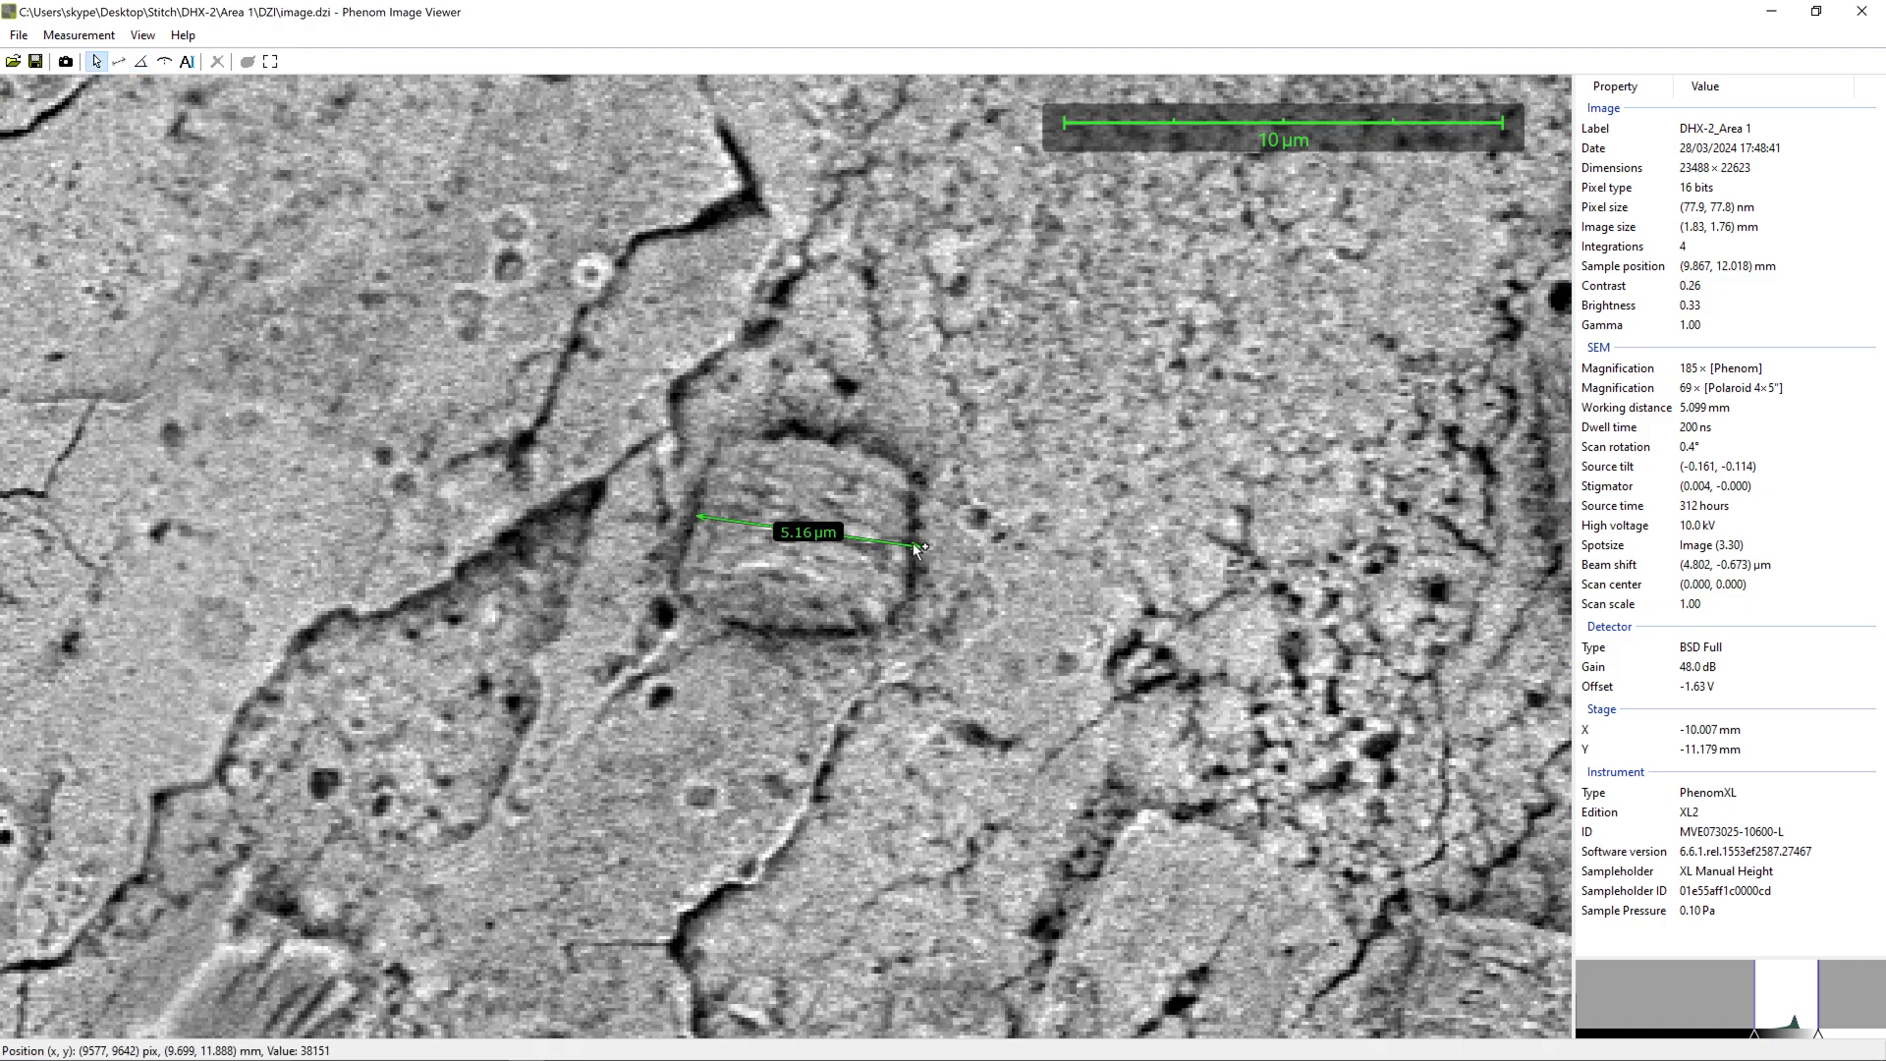
click(913, 546)
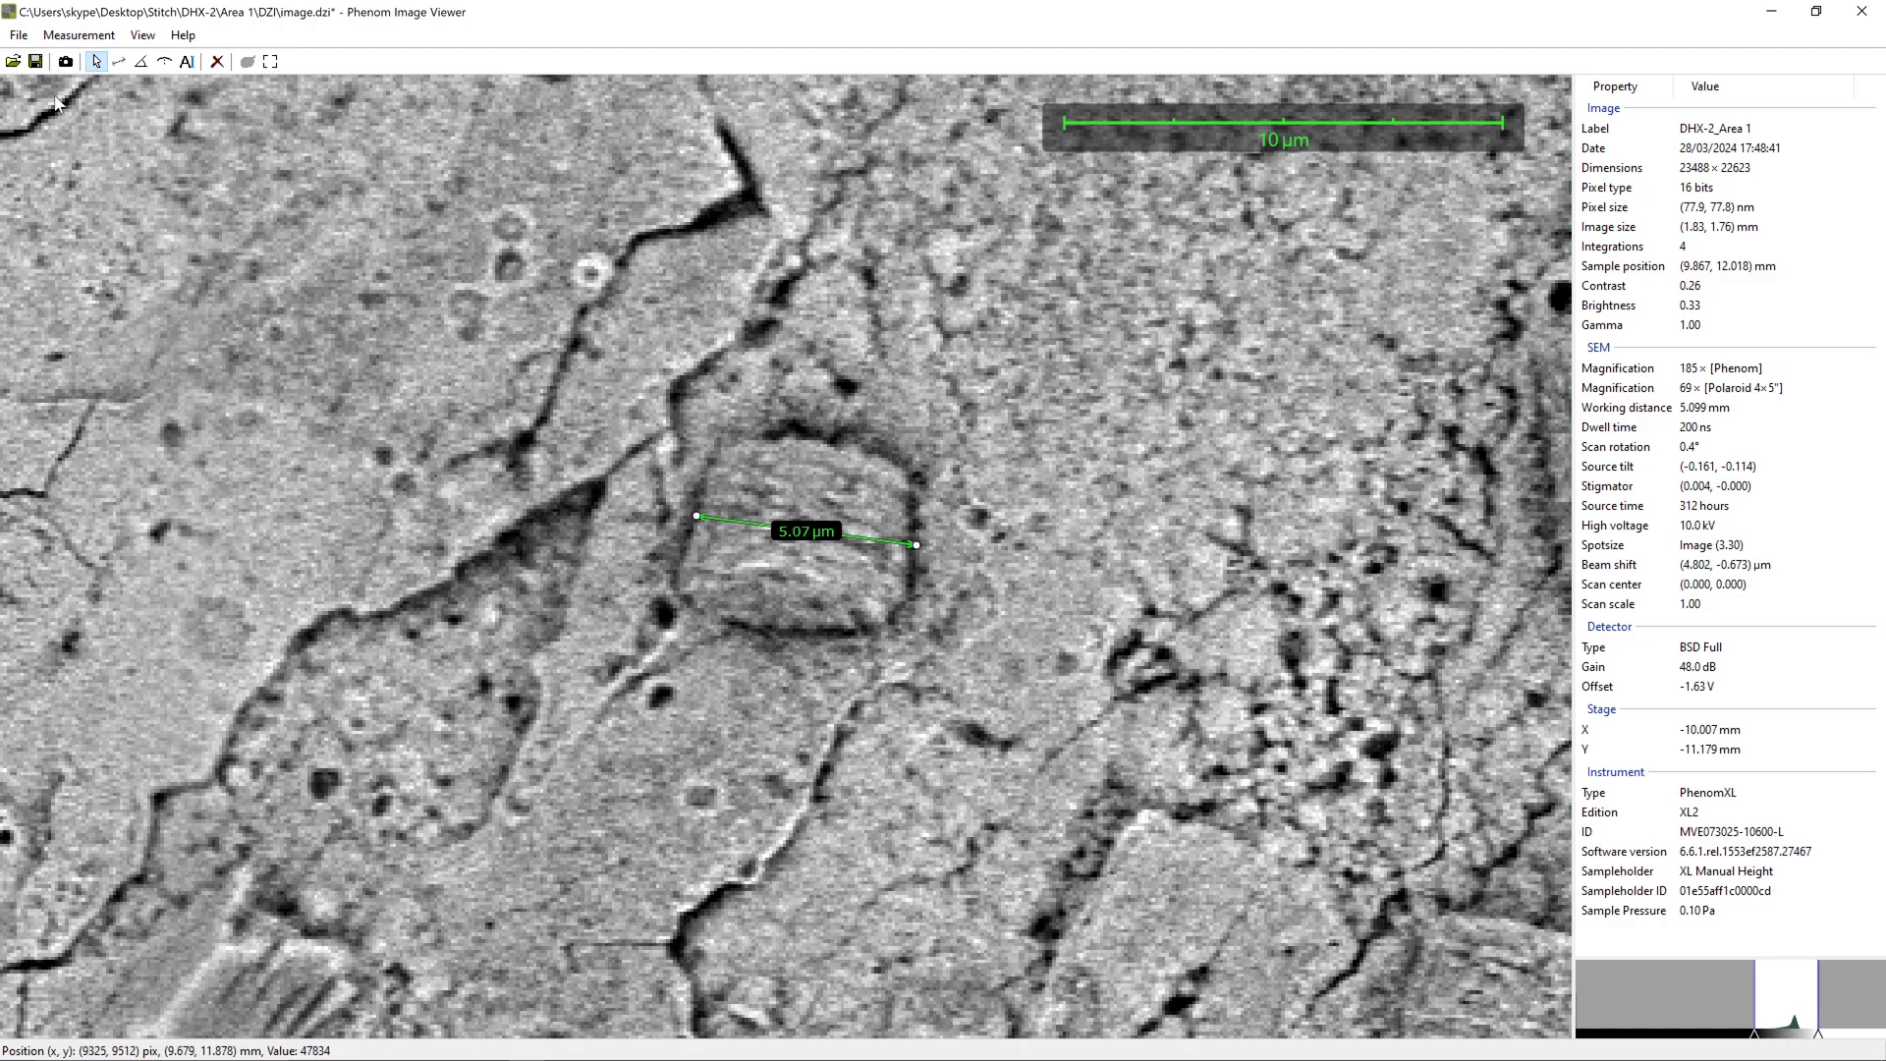
click(119, 62)
mouse_move(788, 571)
mouse_down()
mouse_move(796, 457)
mouse_move(818, 443)
mouse_up()
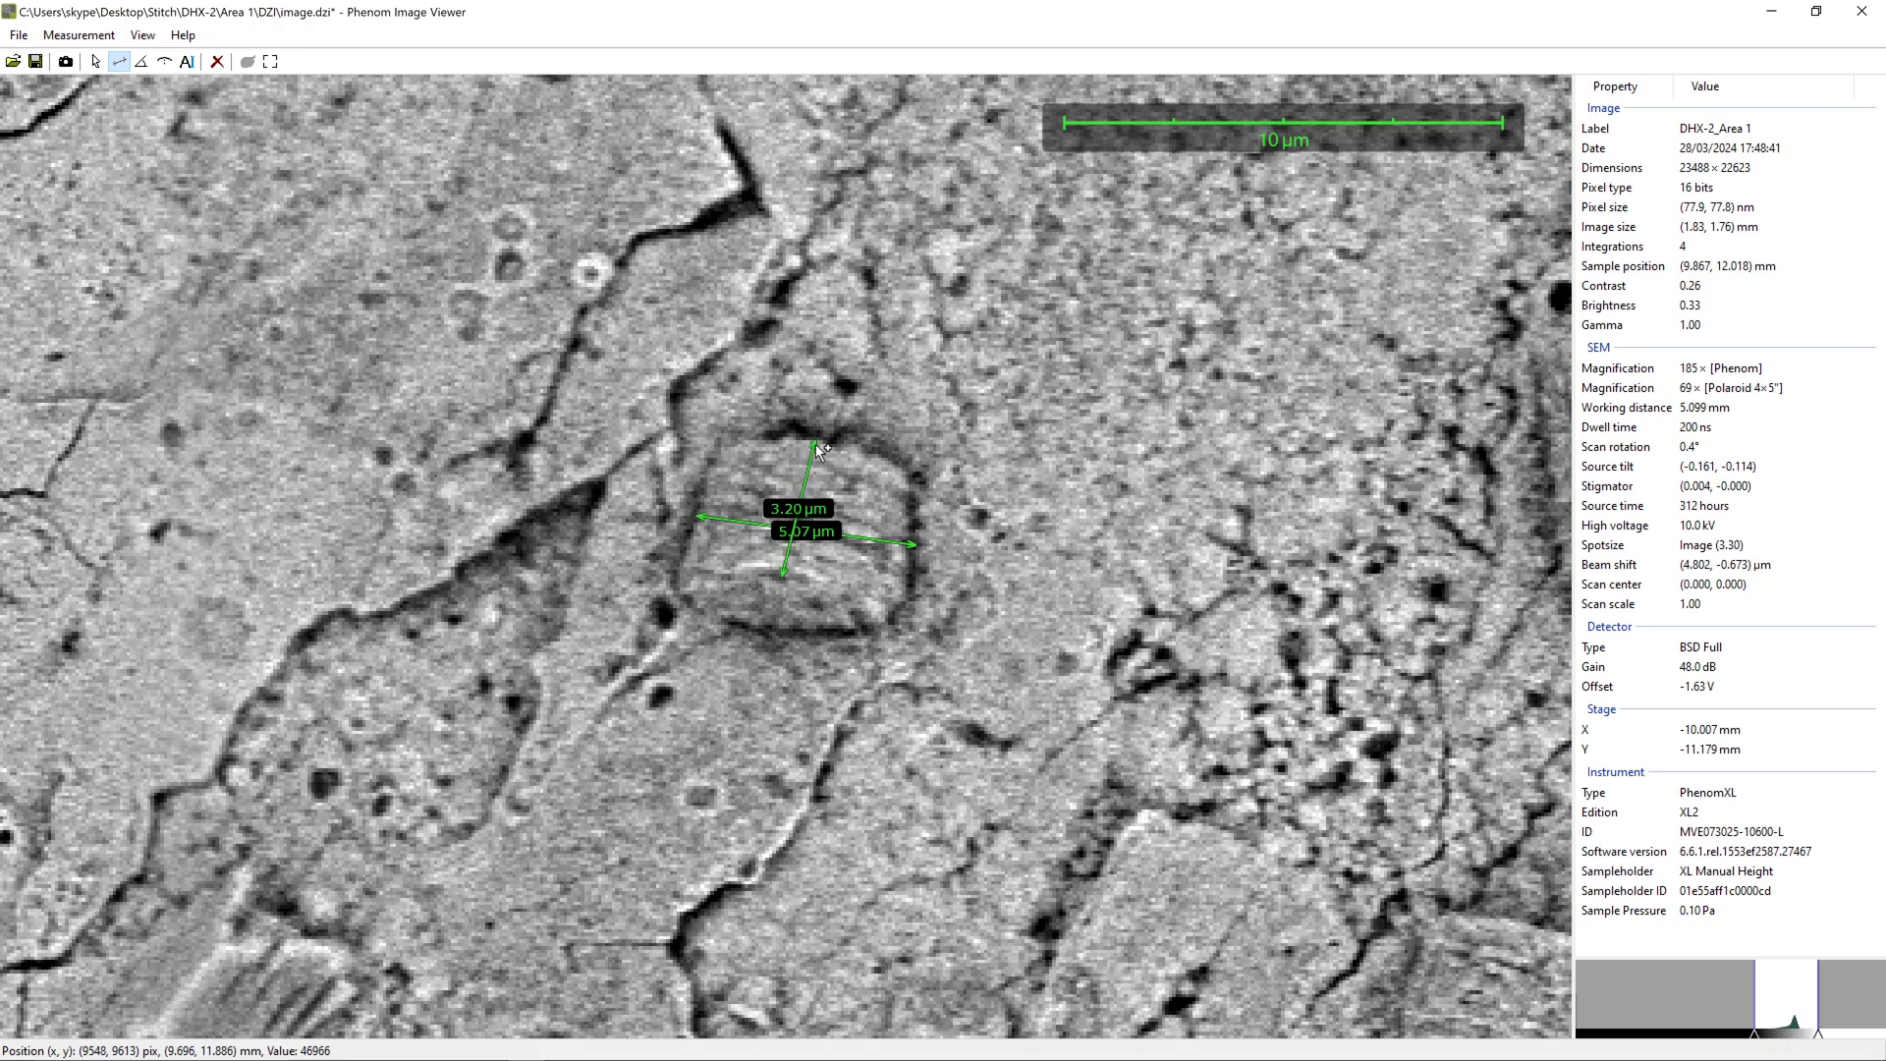
click(816, 442)
key(Delete)
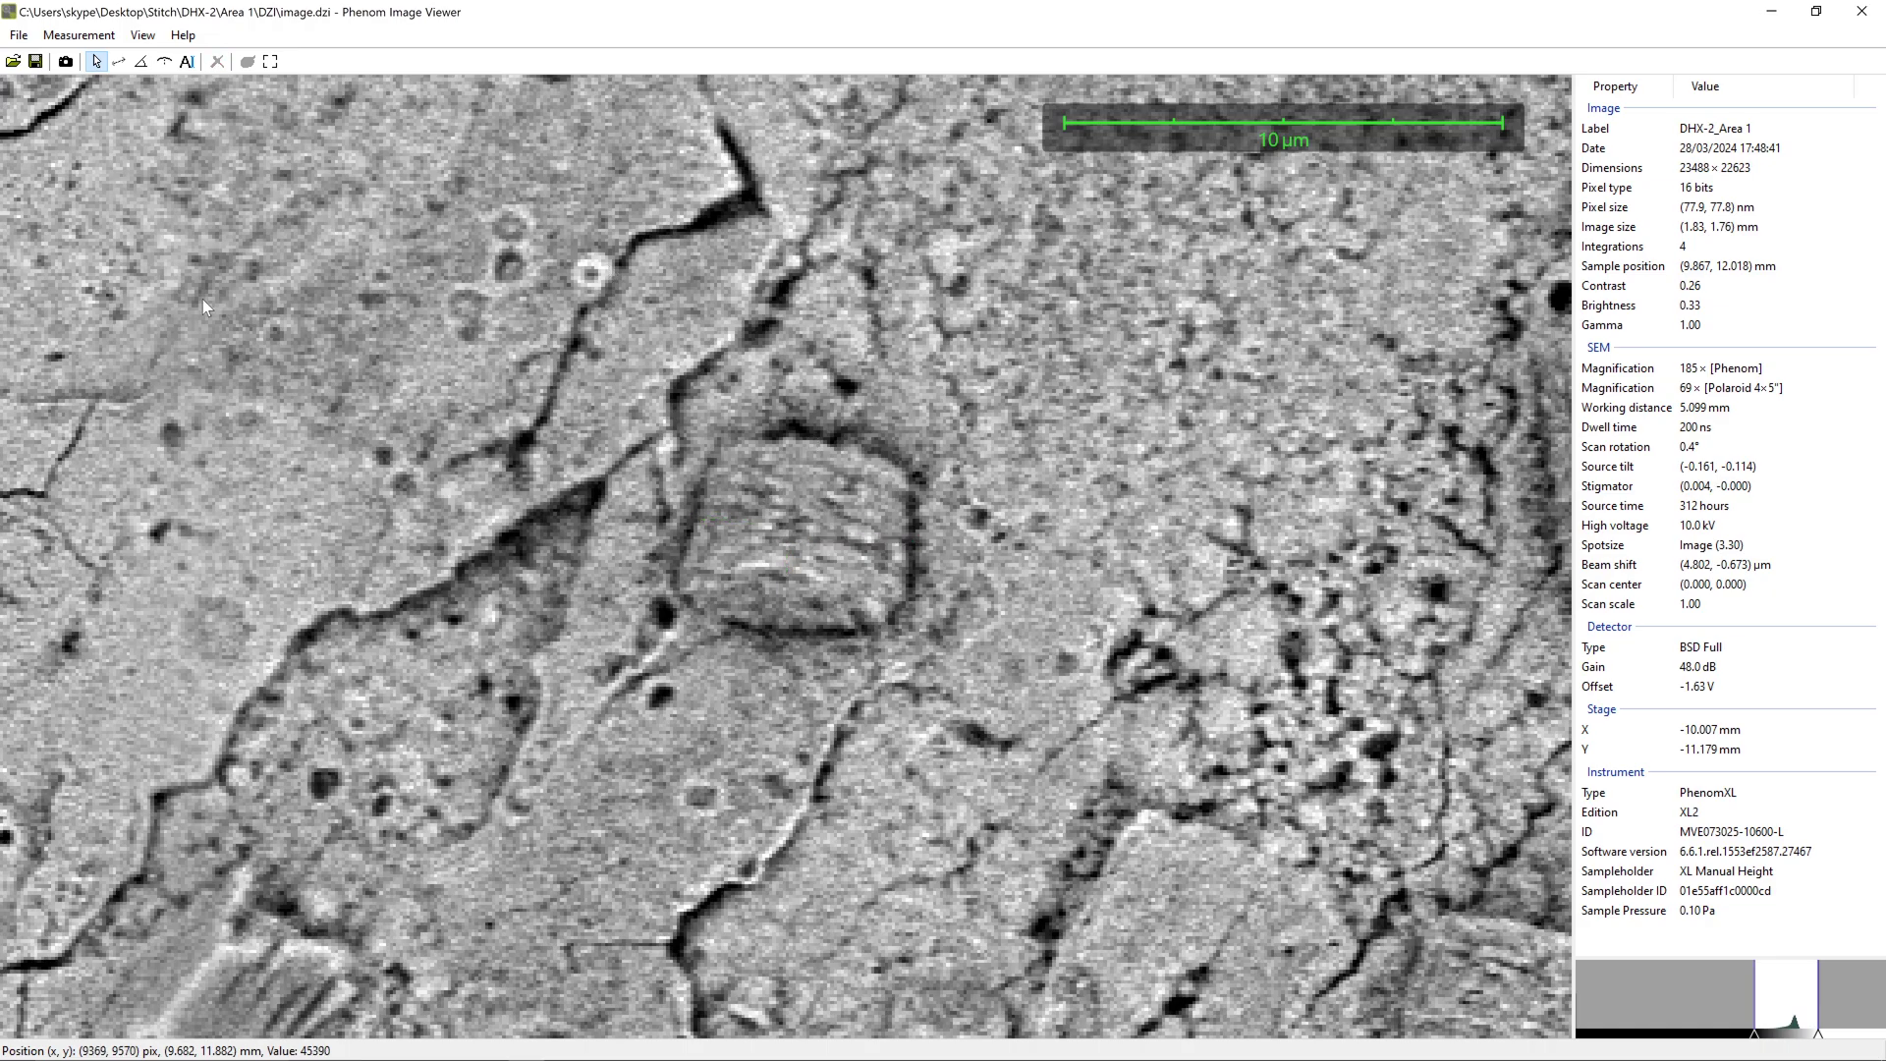
- Examine the particle clusters and neighbouring fine-grained surface, and find a small triangular particle with bright straight ridges
scroll(877, 481, down, 2)
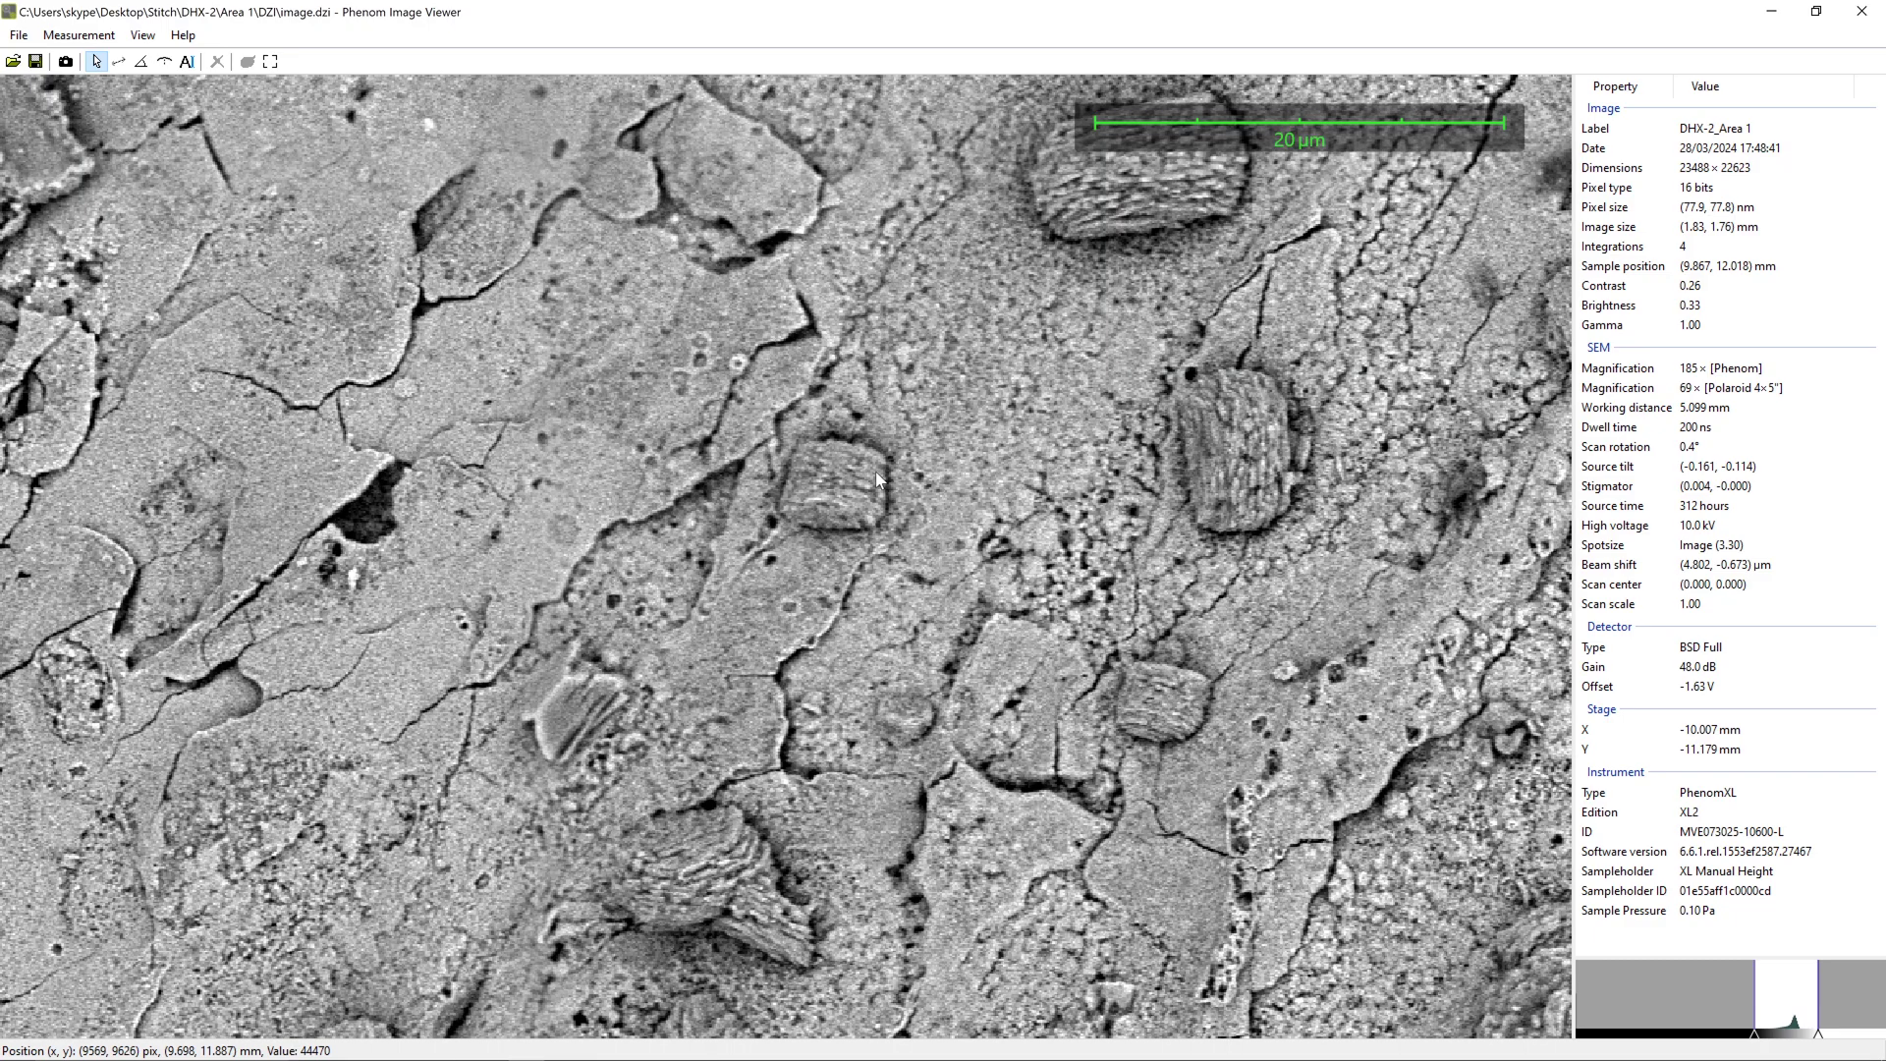
scroll(877, 481, down, 2)
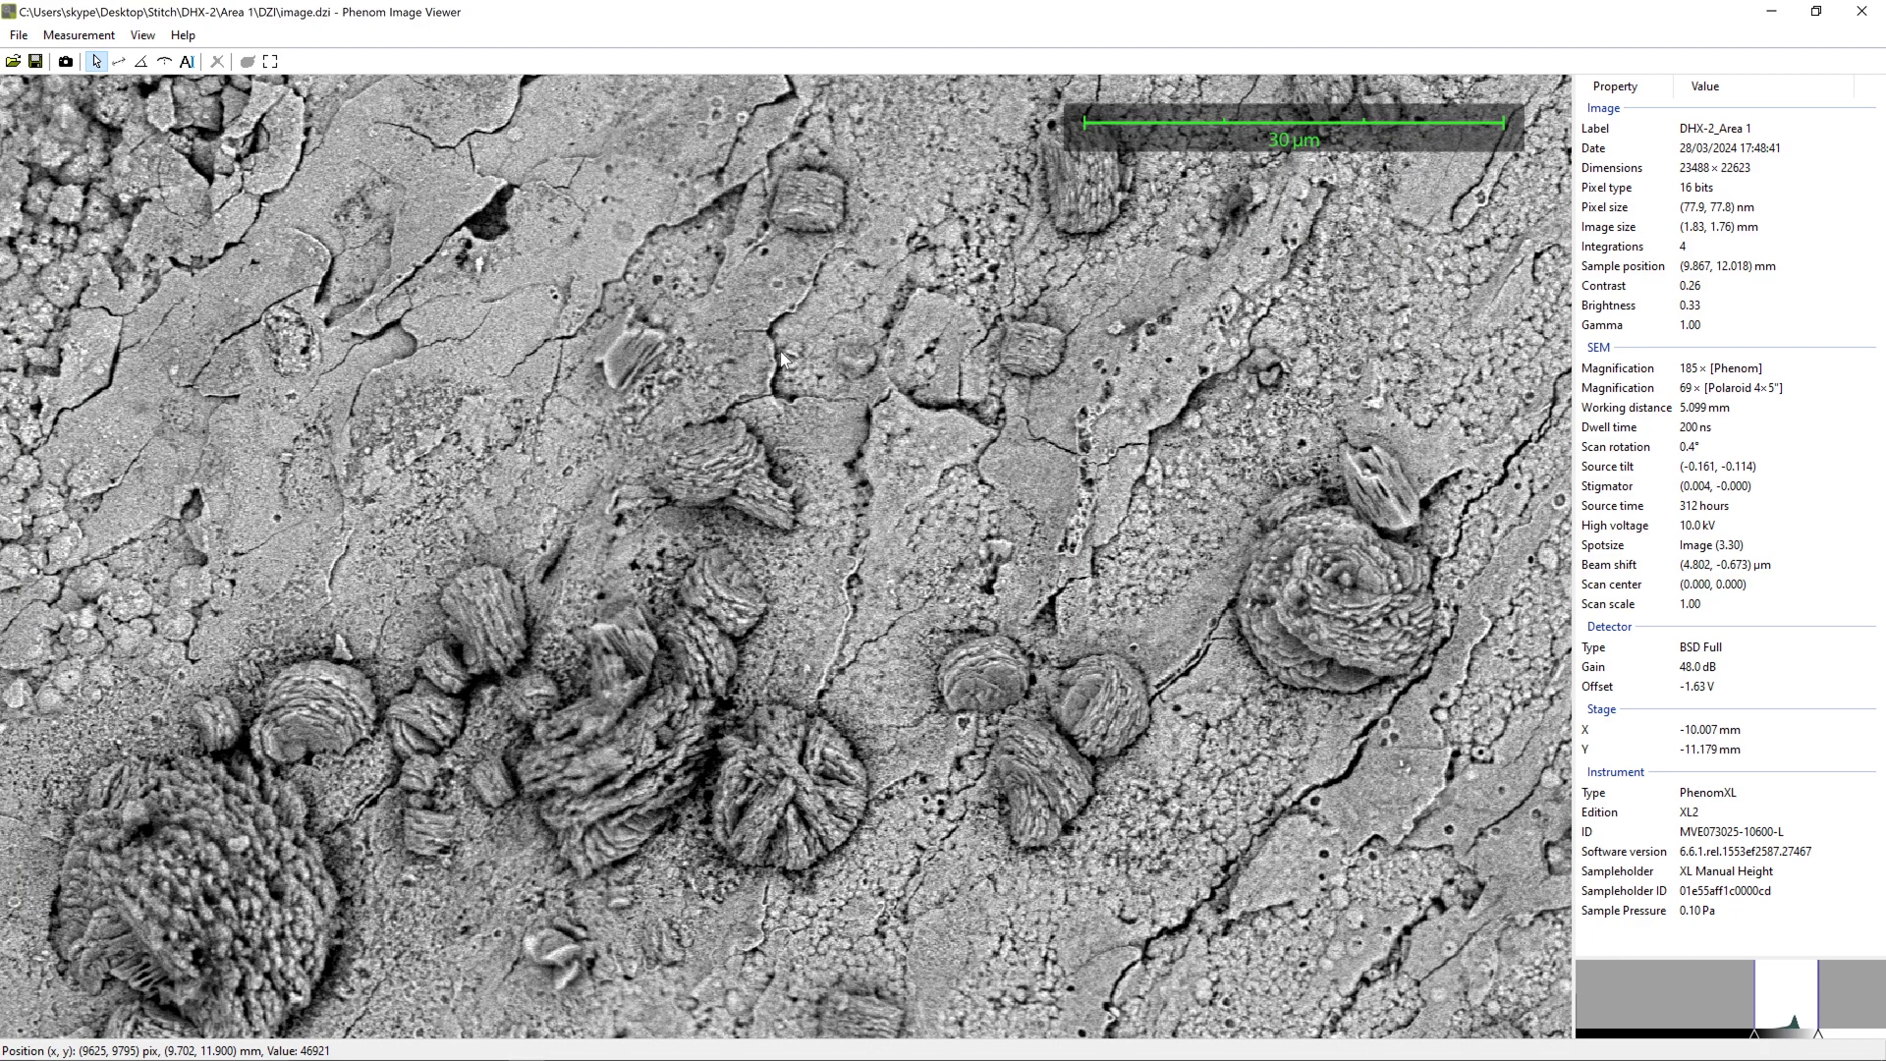
drag(783, 359, 1126, 283)
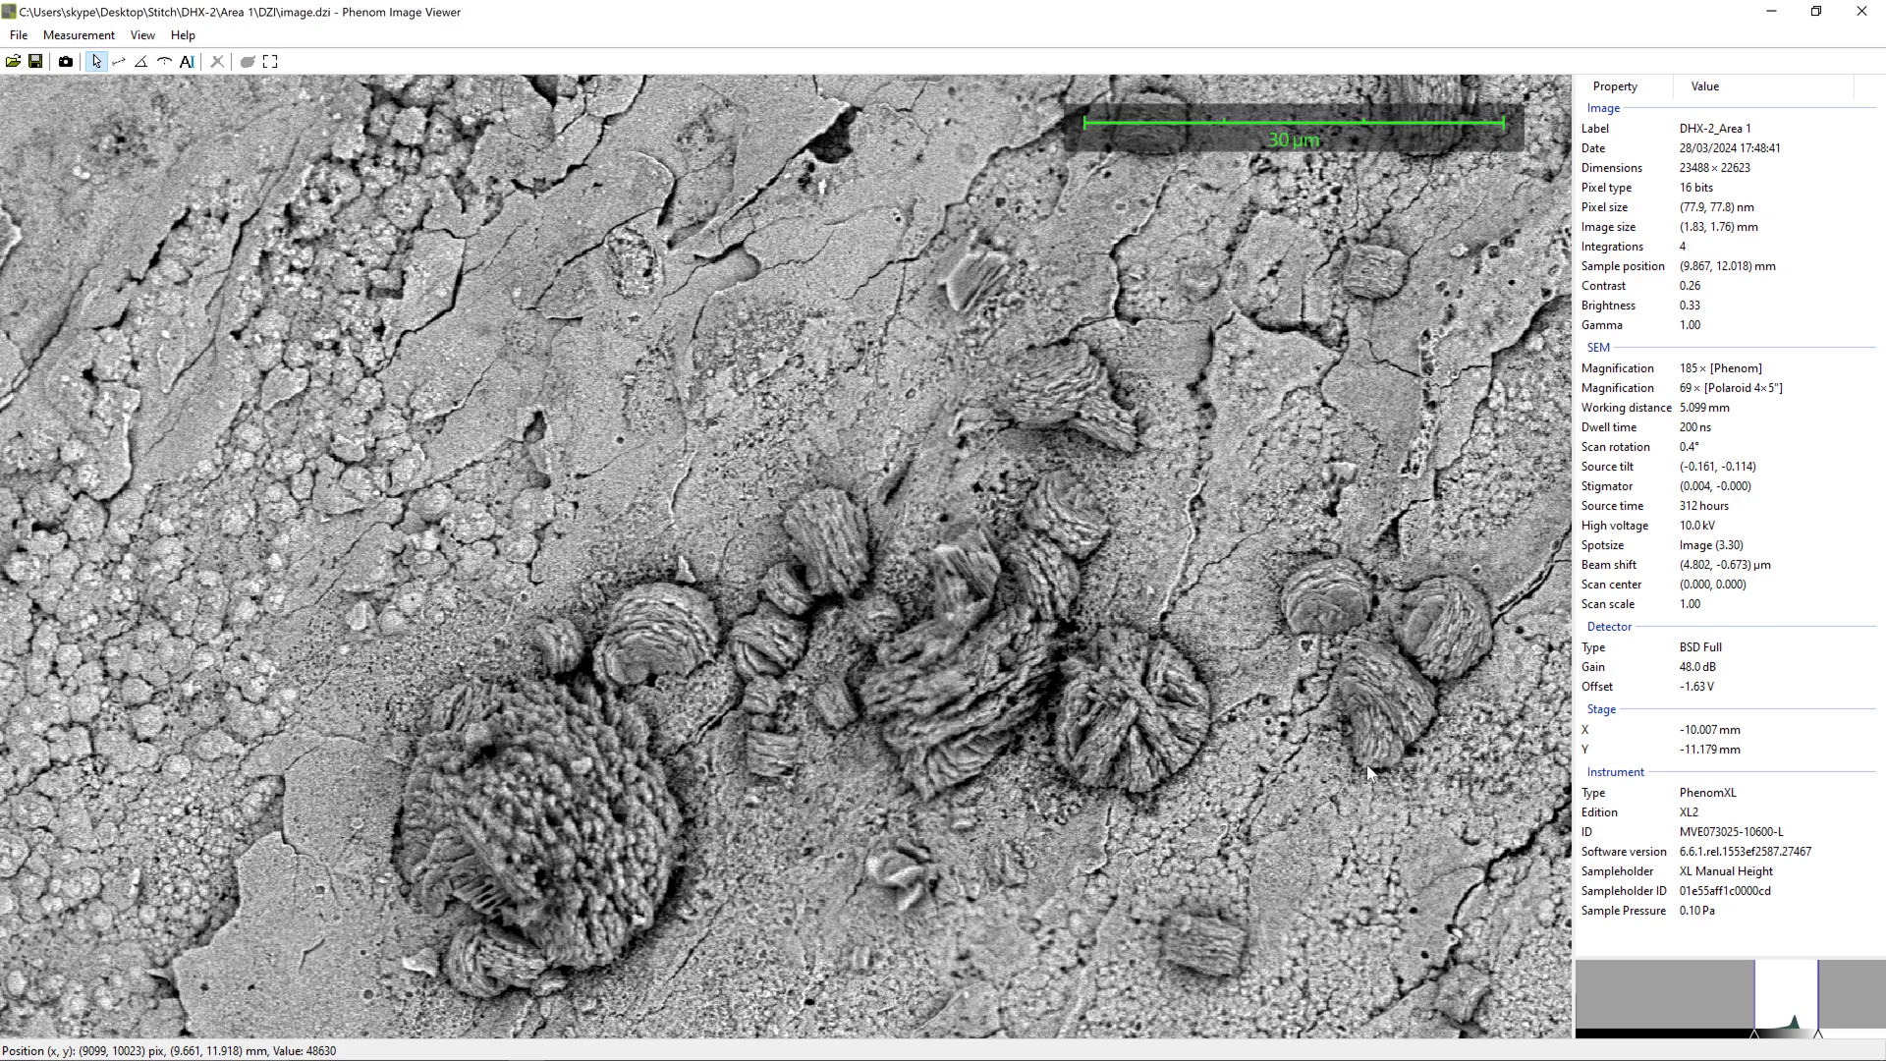
drag(1370, 773, 1039, 548)
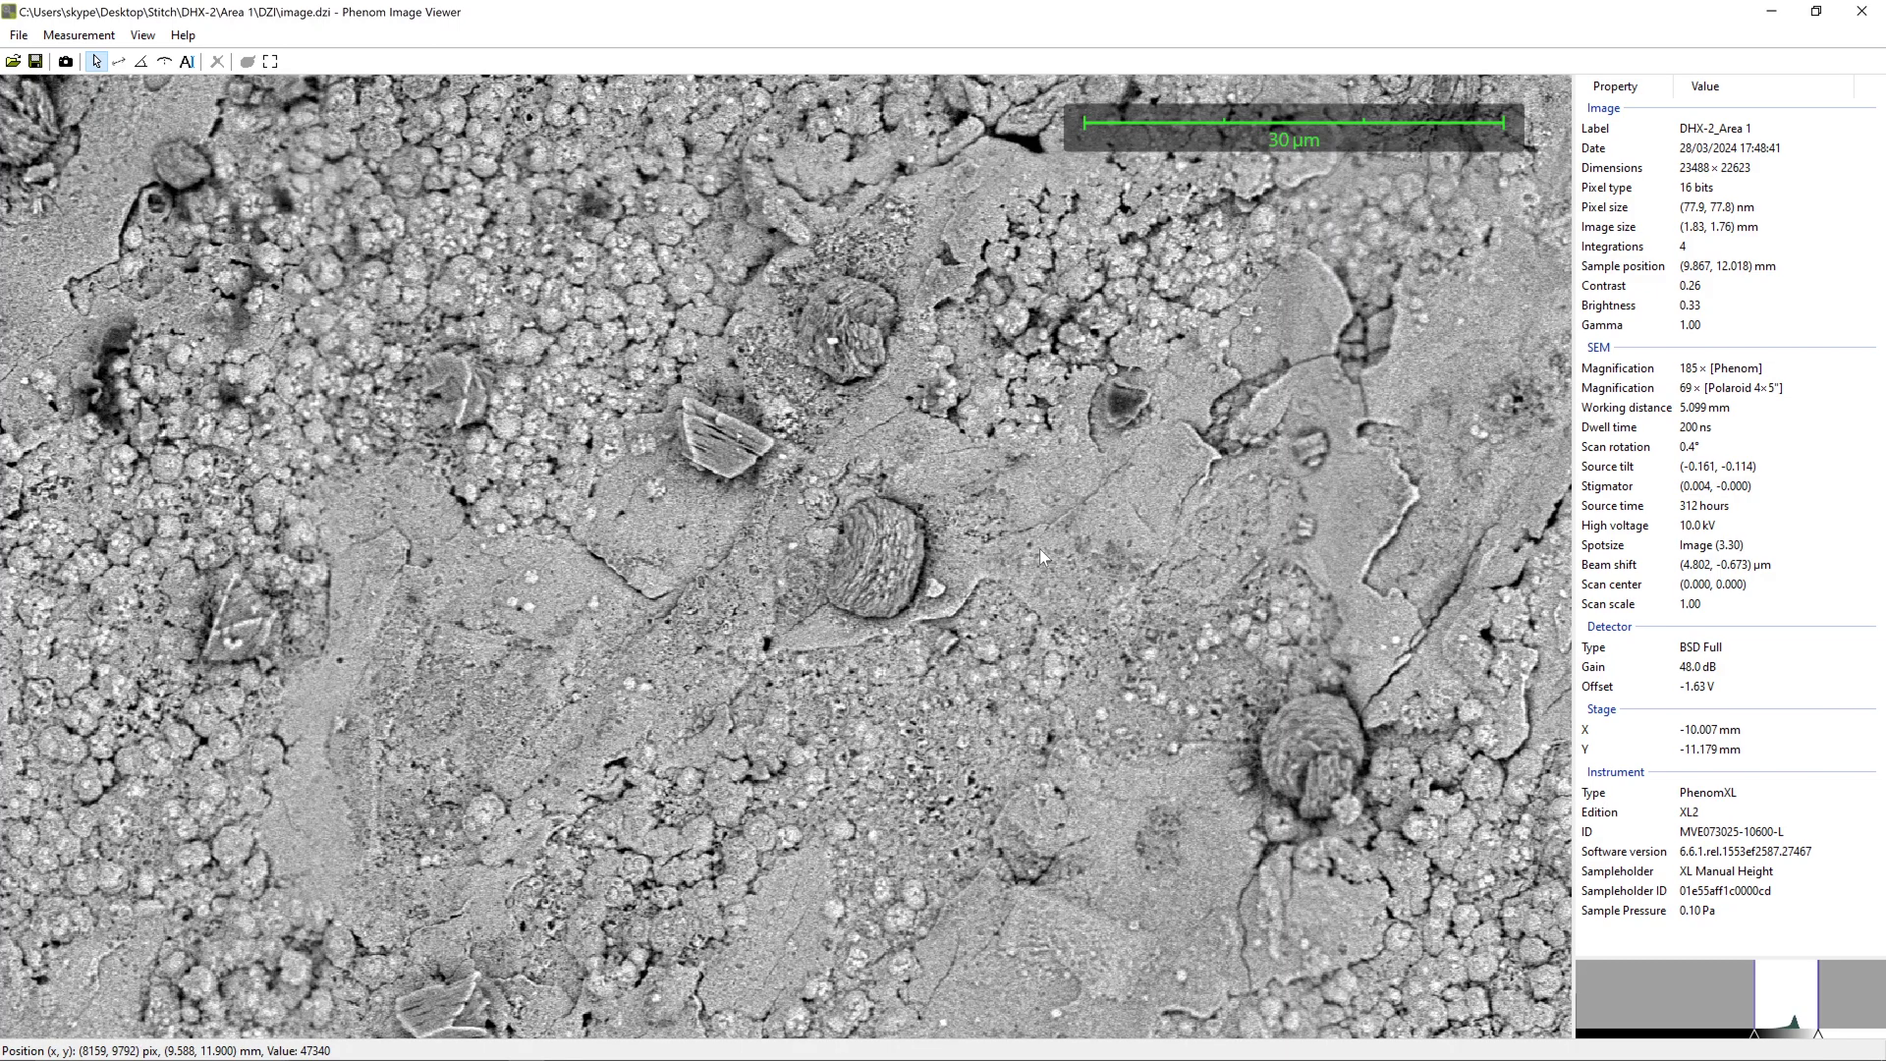
drag(522, 350, 768, 458)
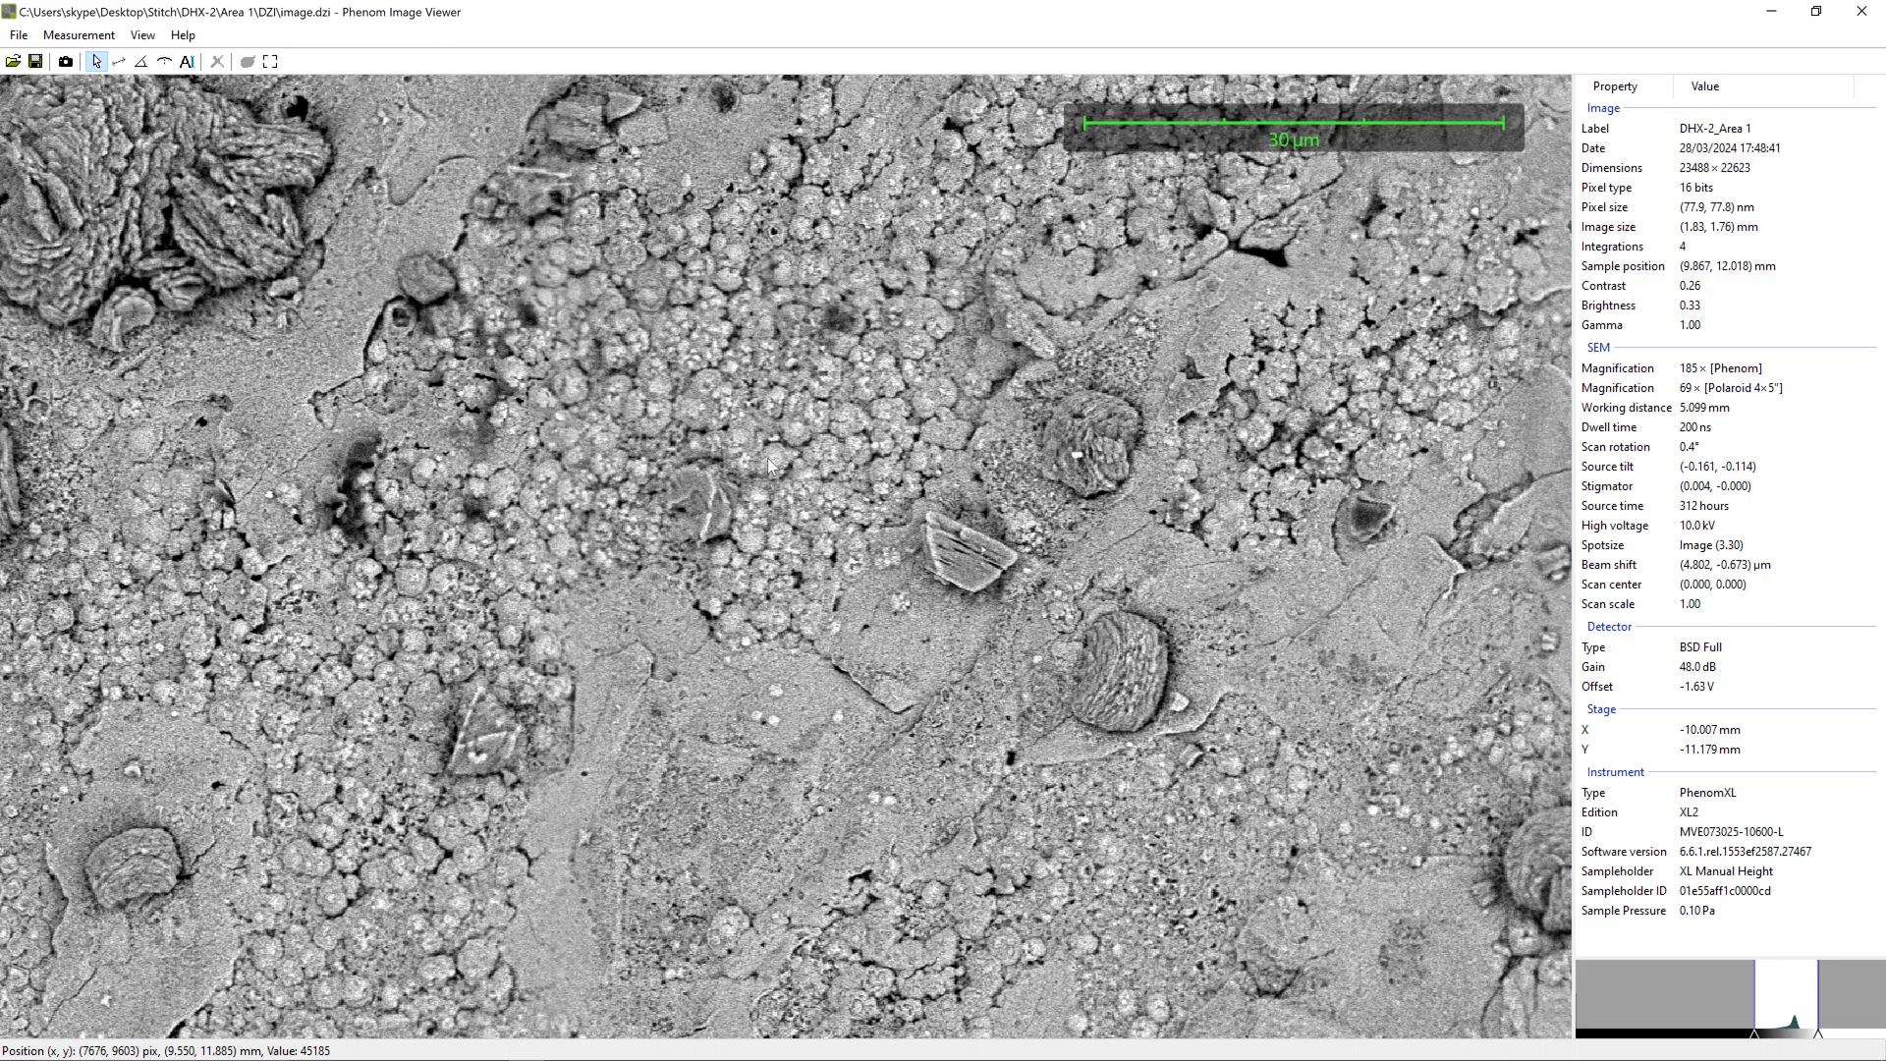
drag(564, 494, 711, 352)
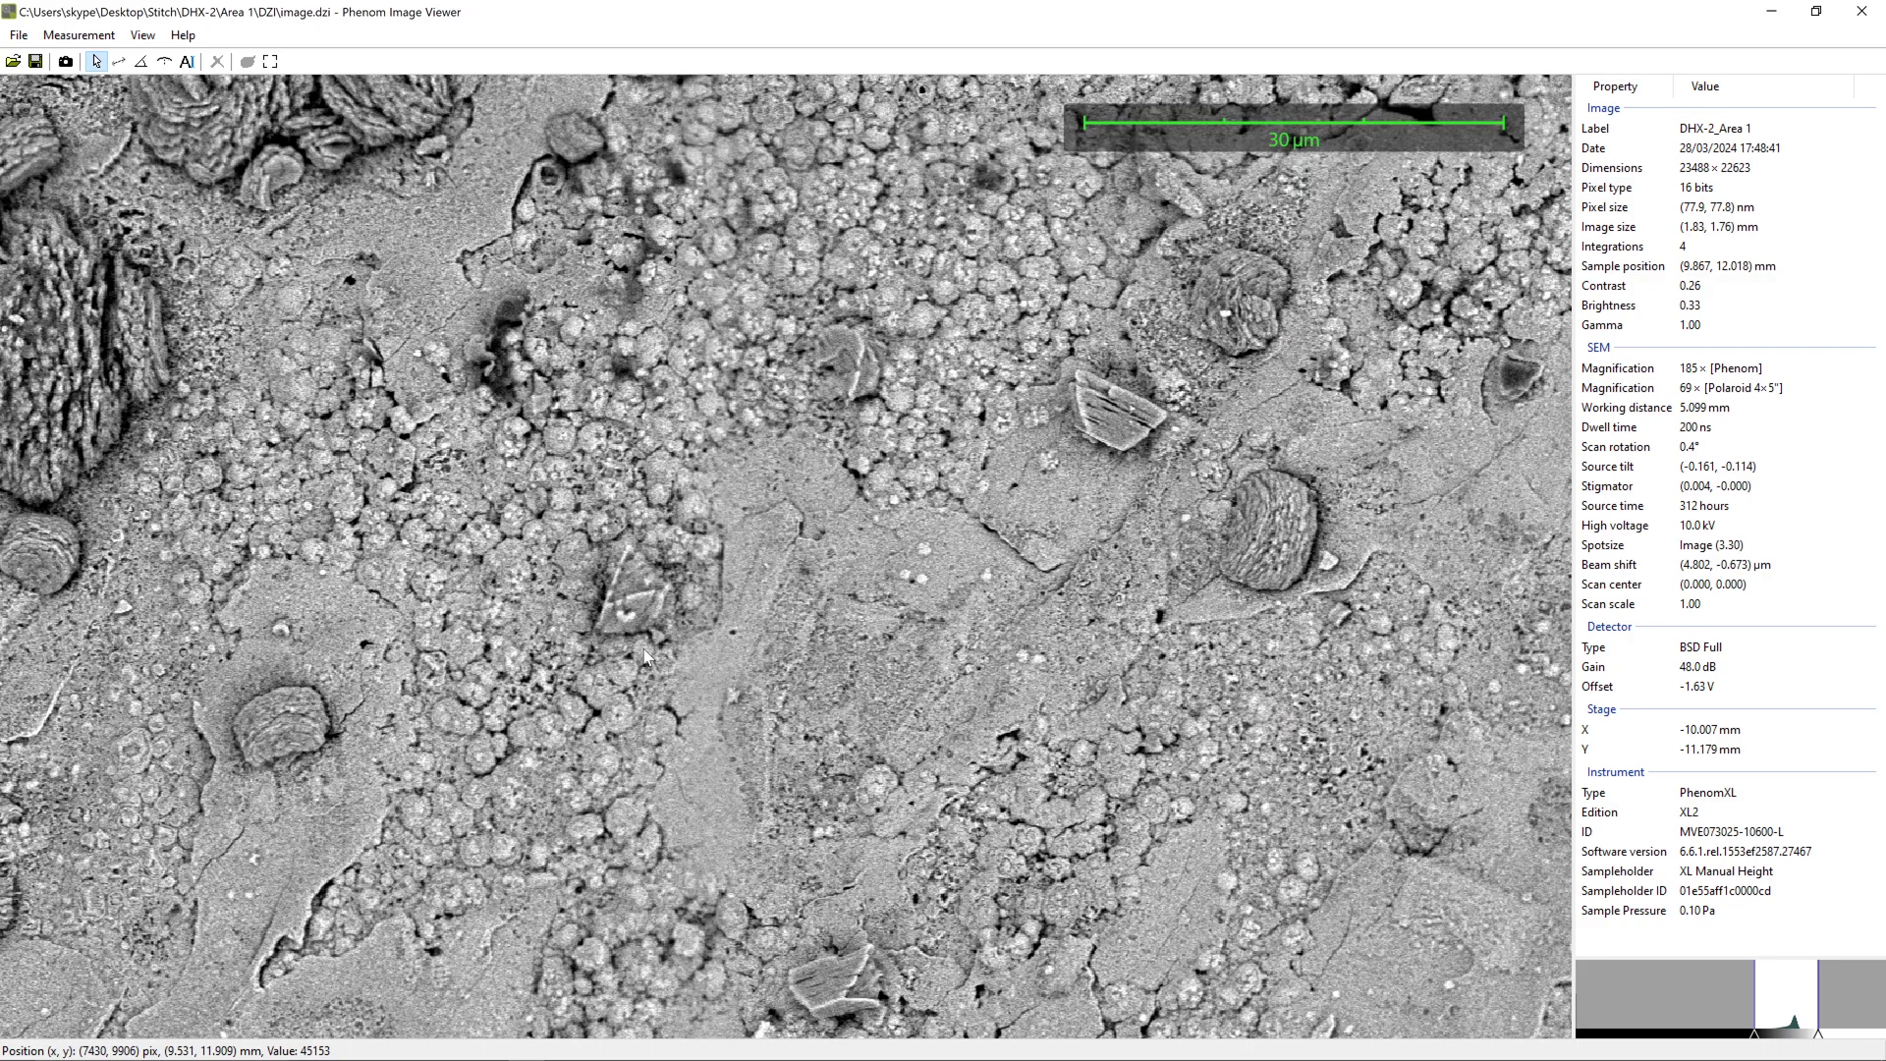
scroll(645, 656, up, 2)
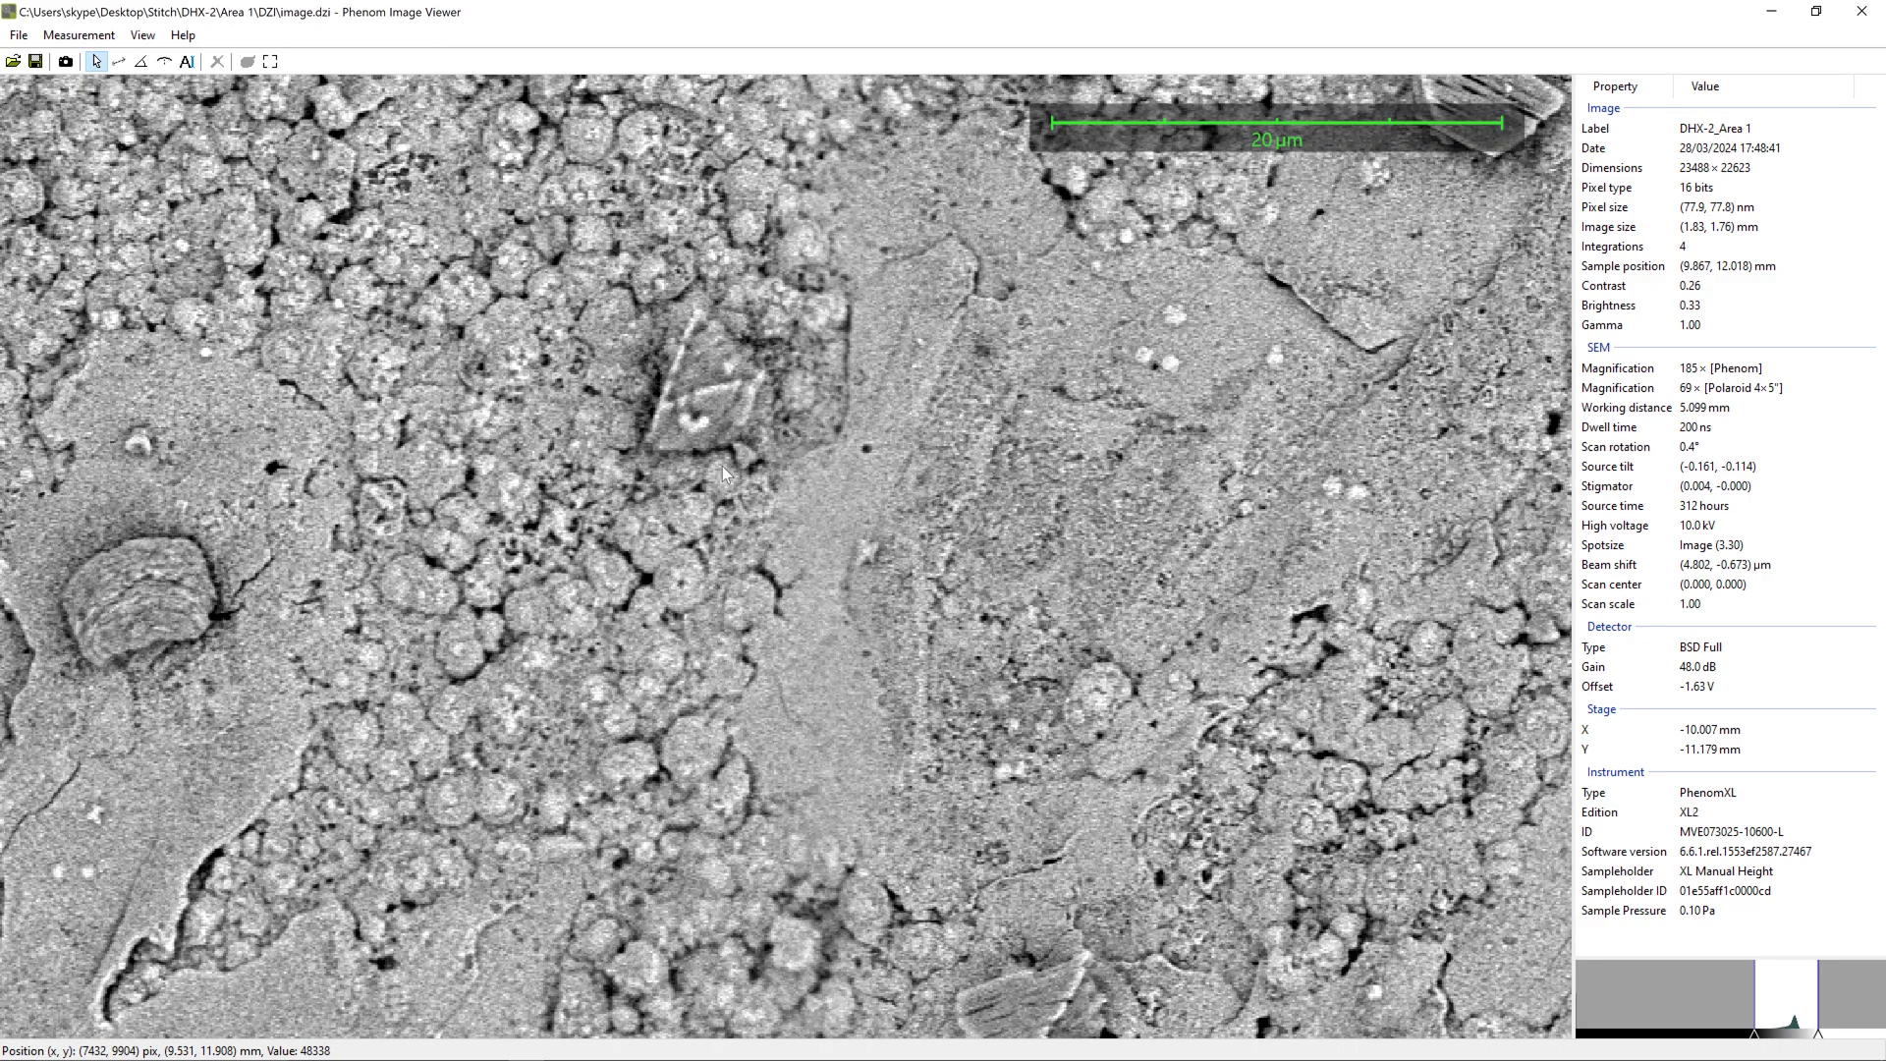
drag(722, 471, 781, 545)
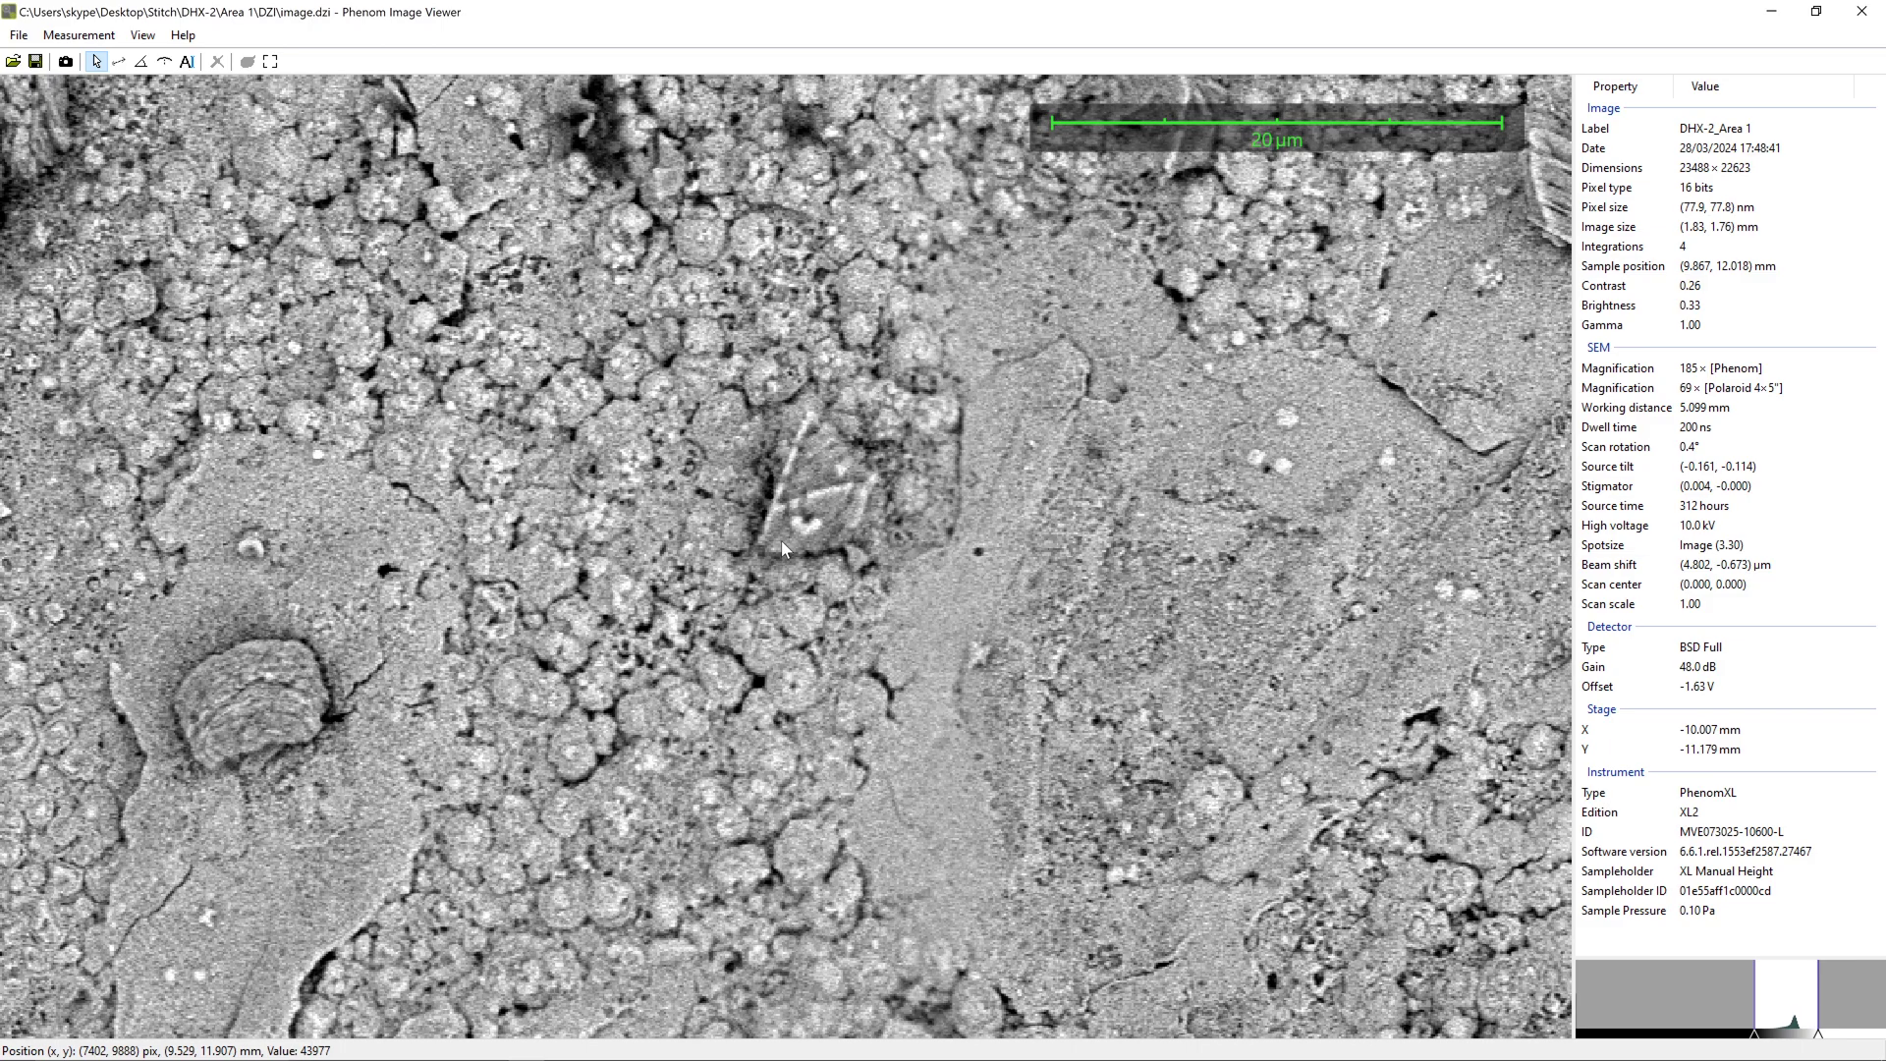
scroll(781, 540, up, 3)
drag(949, 463, 899, 587)
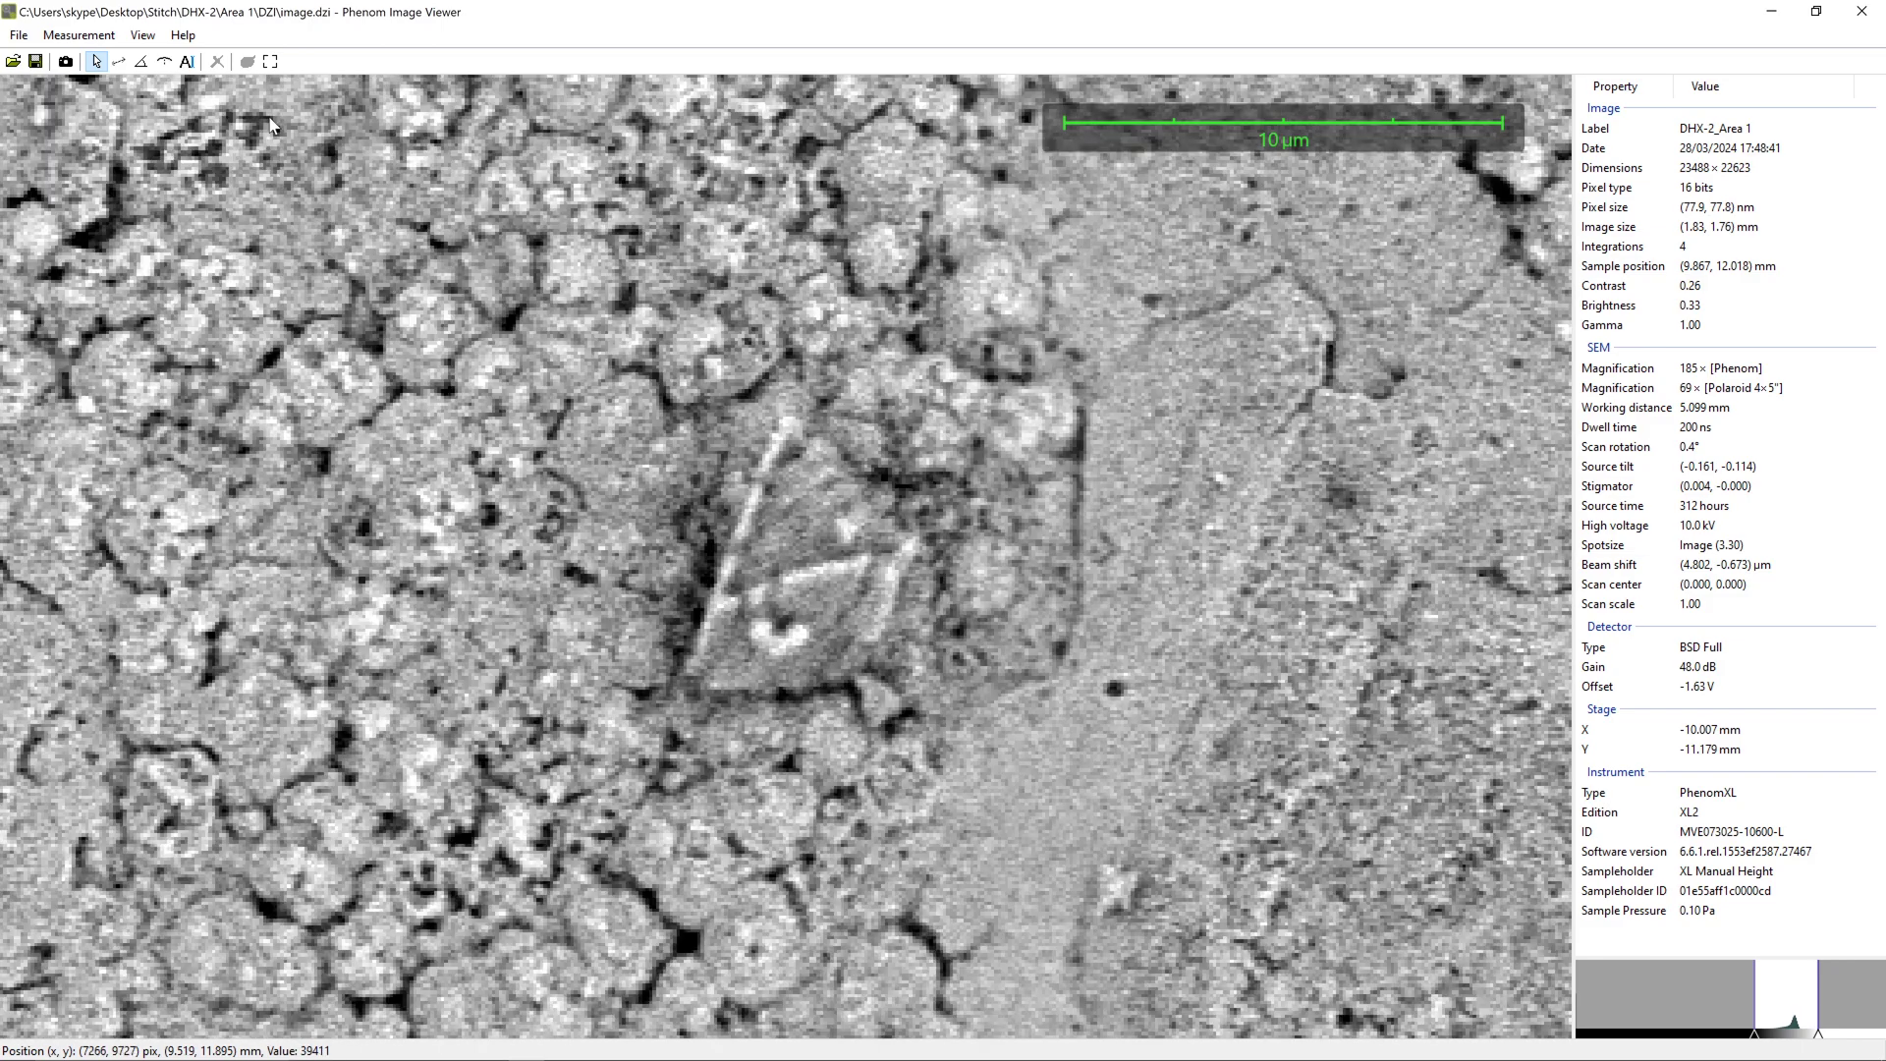
- Measure the angle between the triangular particle's two bright ridges, with the vertex at their junction and one arm along each ridge
click(142, 62)
click(720, 596)
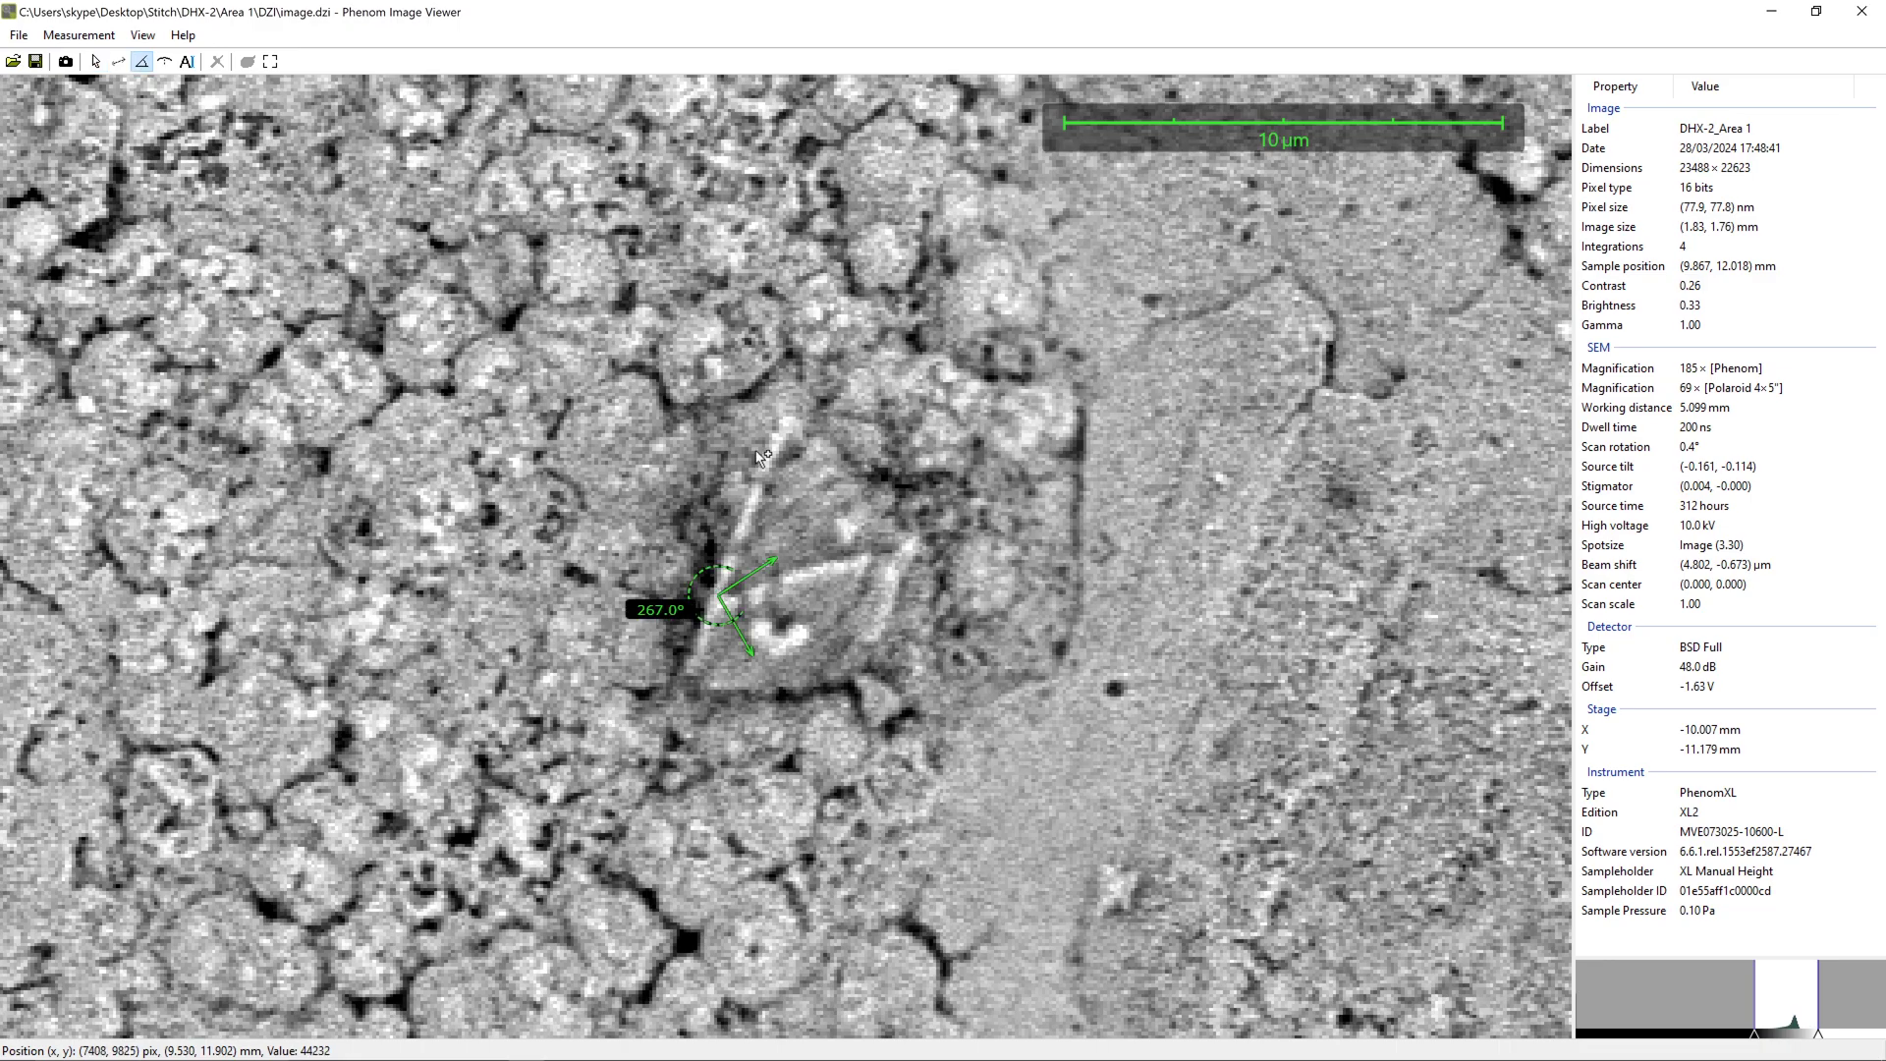
click(783, 425)
click(808, 753)
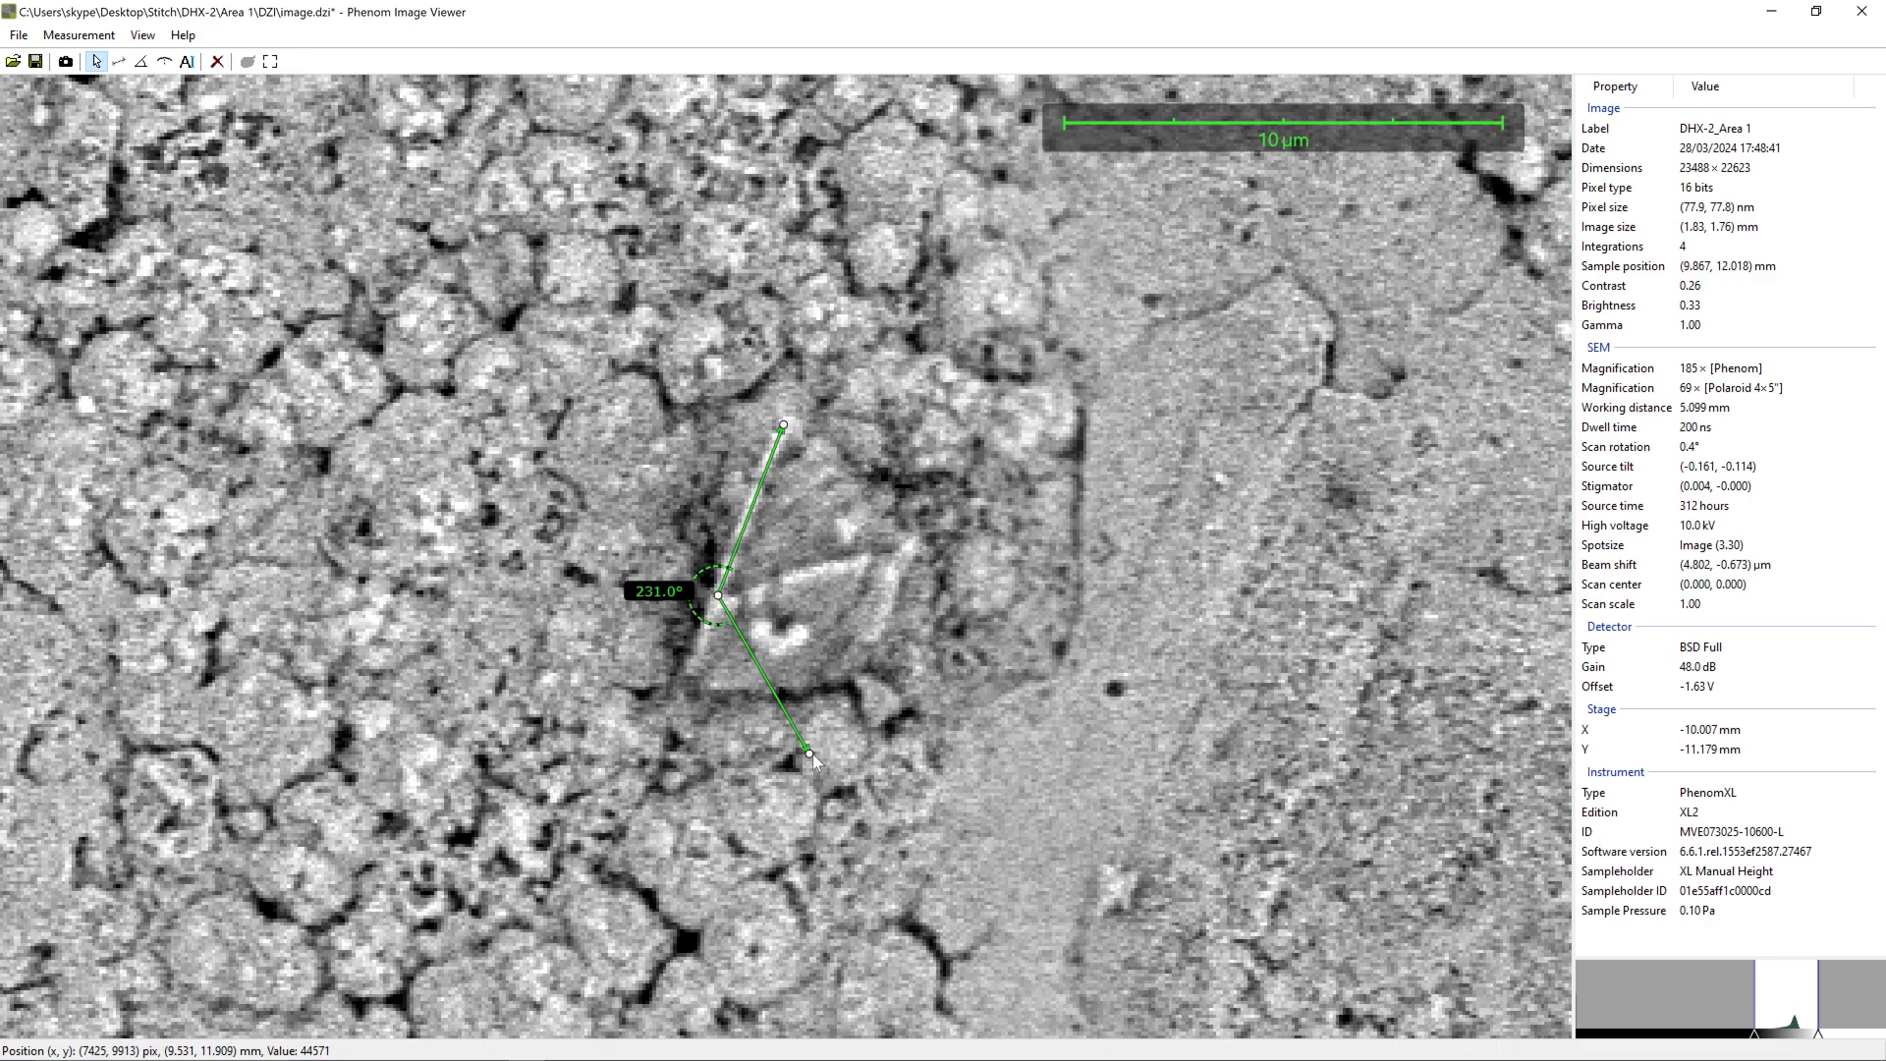
drag(808, 752, 913, 547)
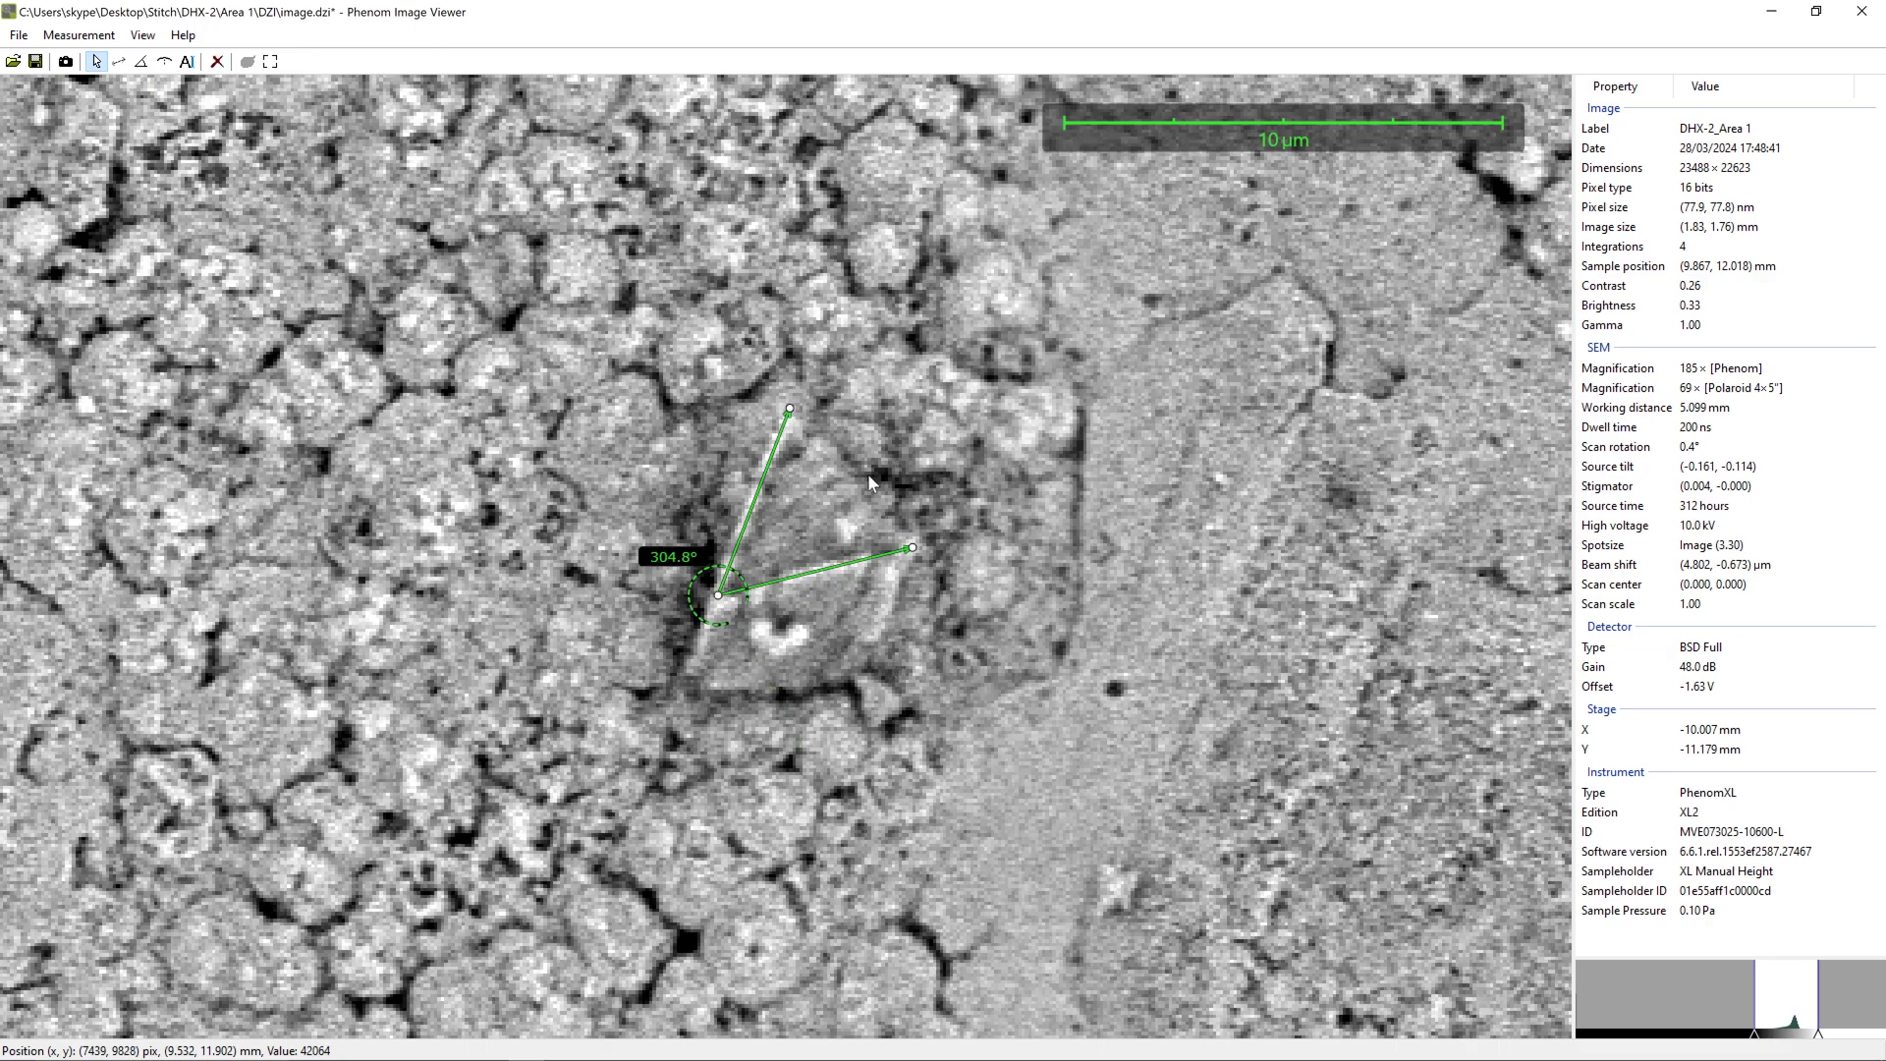
drag(909, 546, 702, 457)
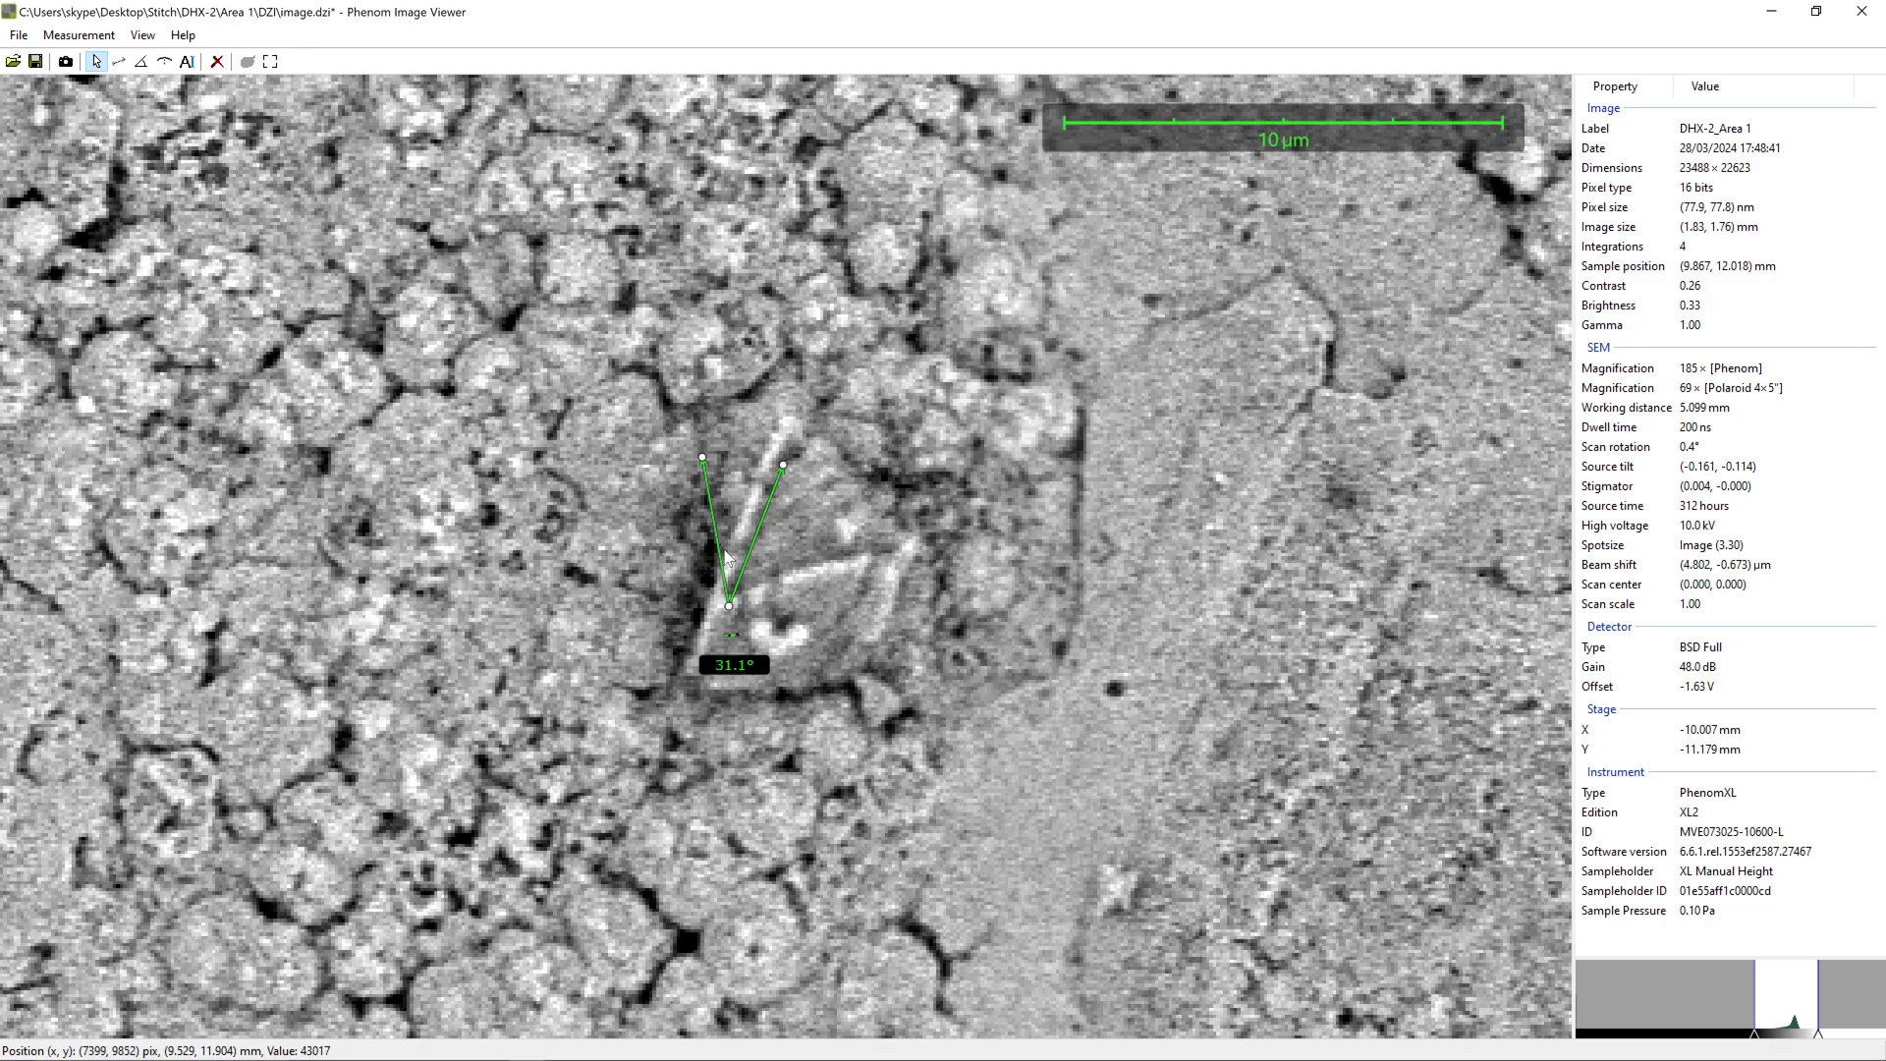
drag(729, 607, 715, 605)
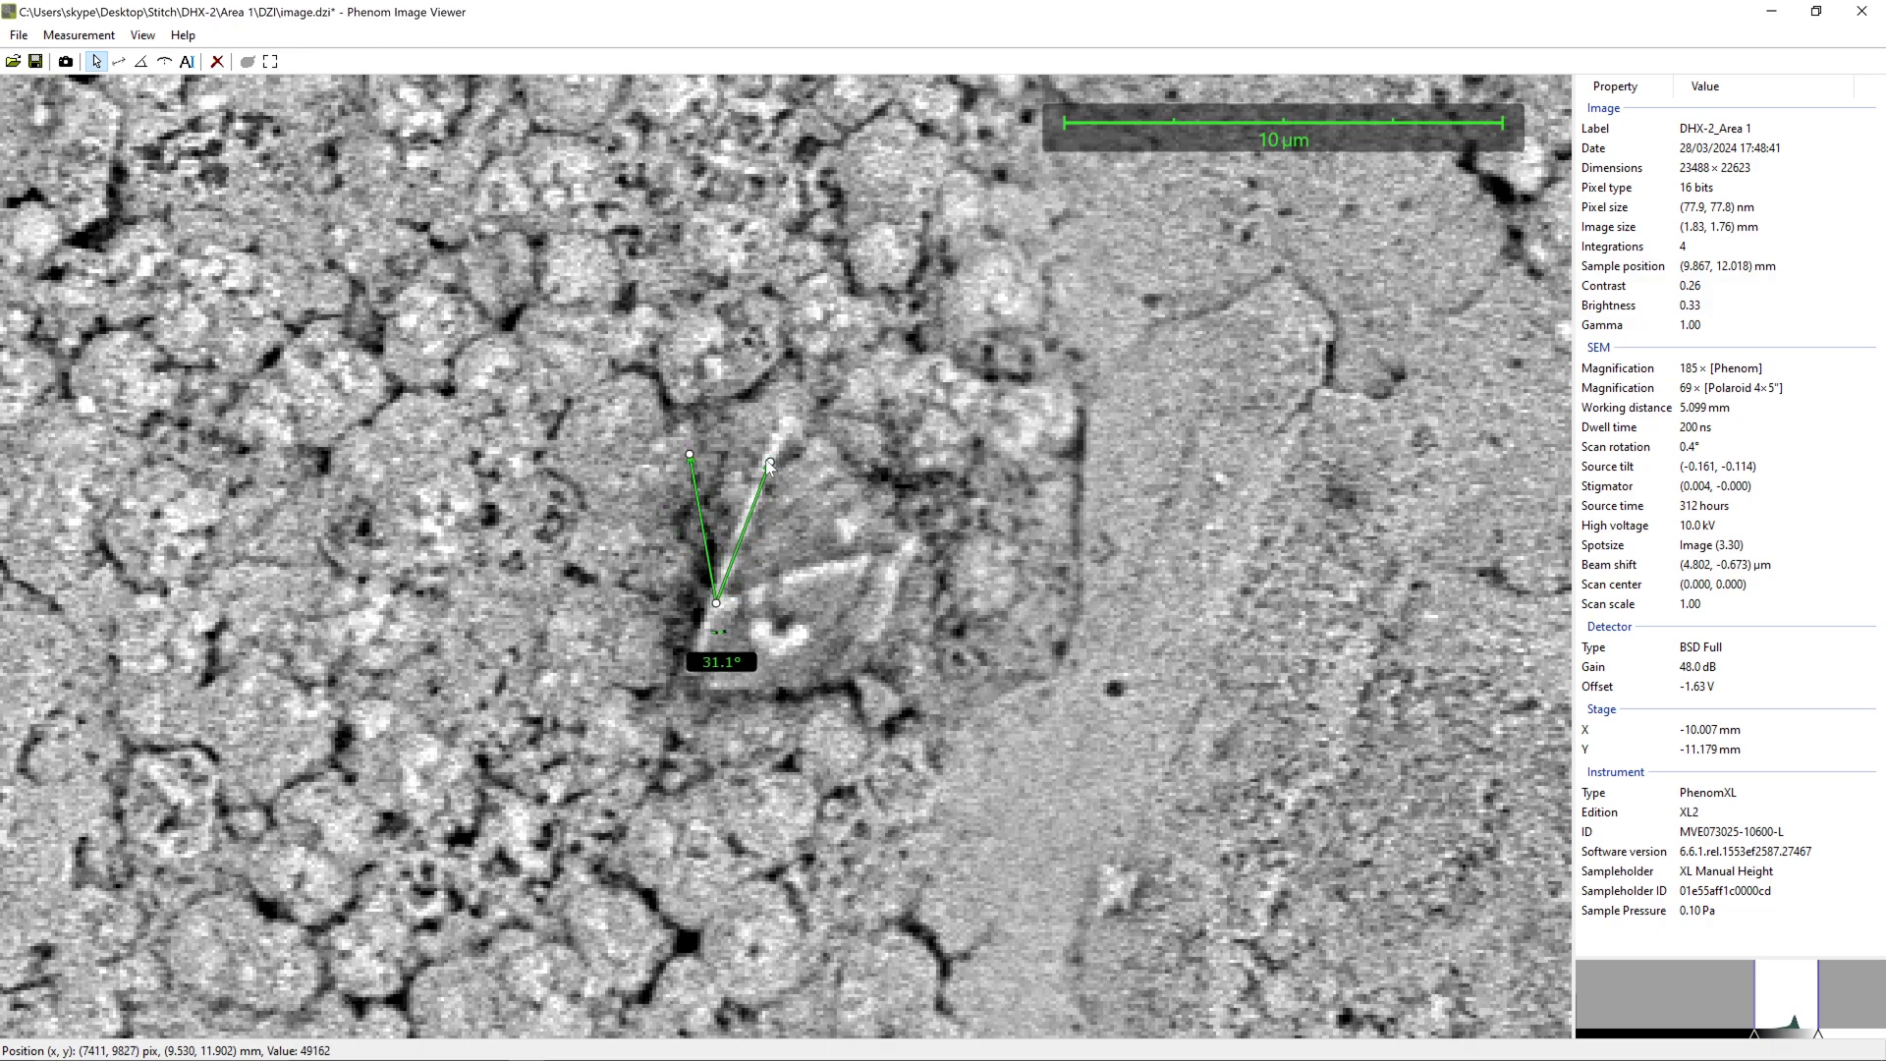
drag(769, 463, 906, 550)
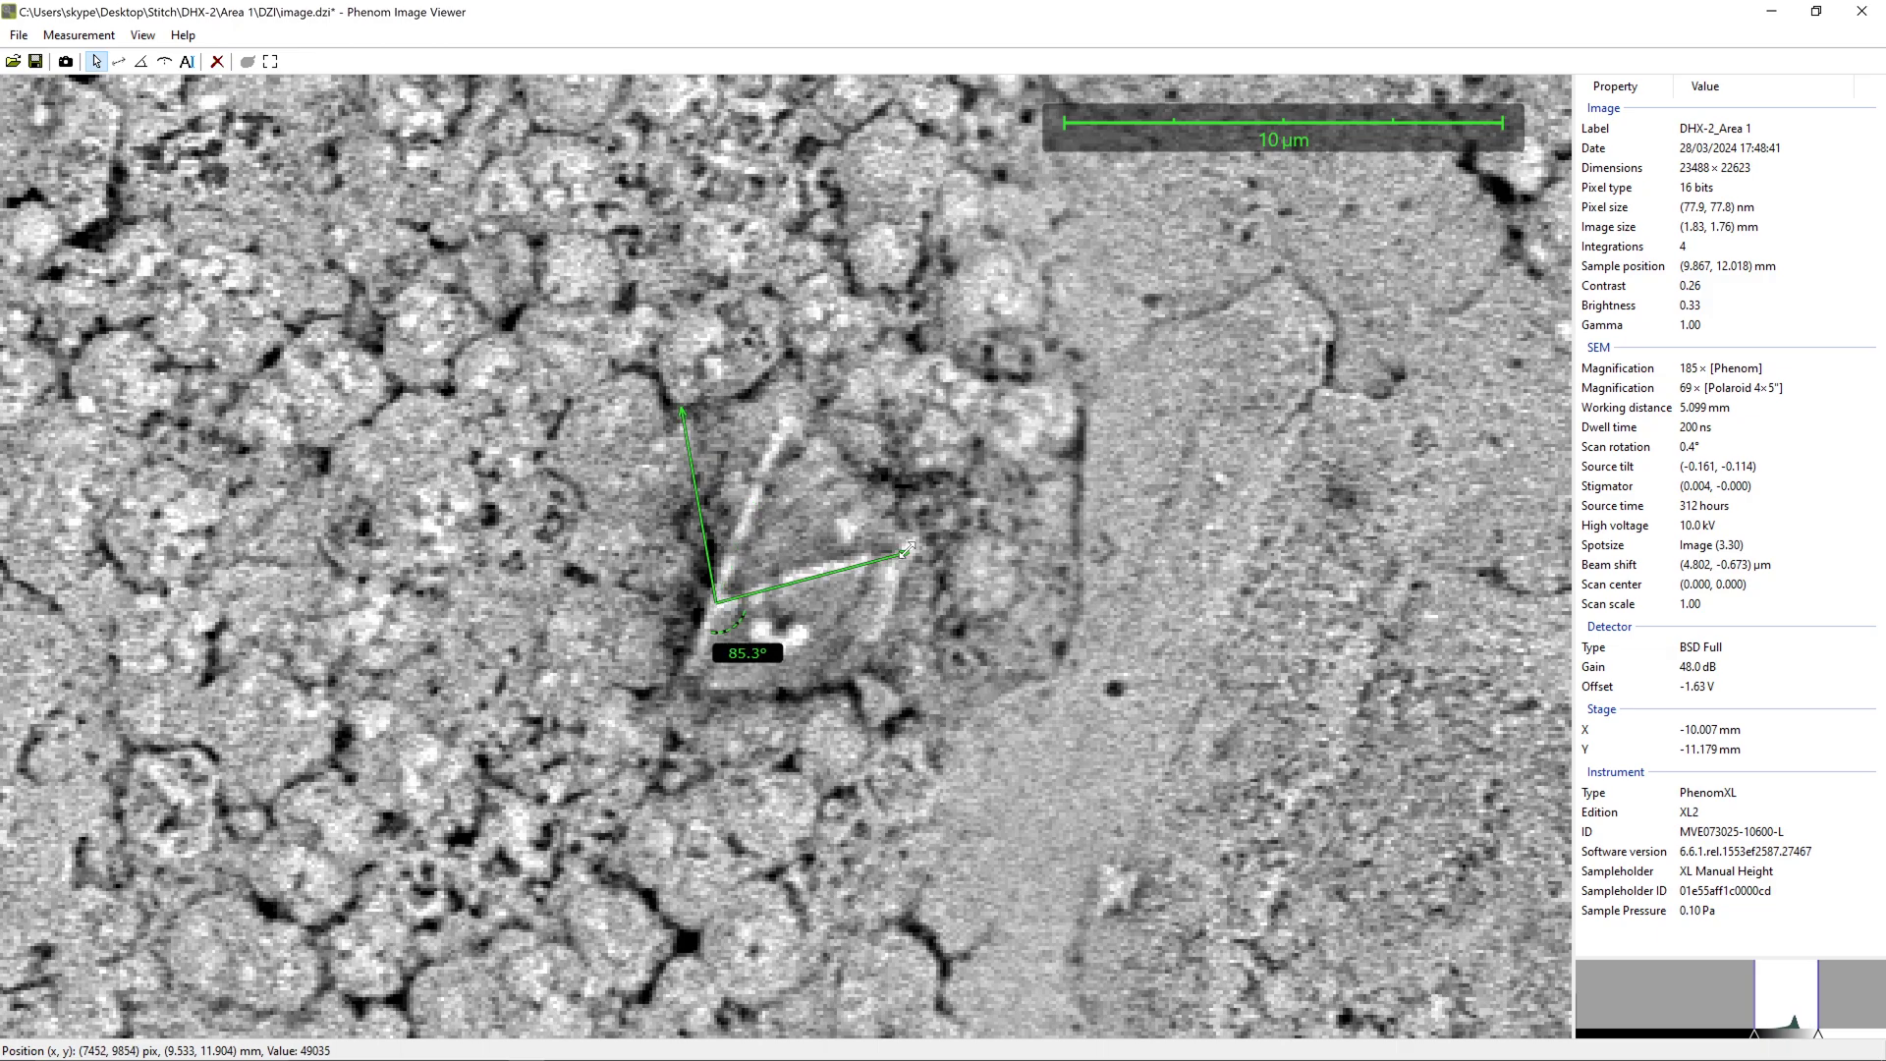
drag(683, 409, 788, 422)
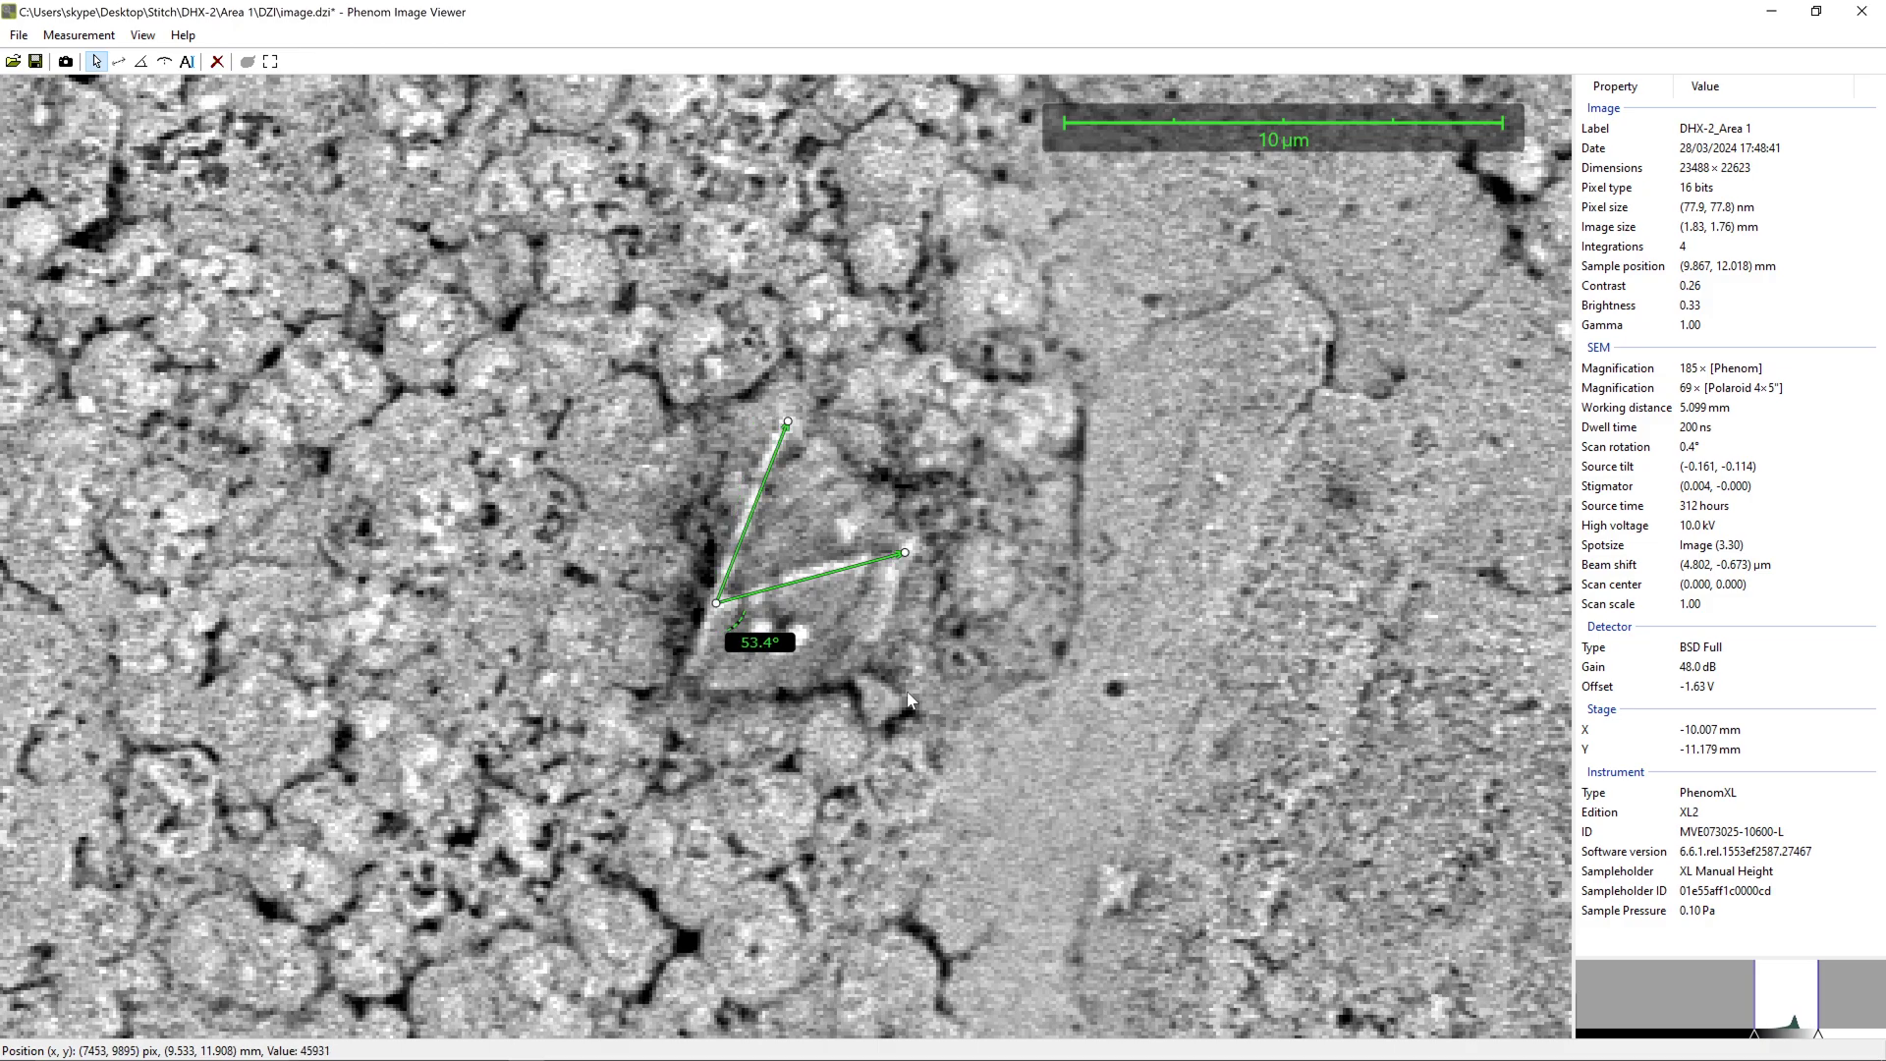
- Refine the angle measurement's vertex and both arm endpoints at higher magnification to align them with the triangular particle's bright ridges
scroll(907, 700, up, 2)
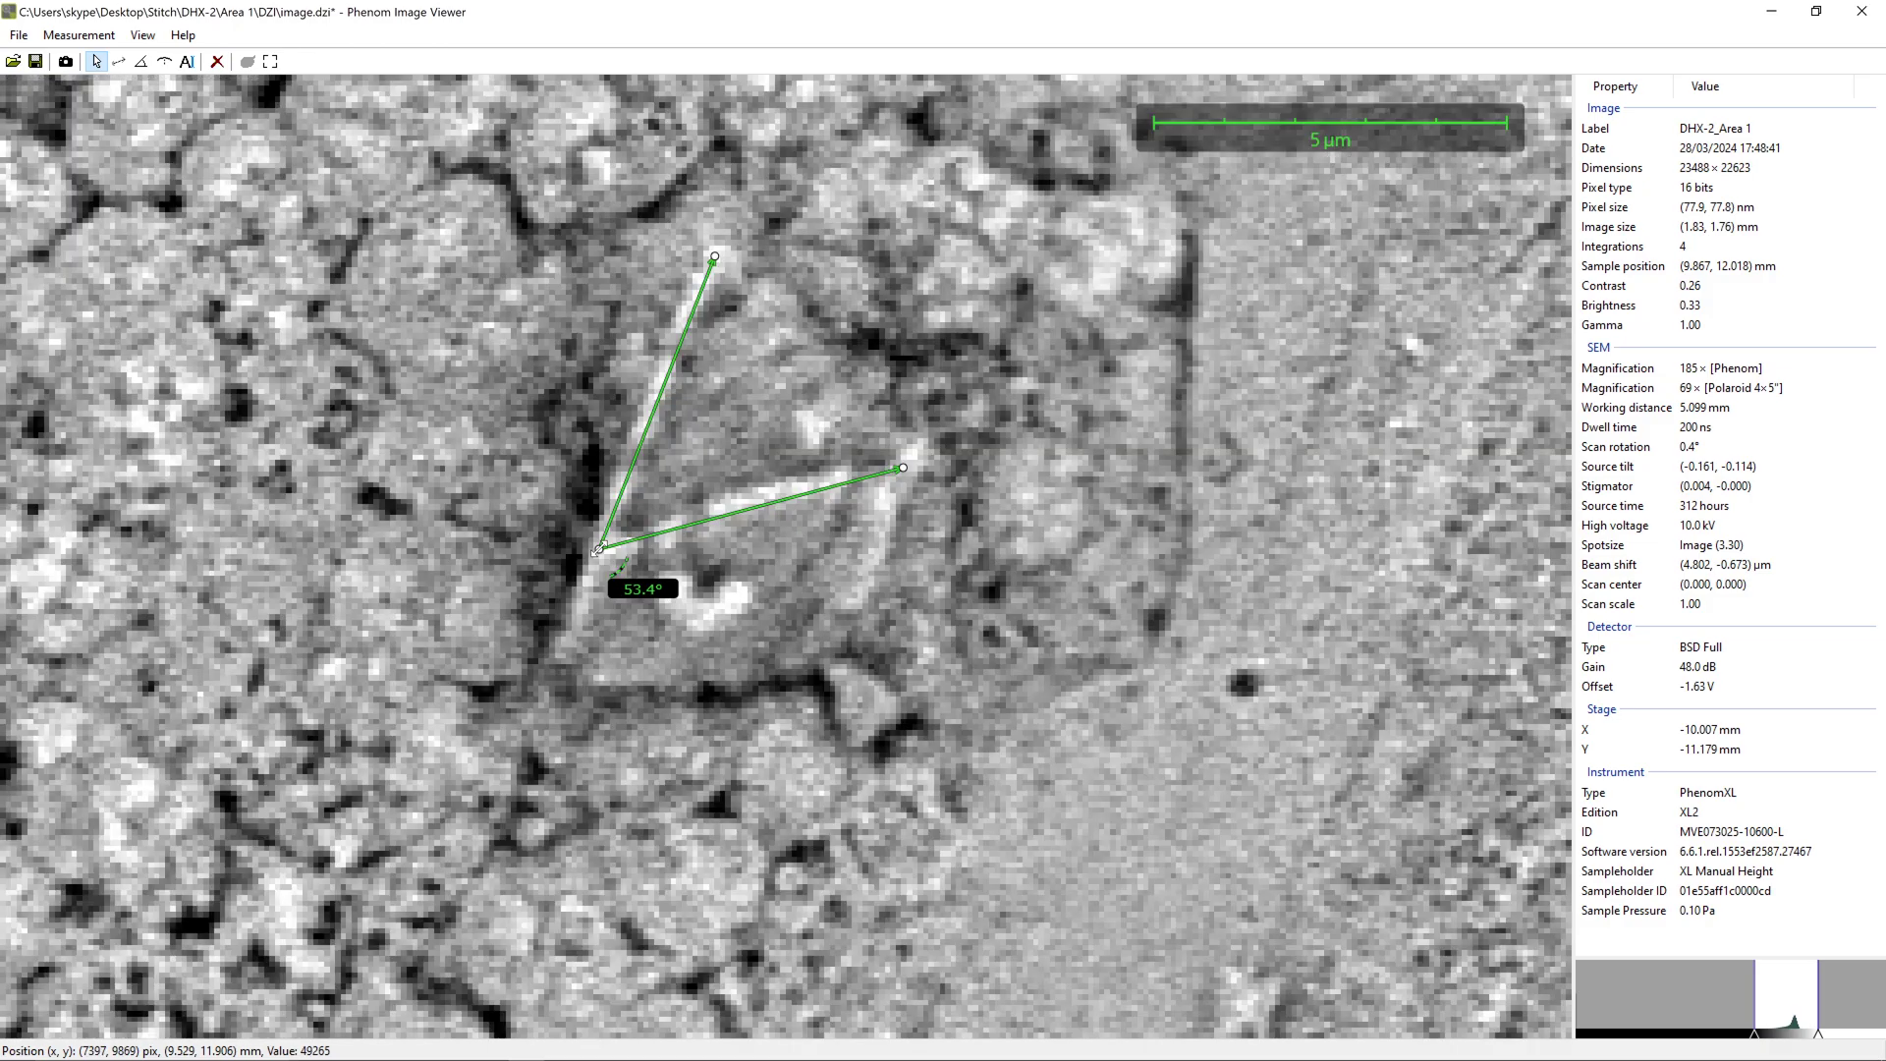
drag(597, 548, 594, 544)
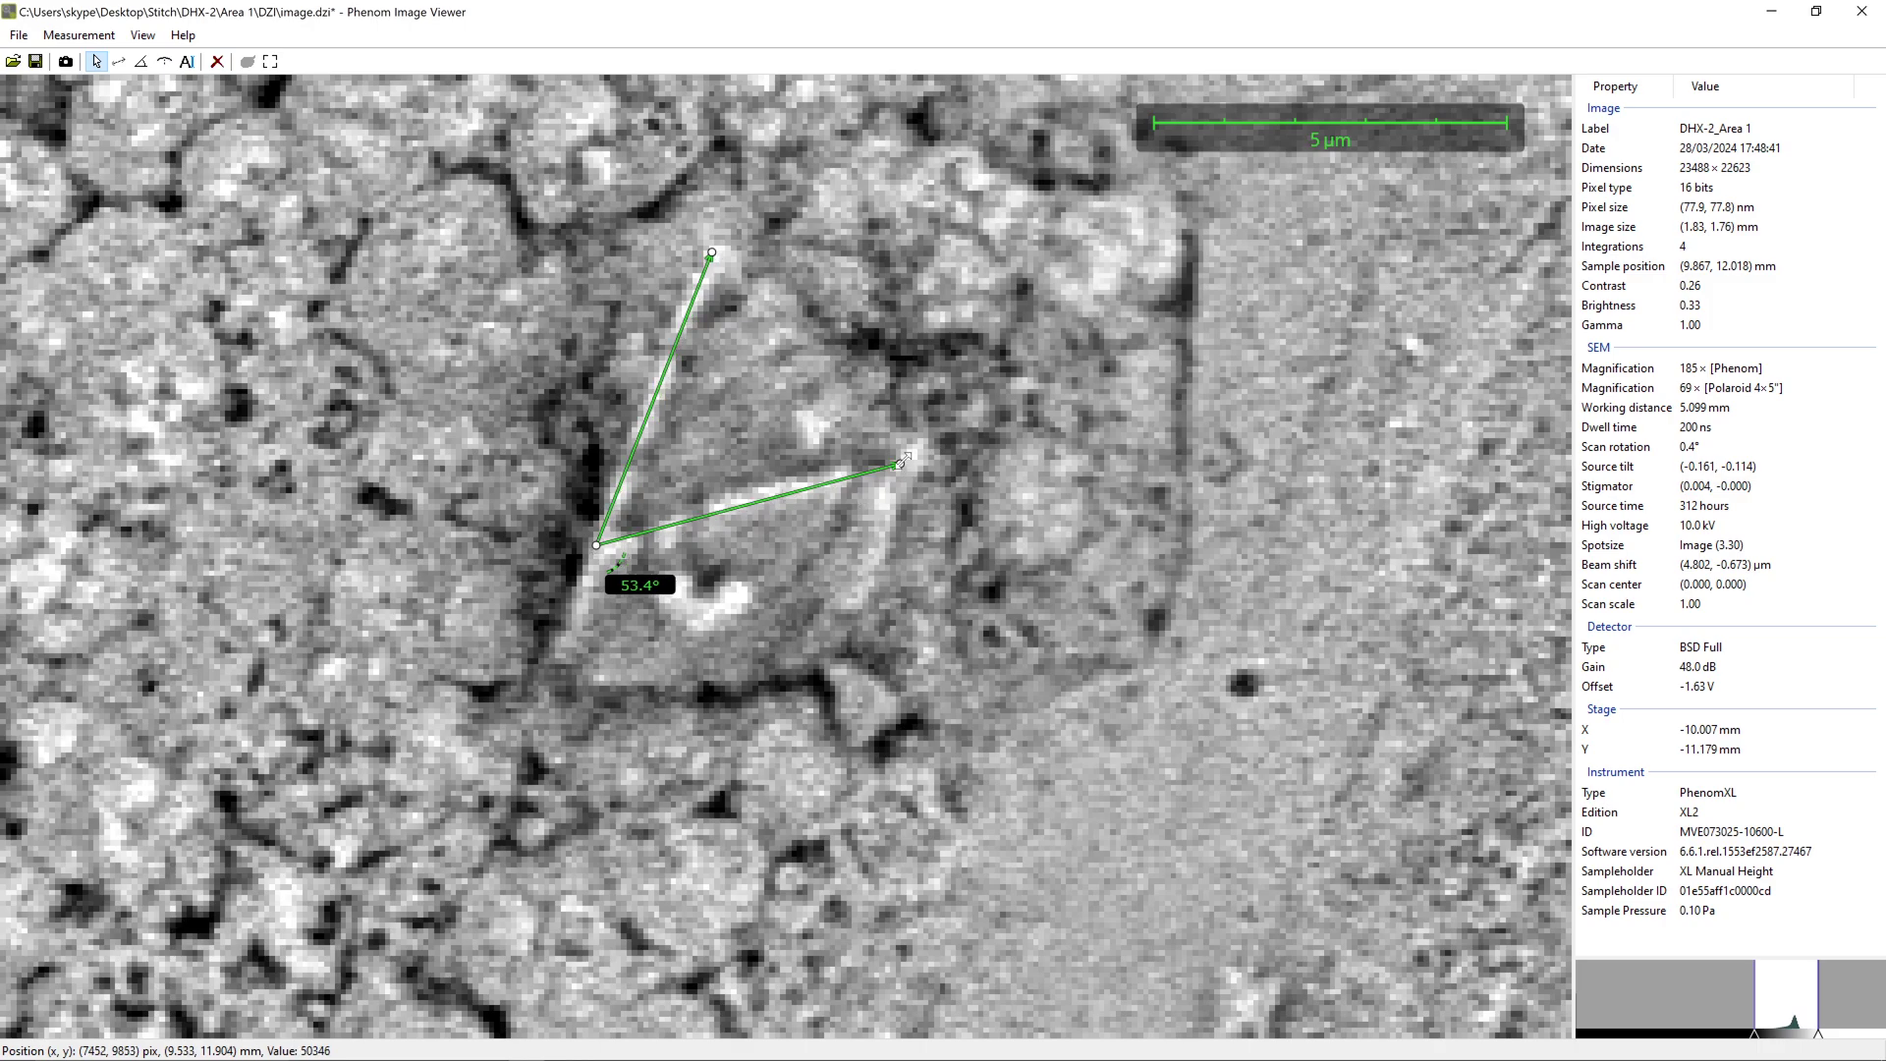
drag(893, 461, 898, 453)
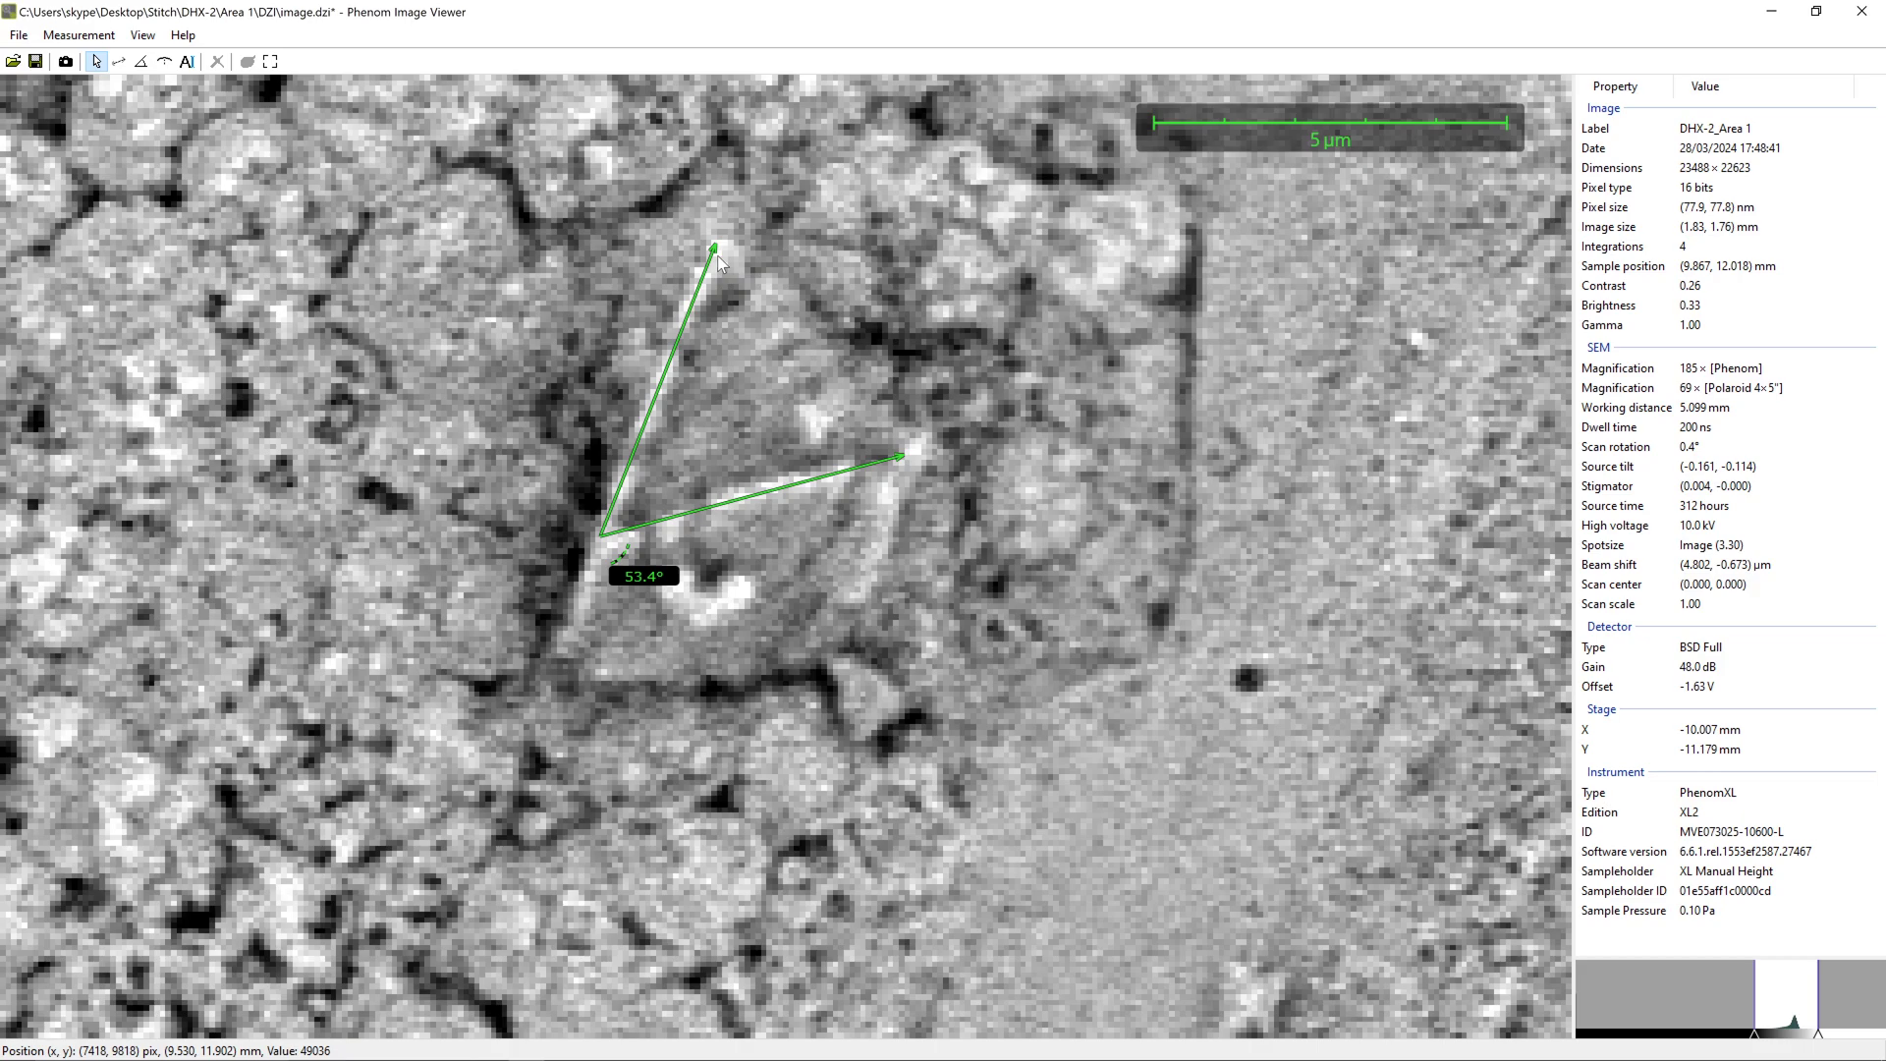
drag(717, 256, 721, 245)
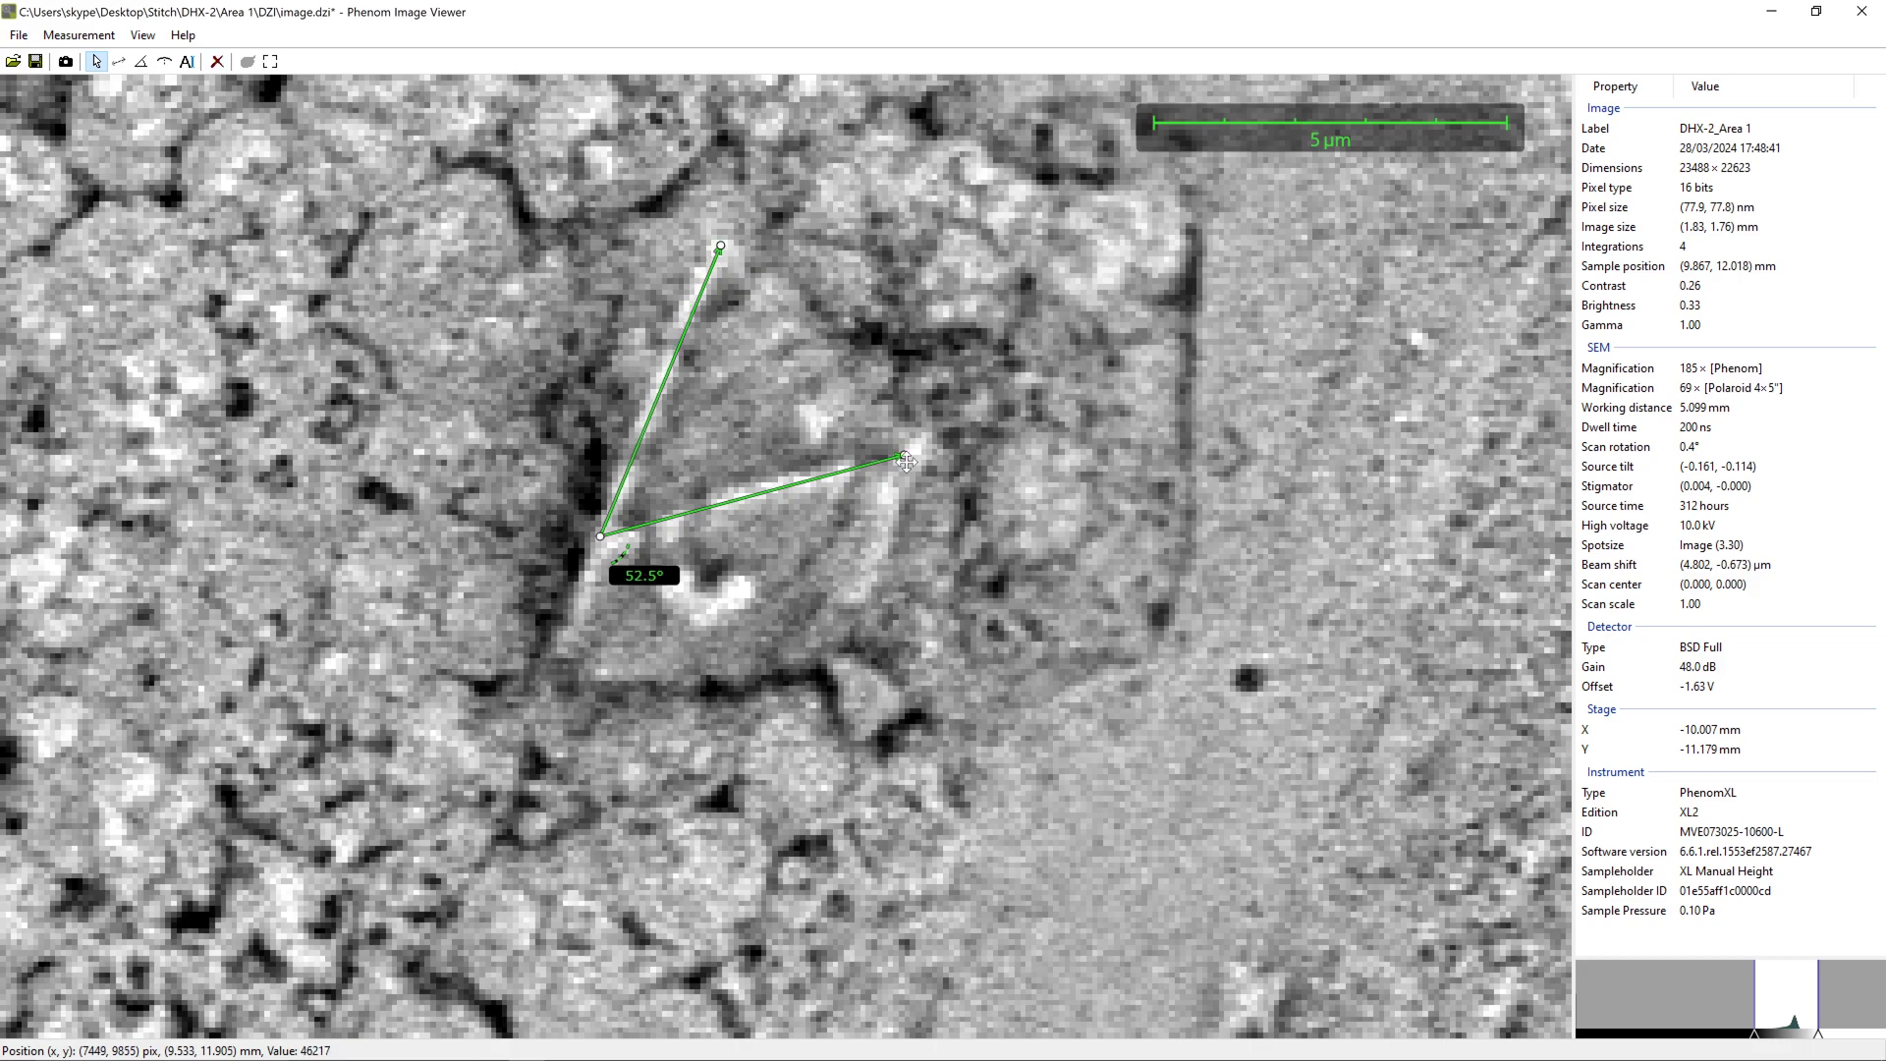
drag(905, 461, 920, 442)
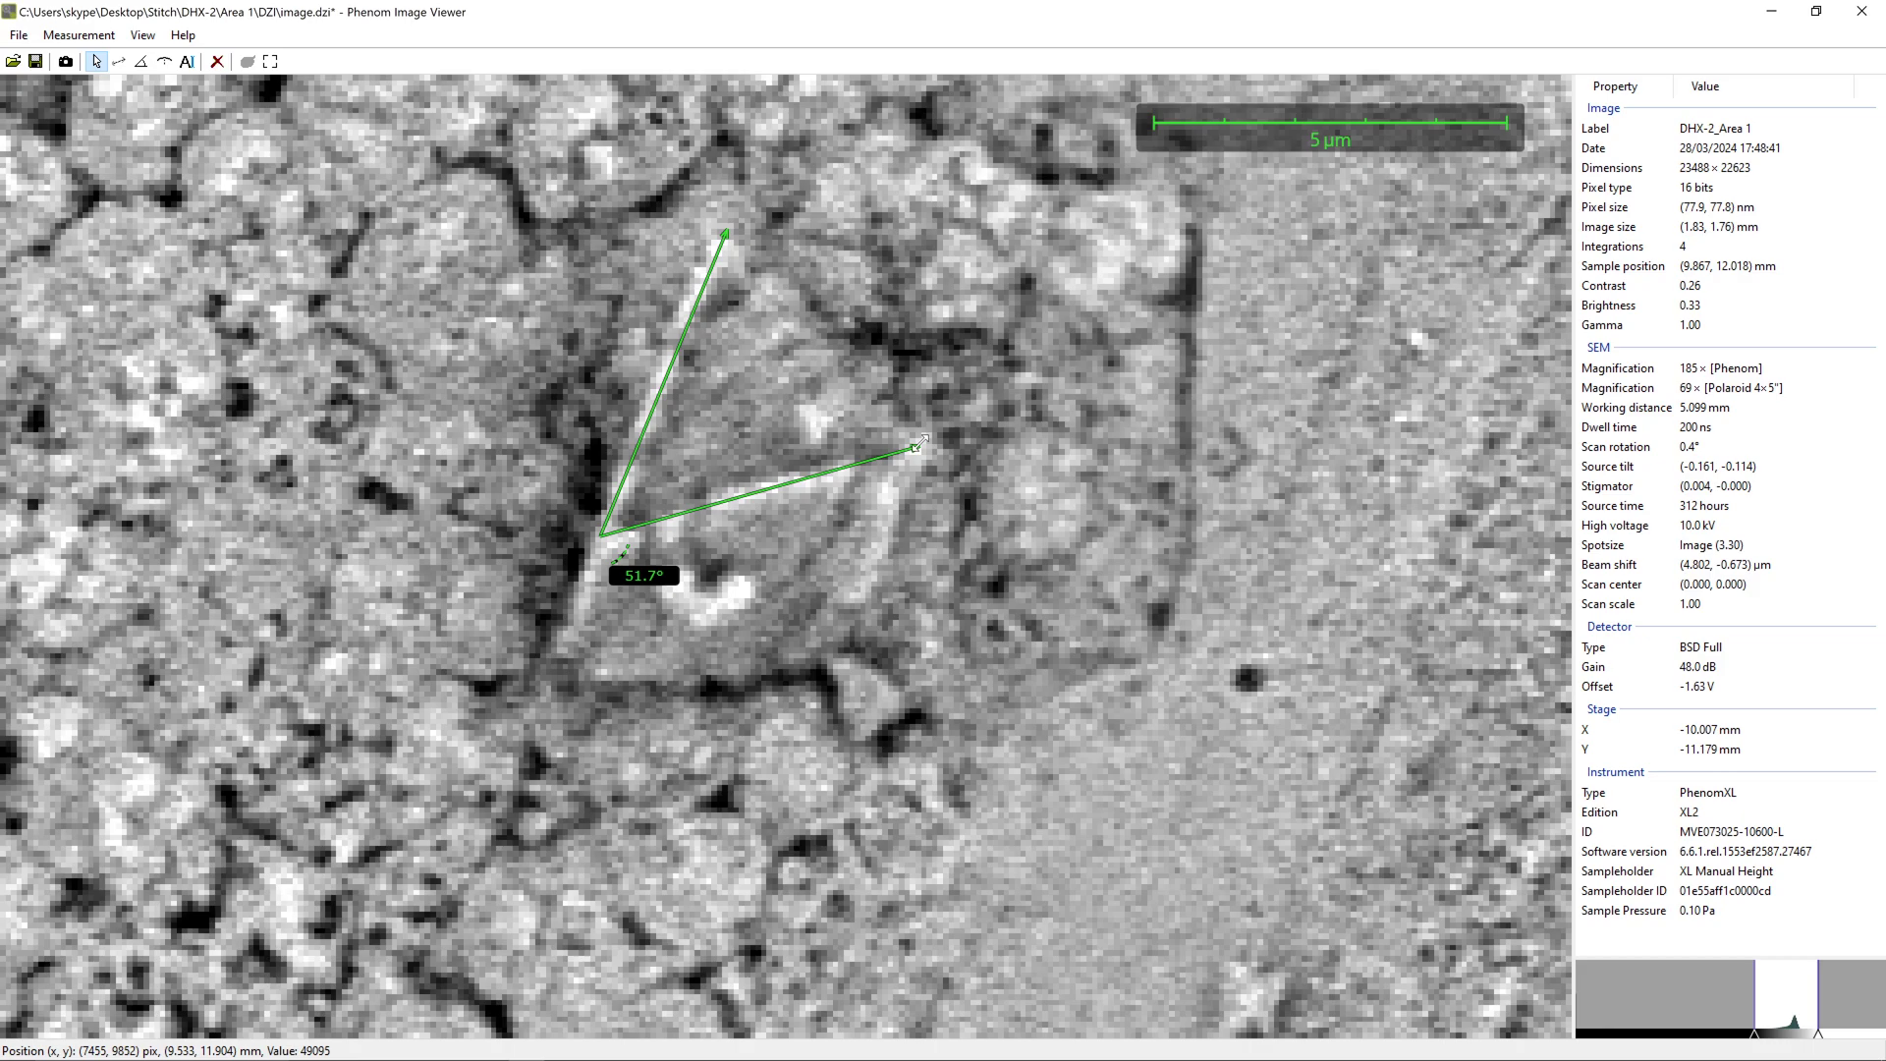
drag(920, 442, 919, 443)
drag(917, 445, 918, 447)
drag(726, 230, 724, 235)
scroll(939, 631, down, 3)
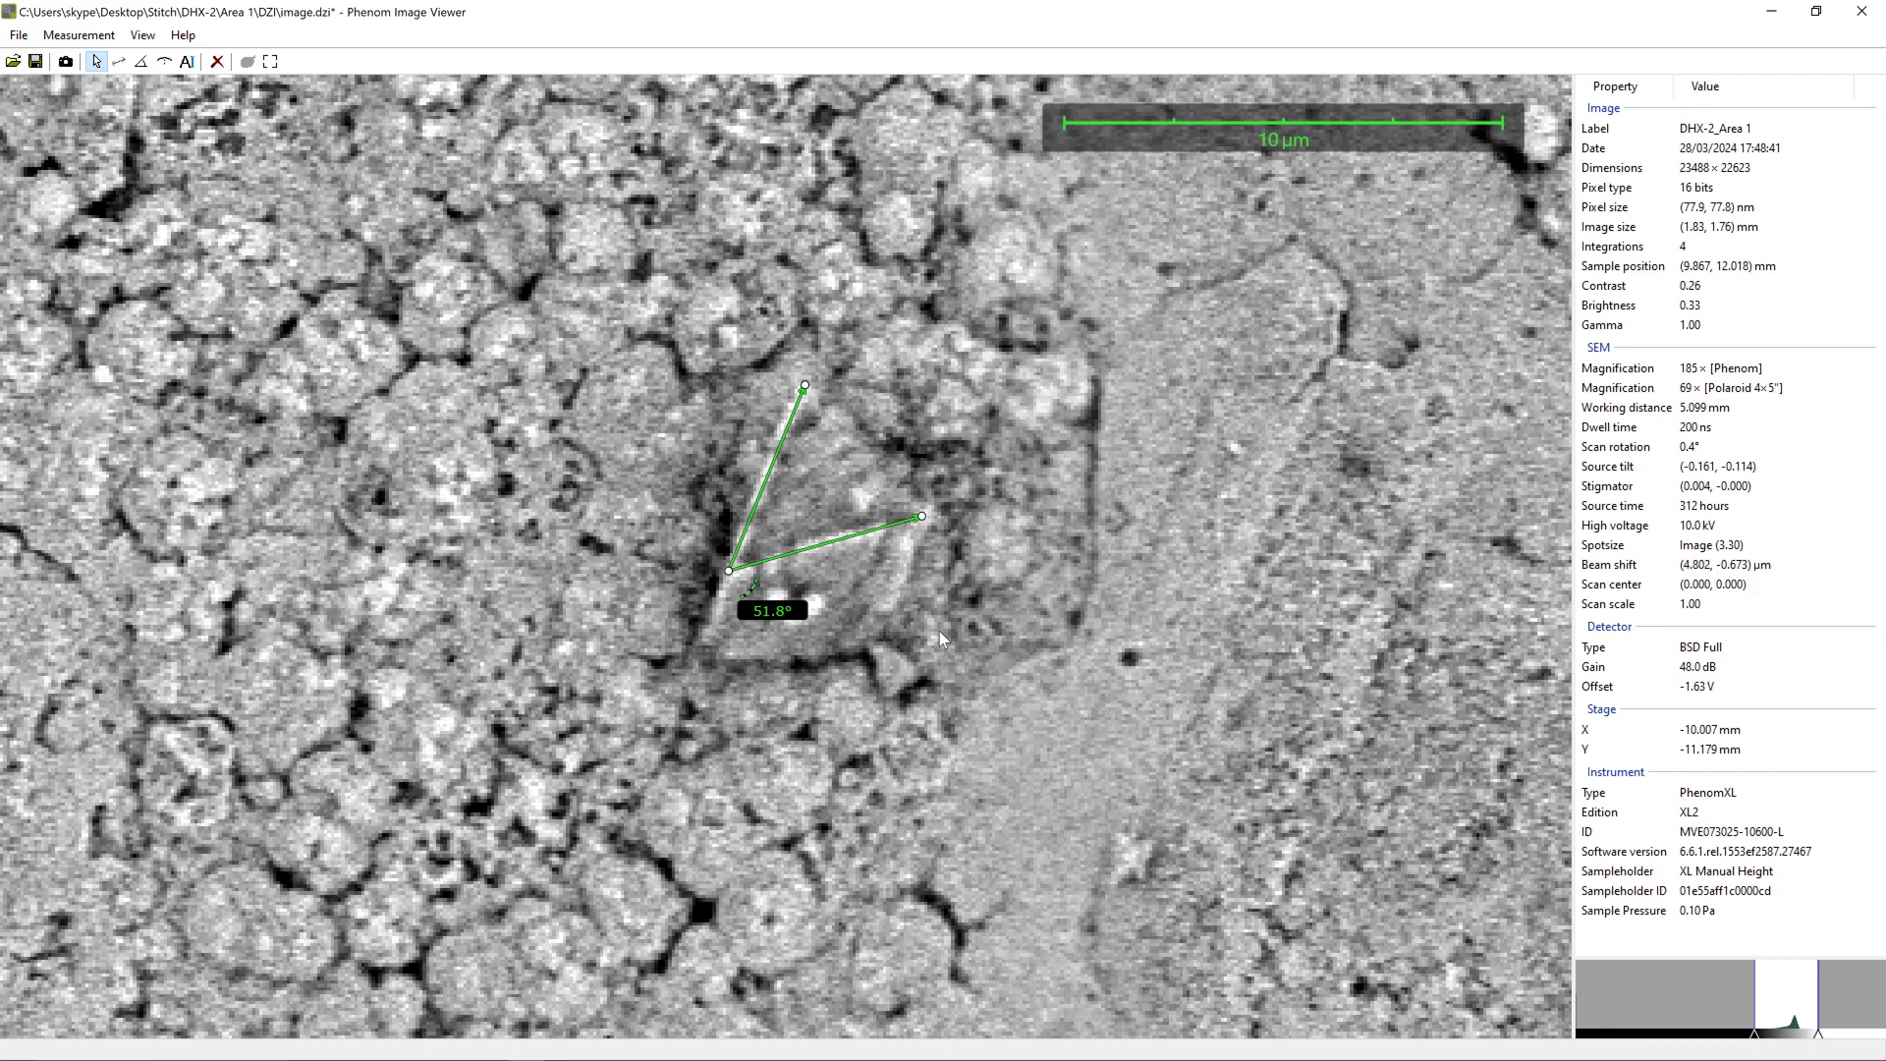
scroll(941, 632, up, 4)
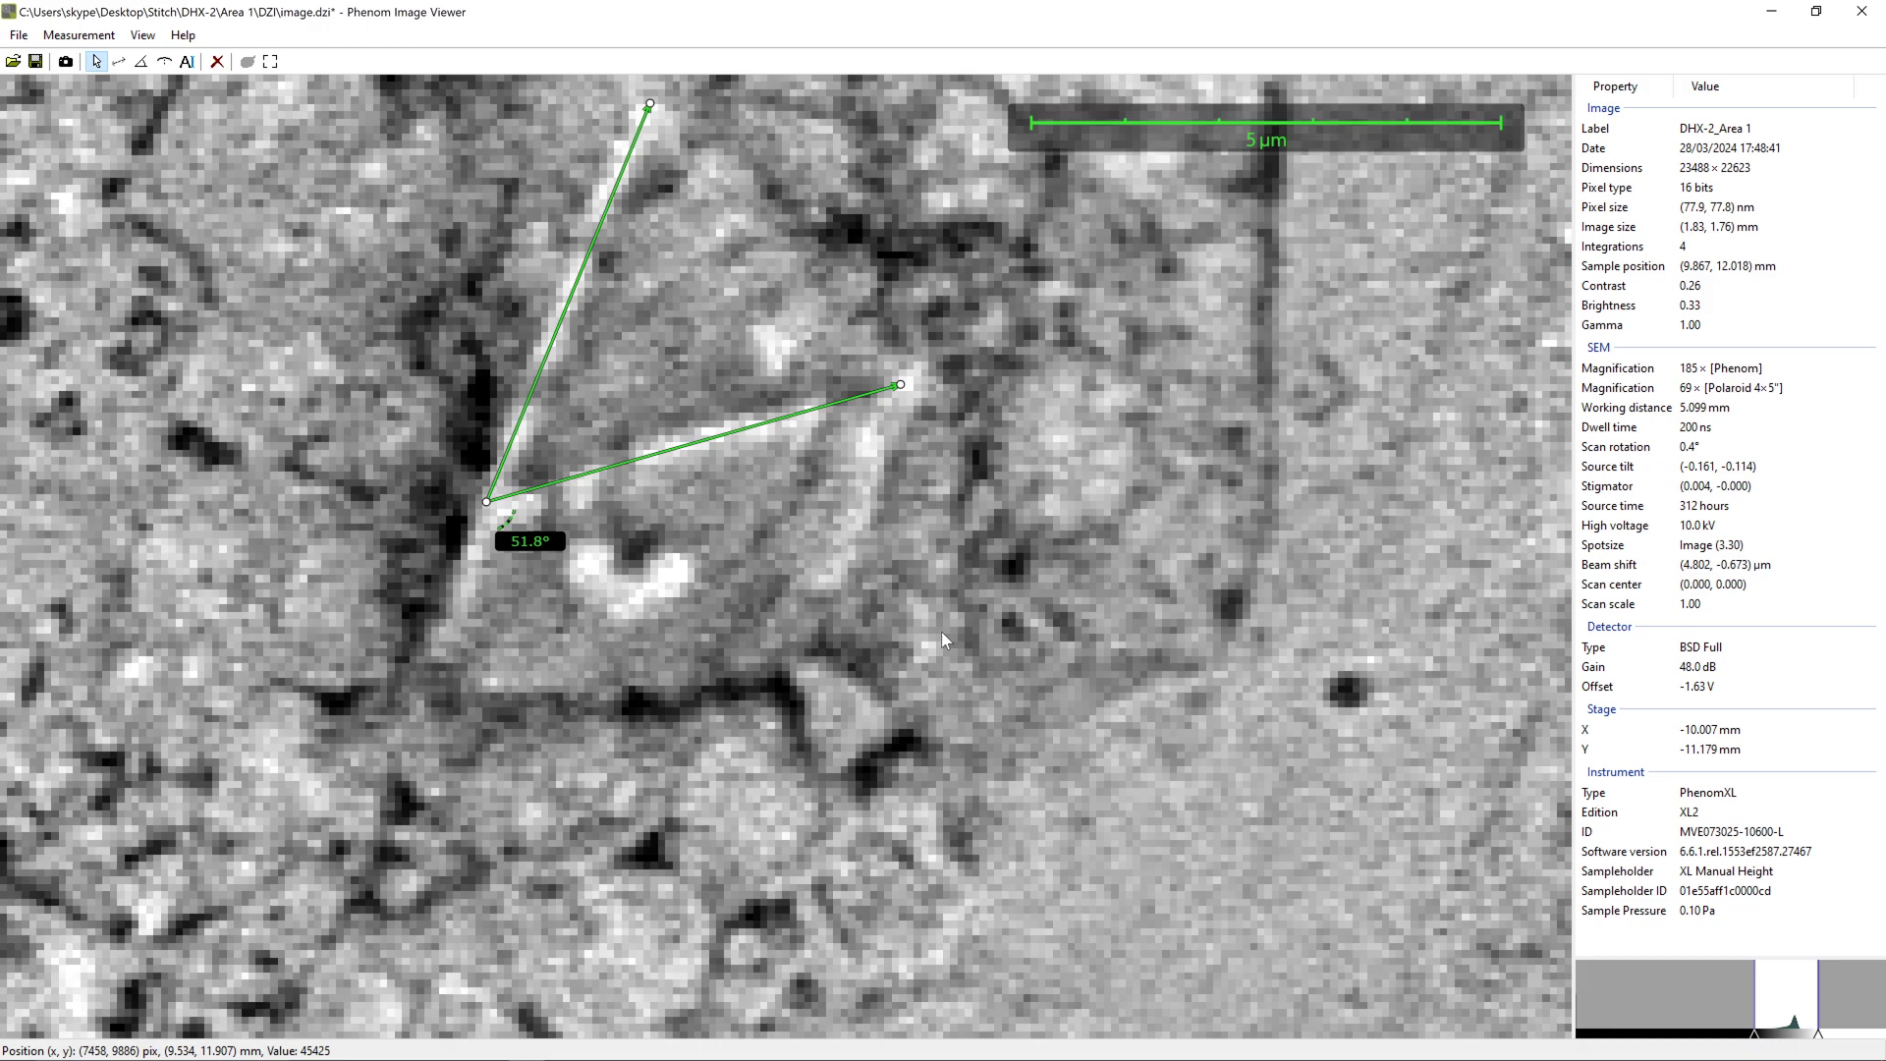
- Examine the surroundings of the measured particle at lower magnification, including the round particle clusters and the particles with bright deposits
scroll(967, 668, down, 3)
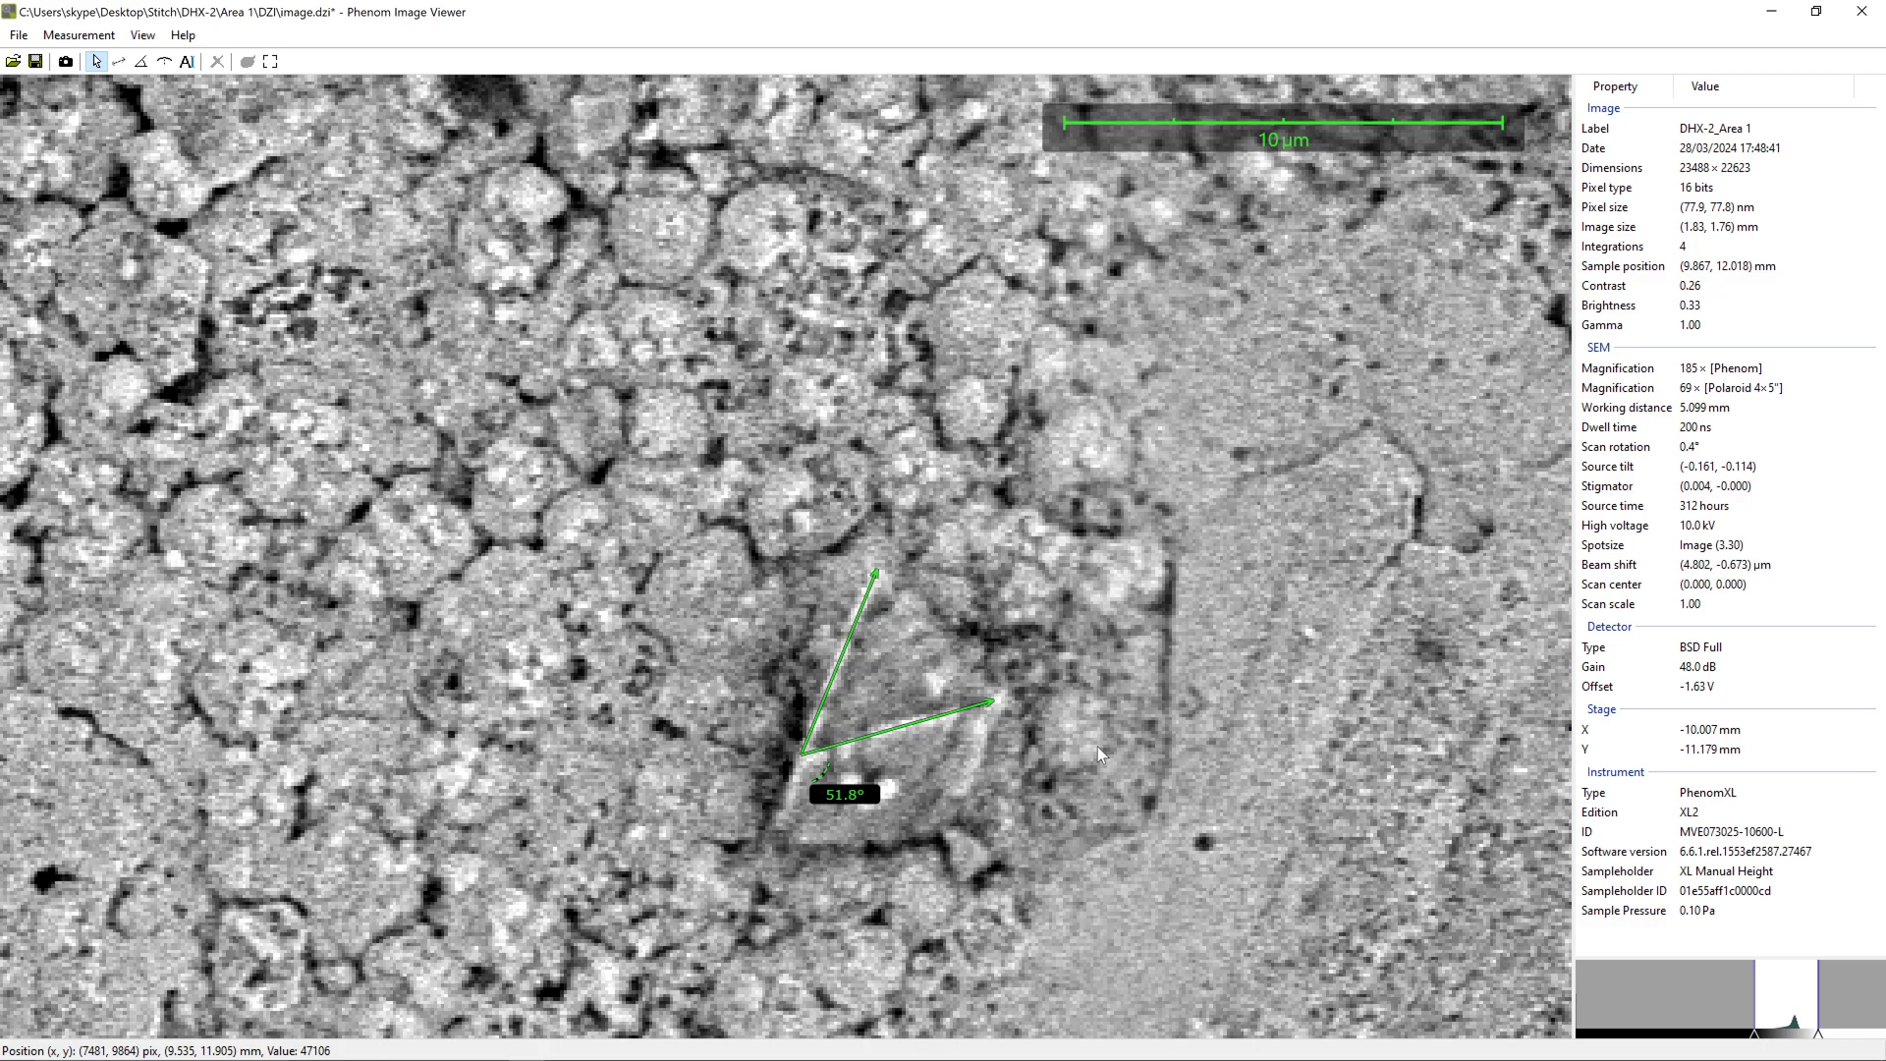
scroll(1030, 682, down, 3)
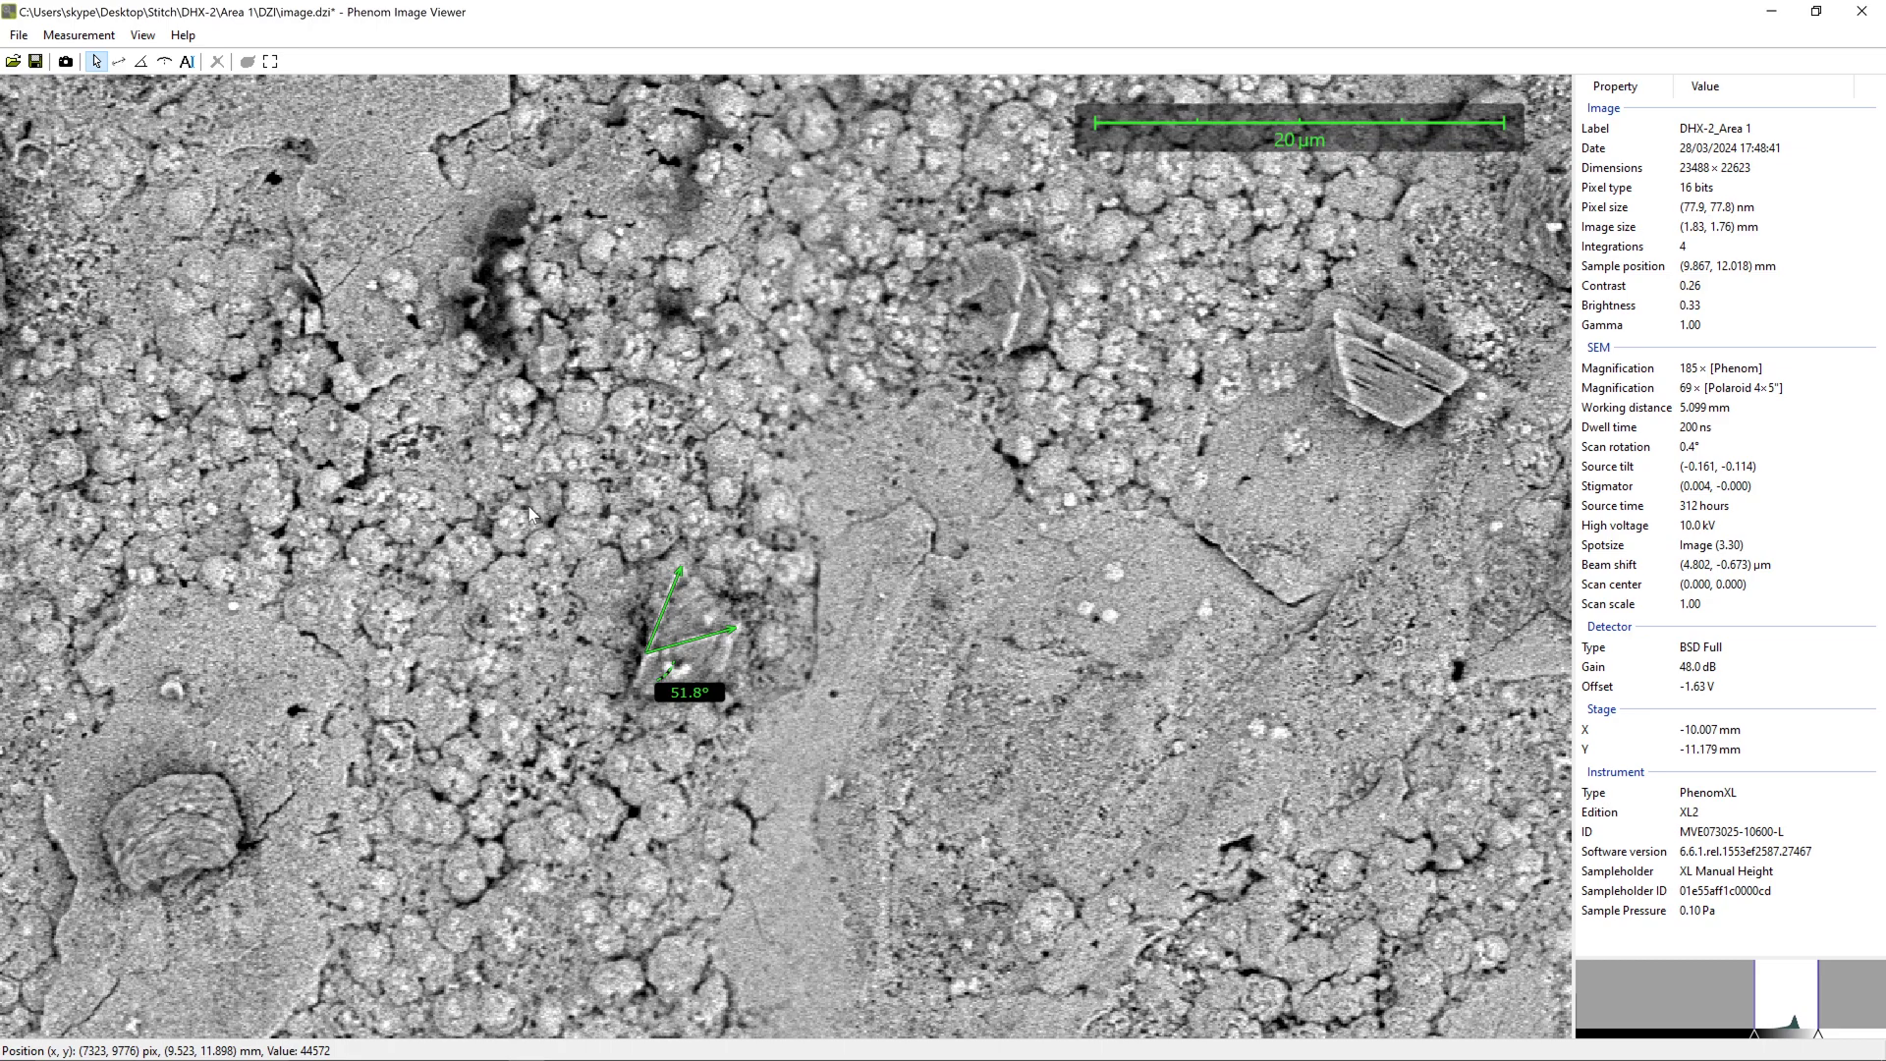
scroll(531, 512, down, 2)
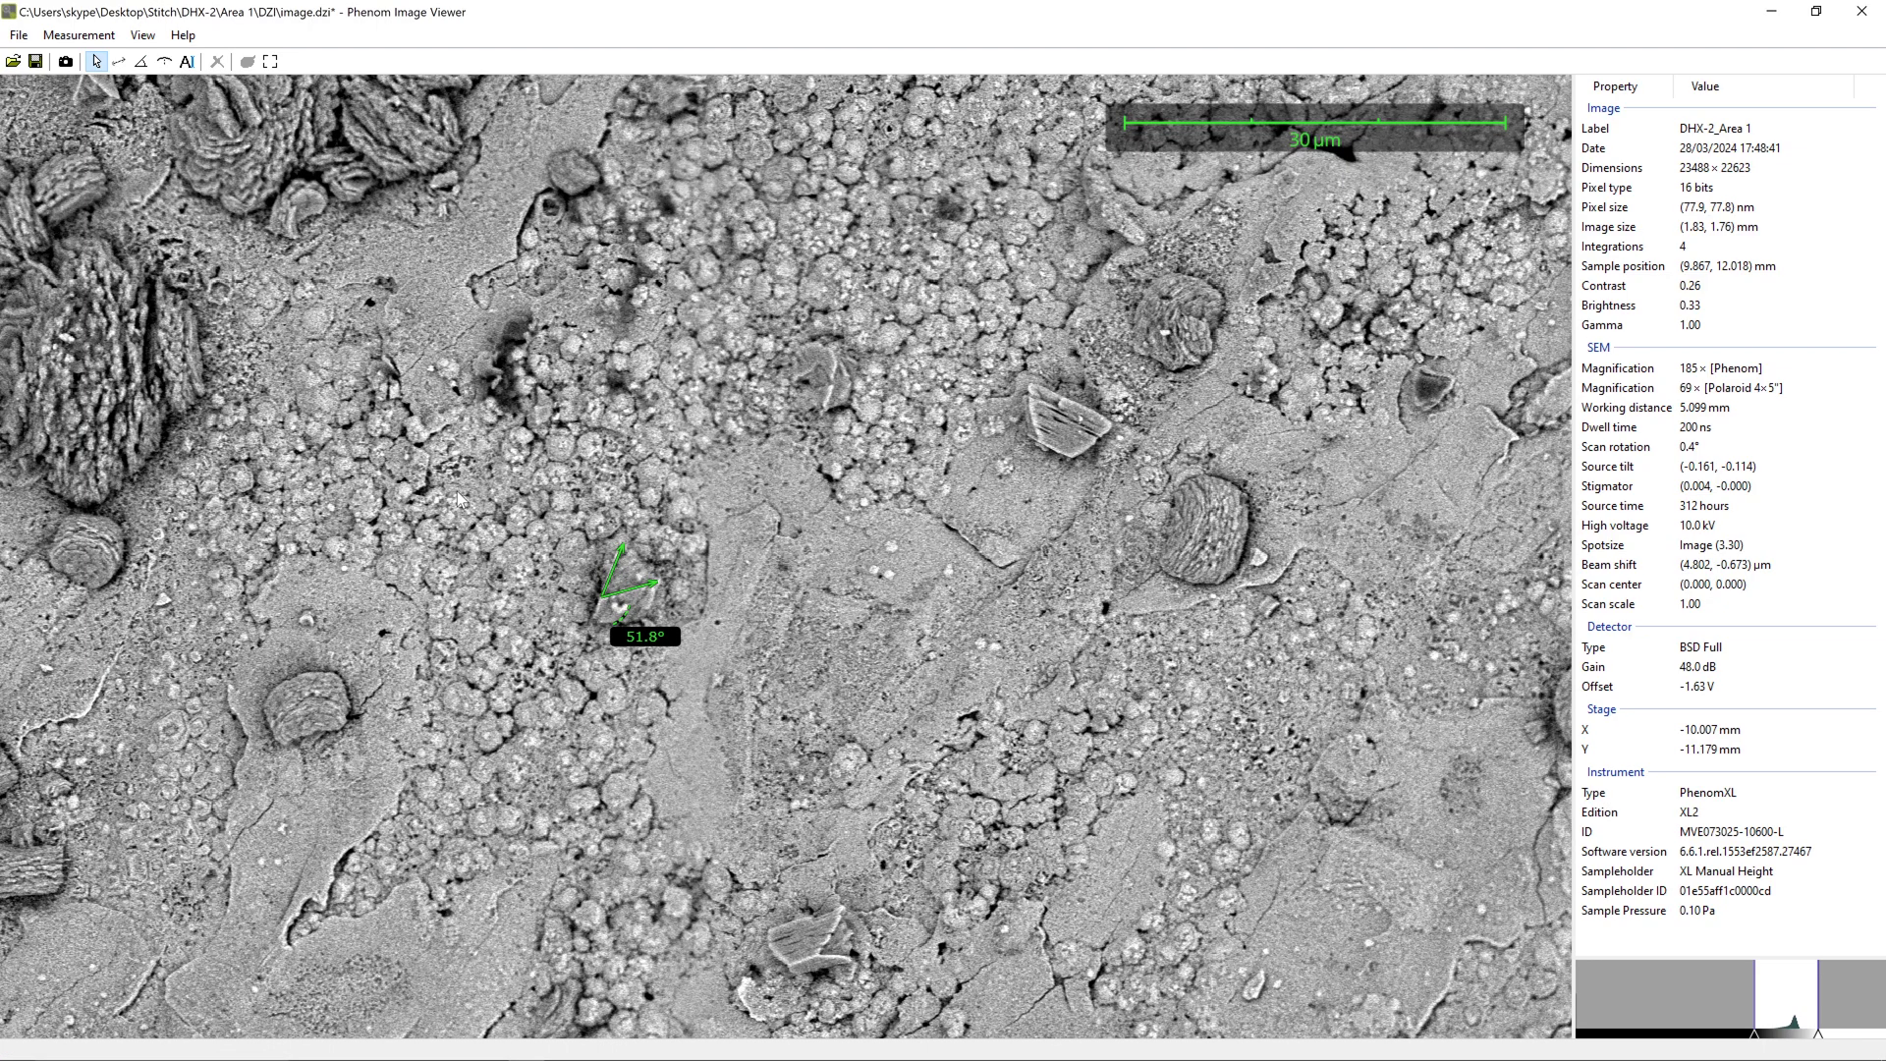
scroll(457, 491, down, 2)
drag(214, 450, 490, 601)
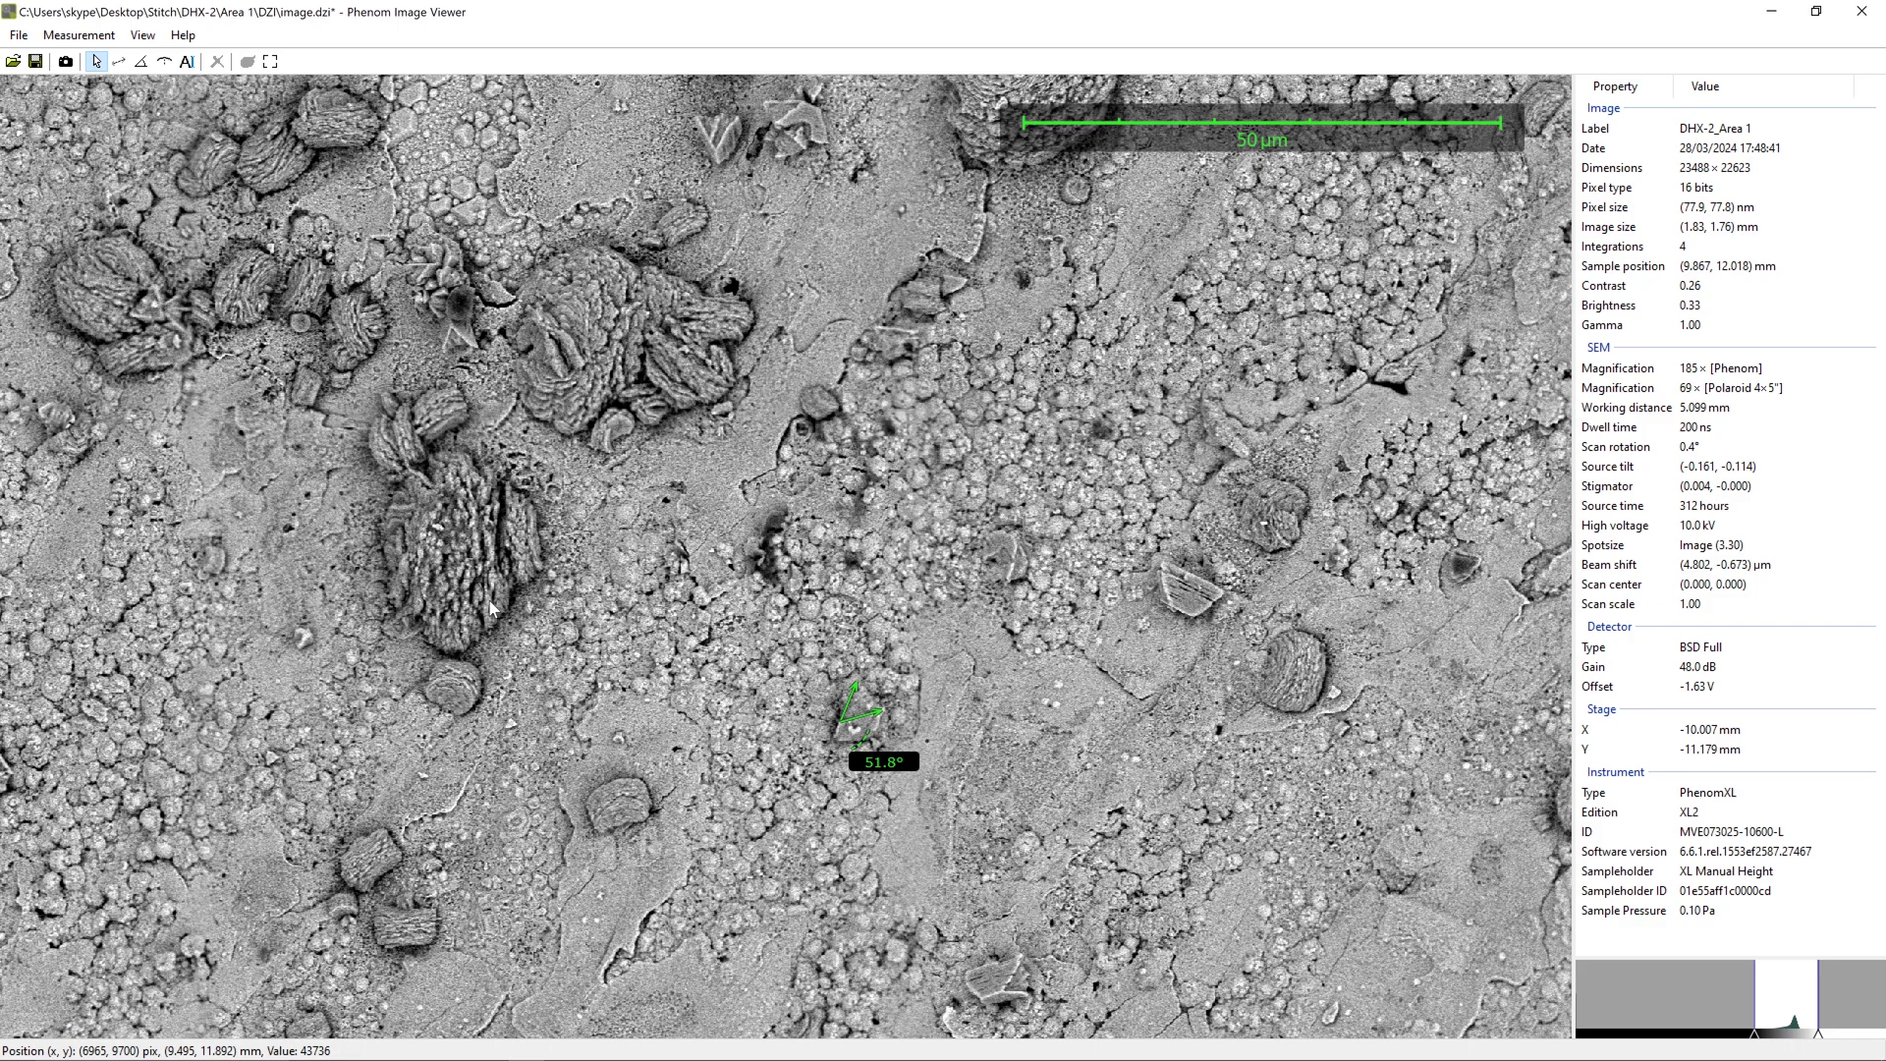
drag(563, 314, 1153, 819)
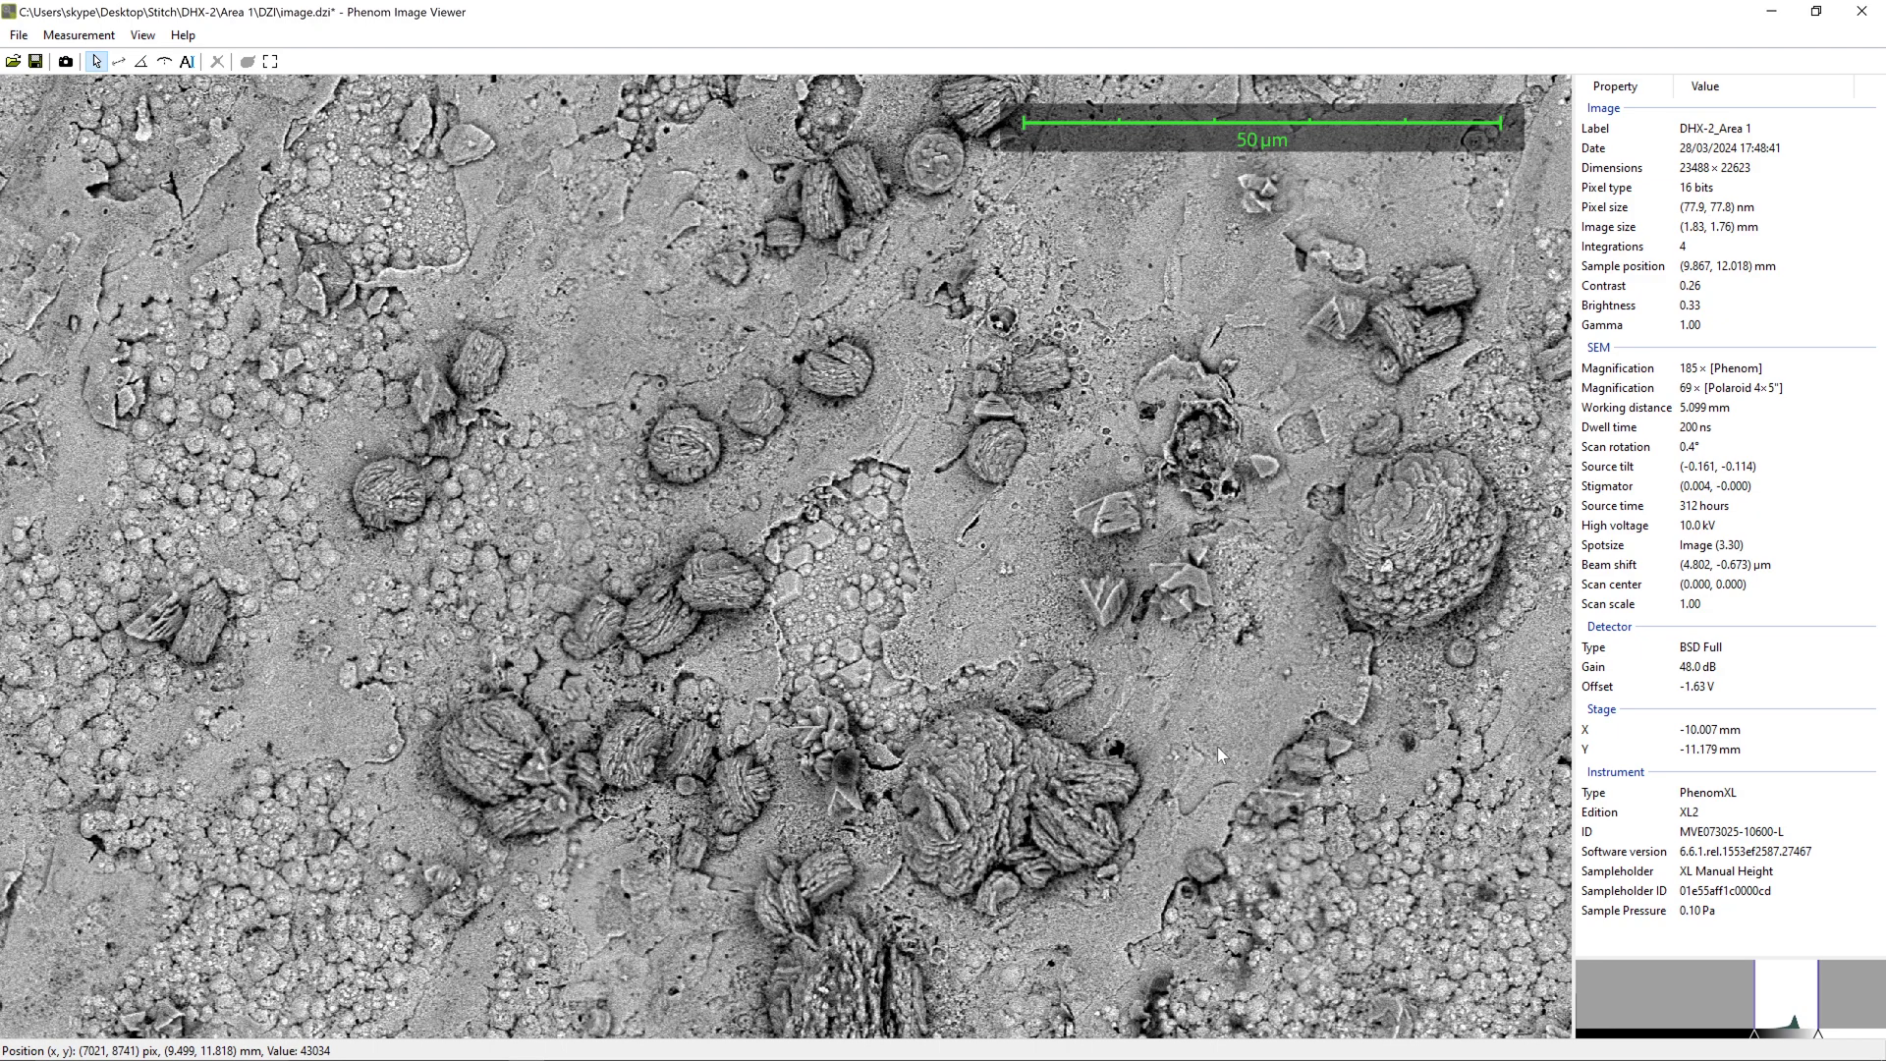
drag(102, 760, 506, 1053)
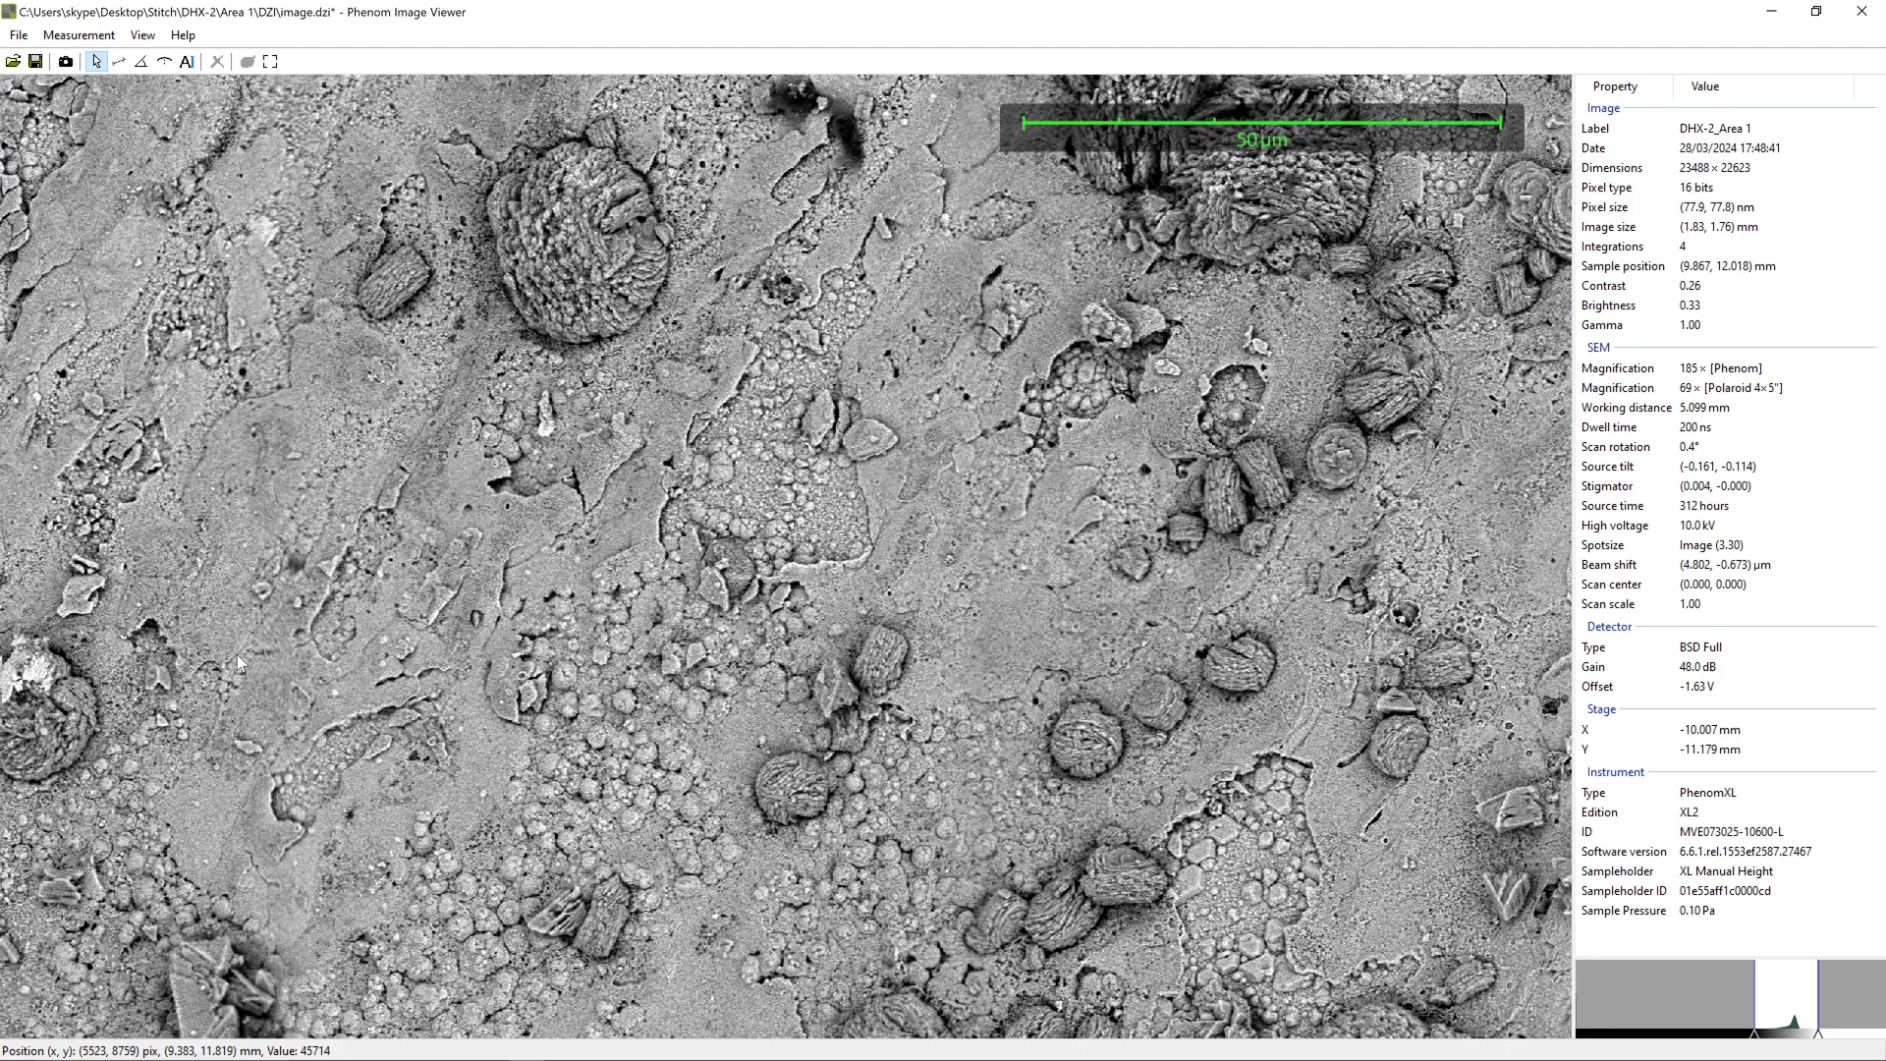
drag(238, 654, 1018, 464)
scroll(520, 652, down, 6)
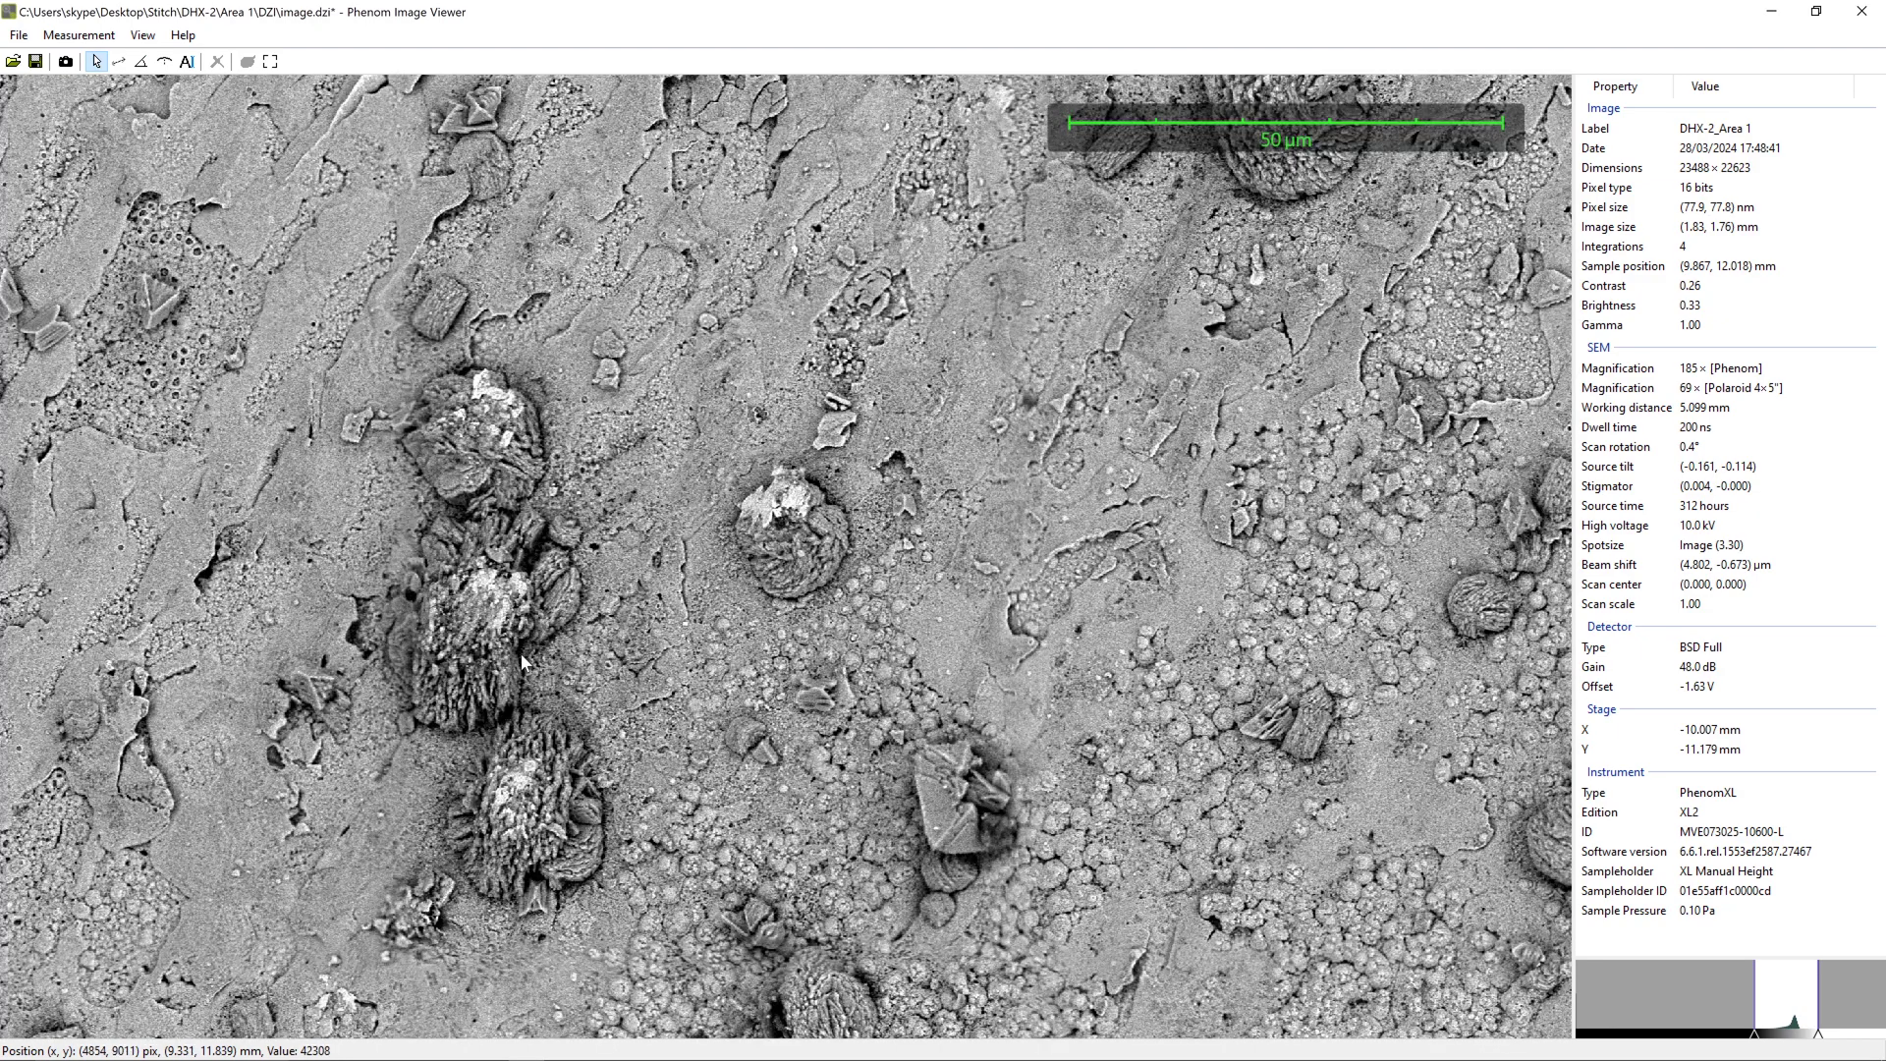
- Examine the distribution of particles and cracks across the stitched area, out to the full image
scroll(521, 653, down, 5)
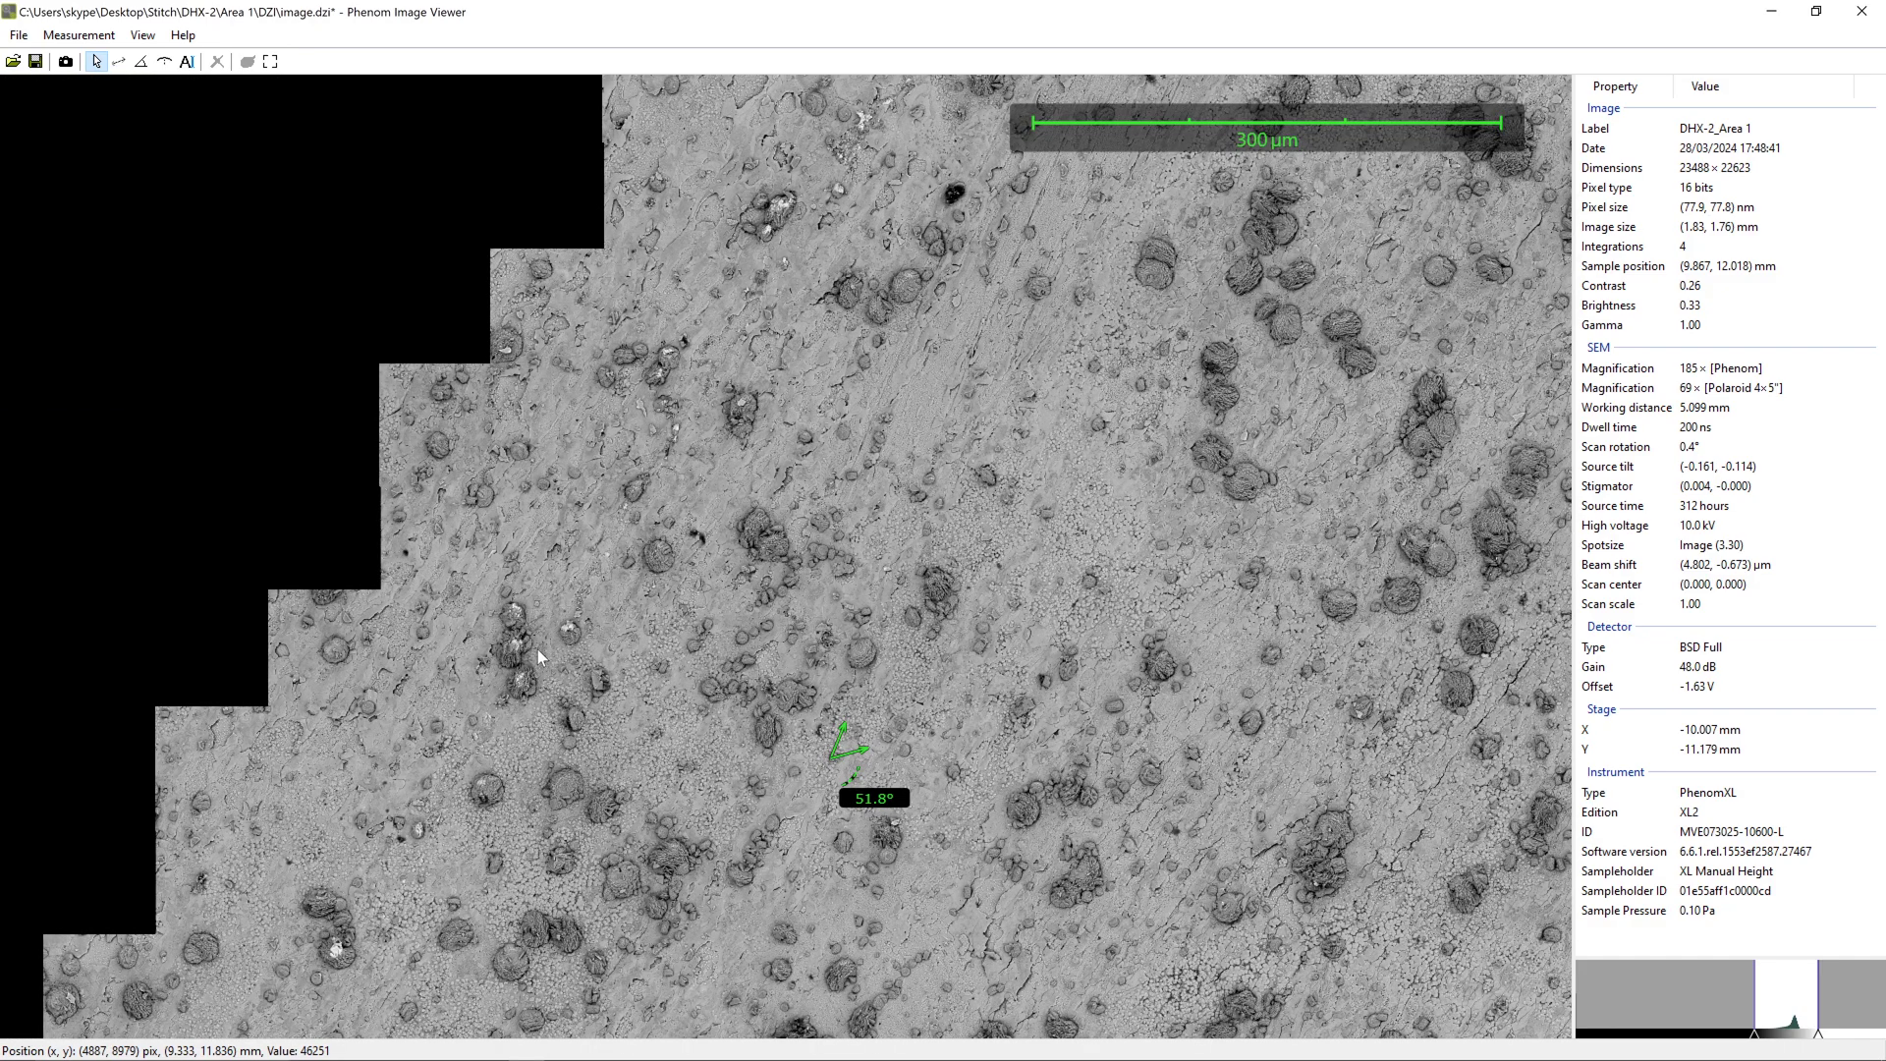
drag(1332, 905, 975, 403)
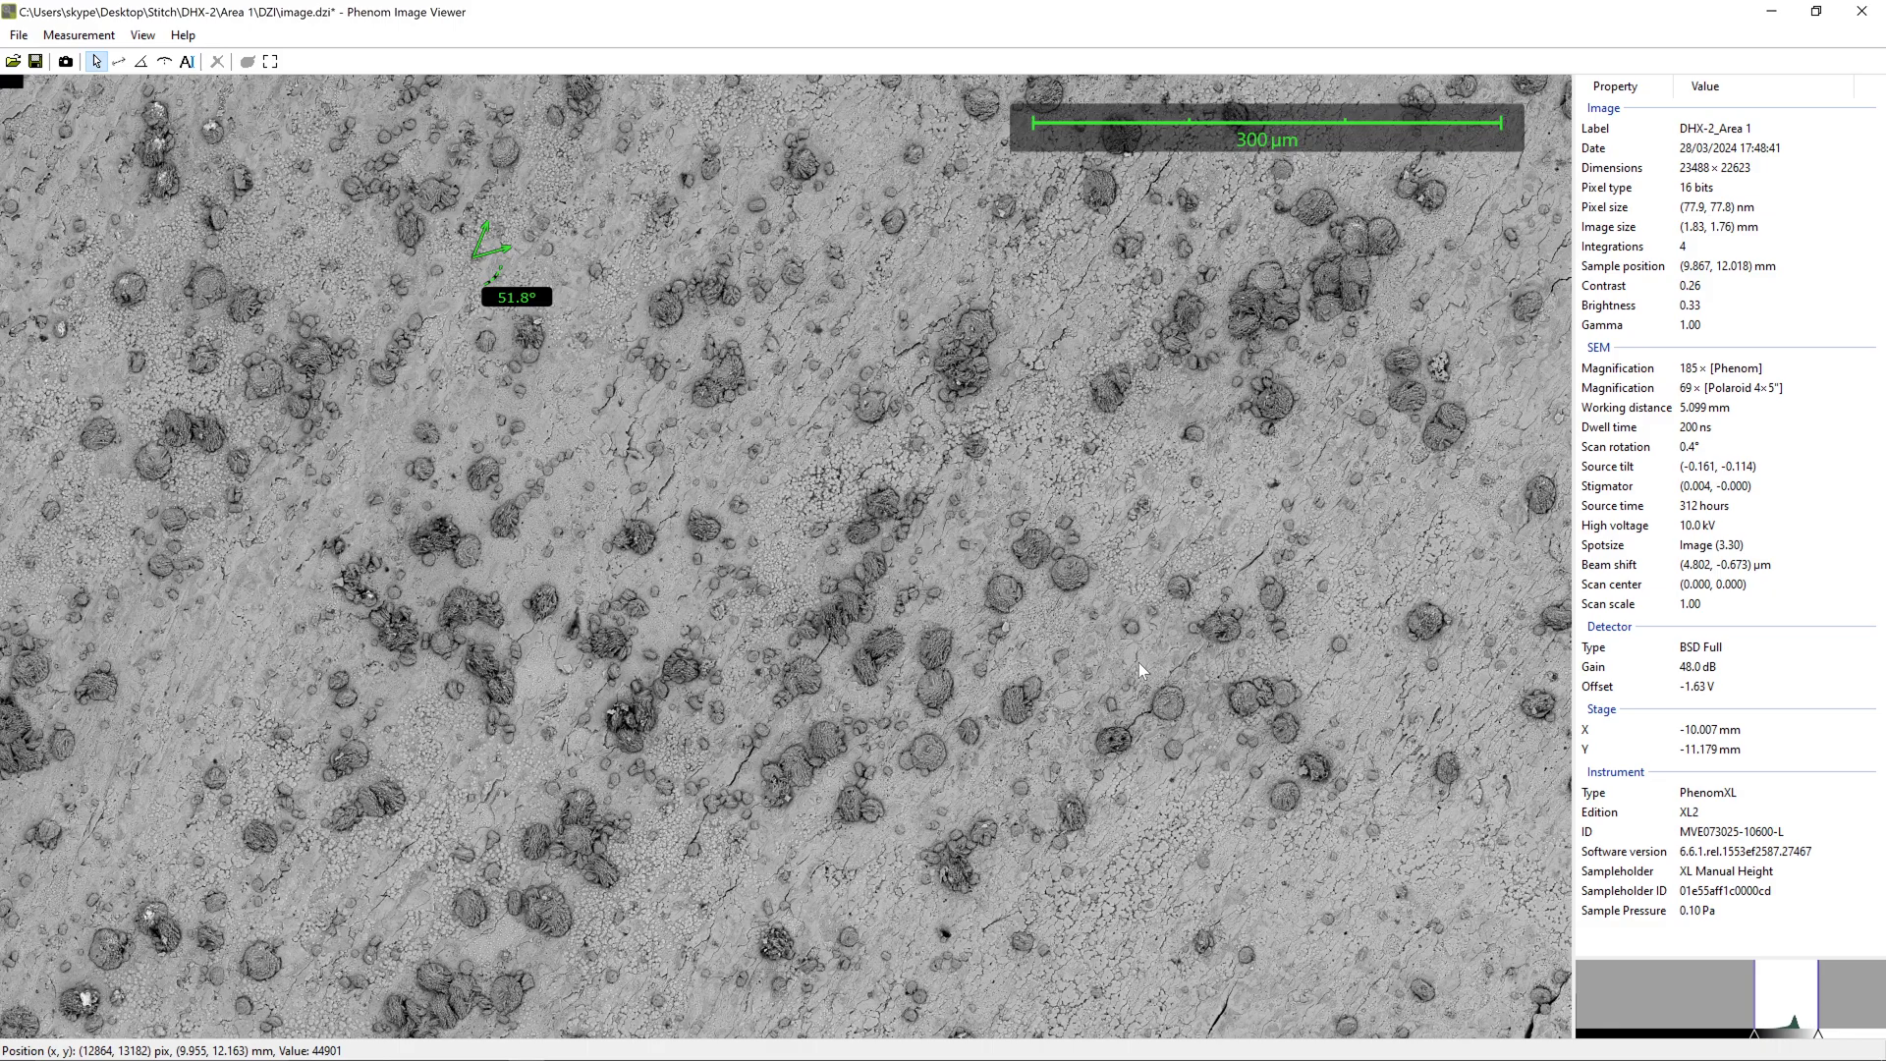
drag(1140, 662, 412, 875)
drag(896, 173, 1248, 687)
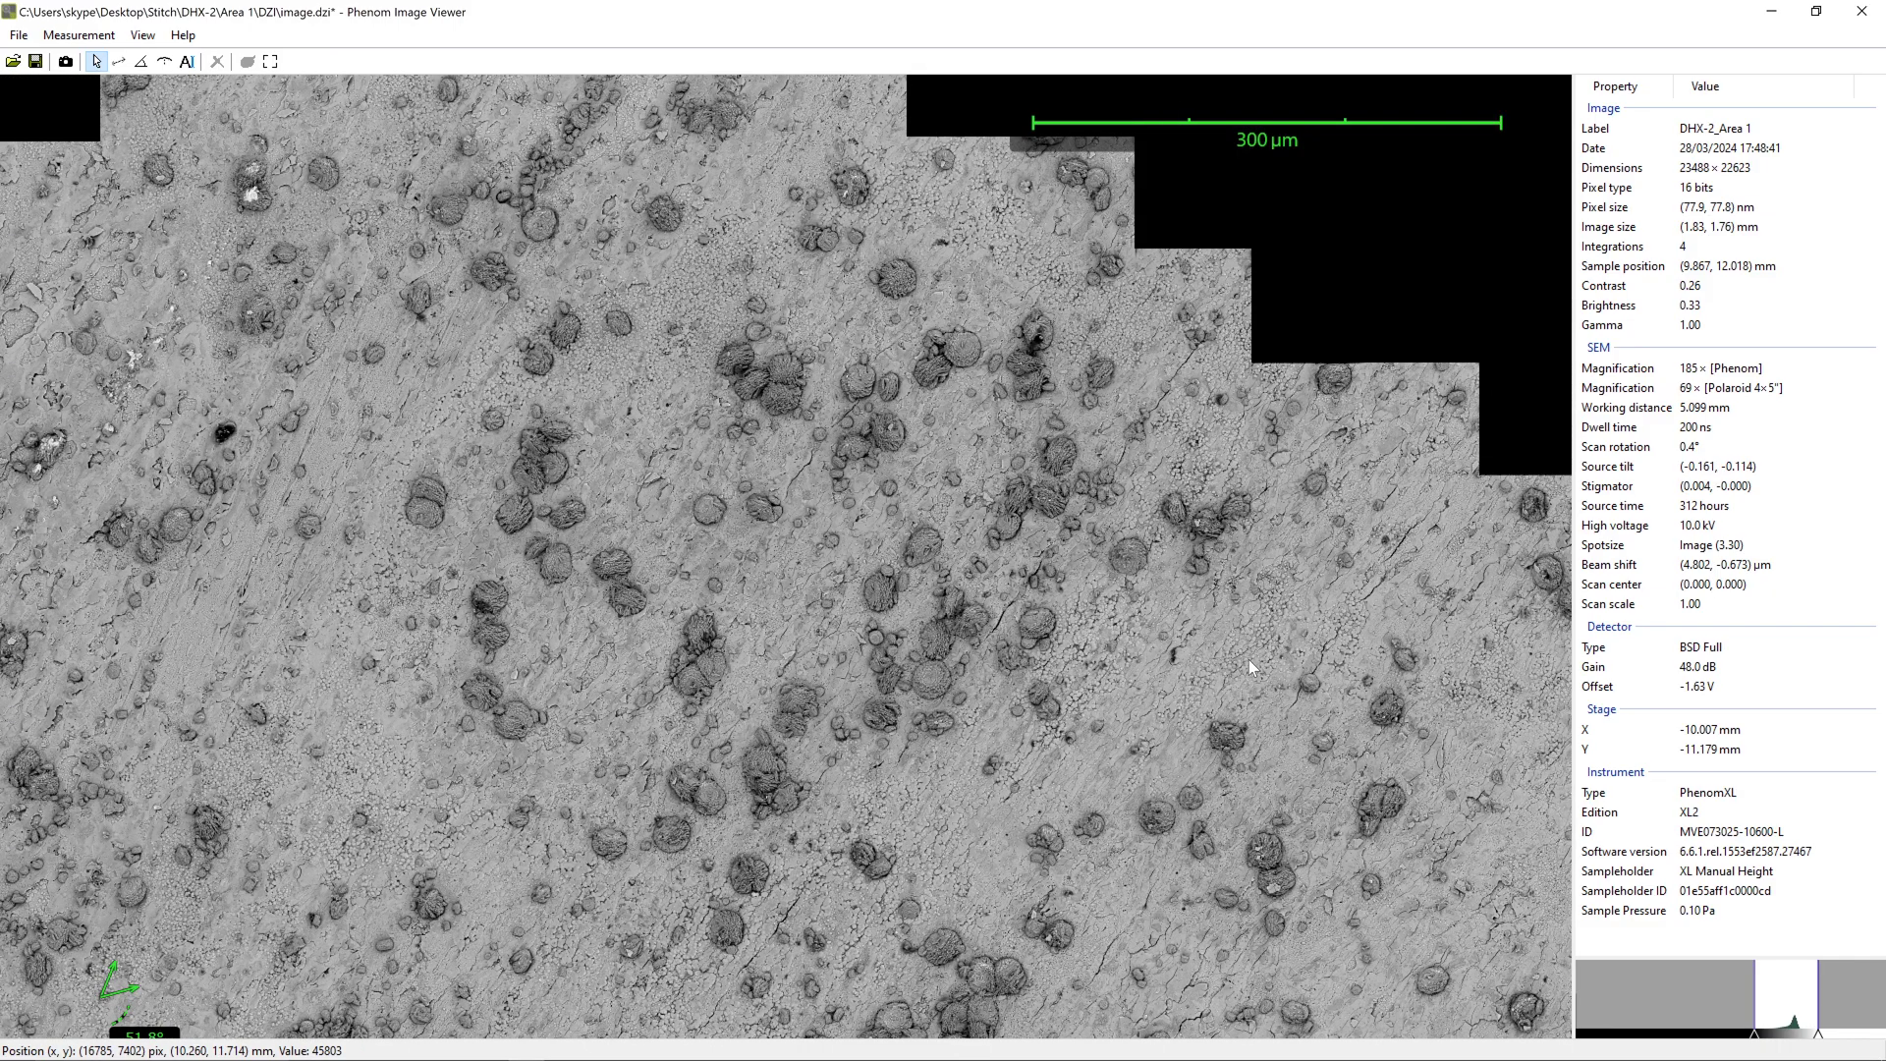
scroll(1248, 659, down, 2)
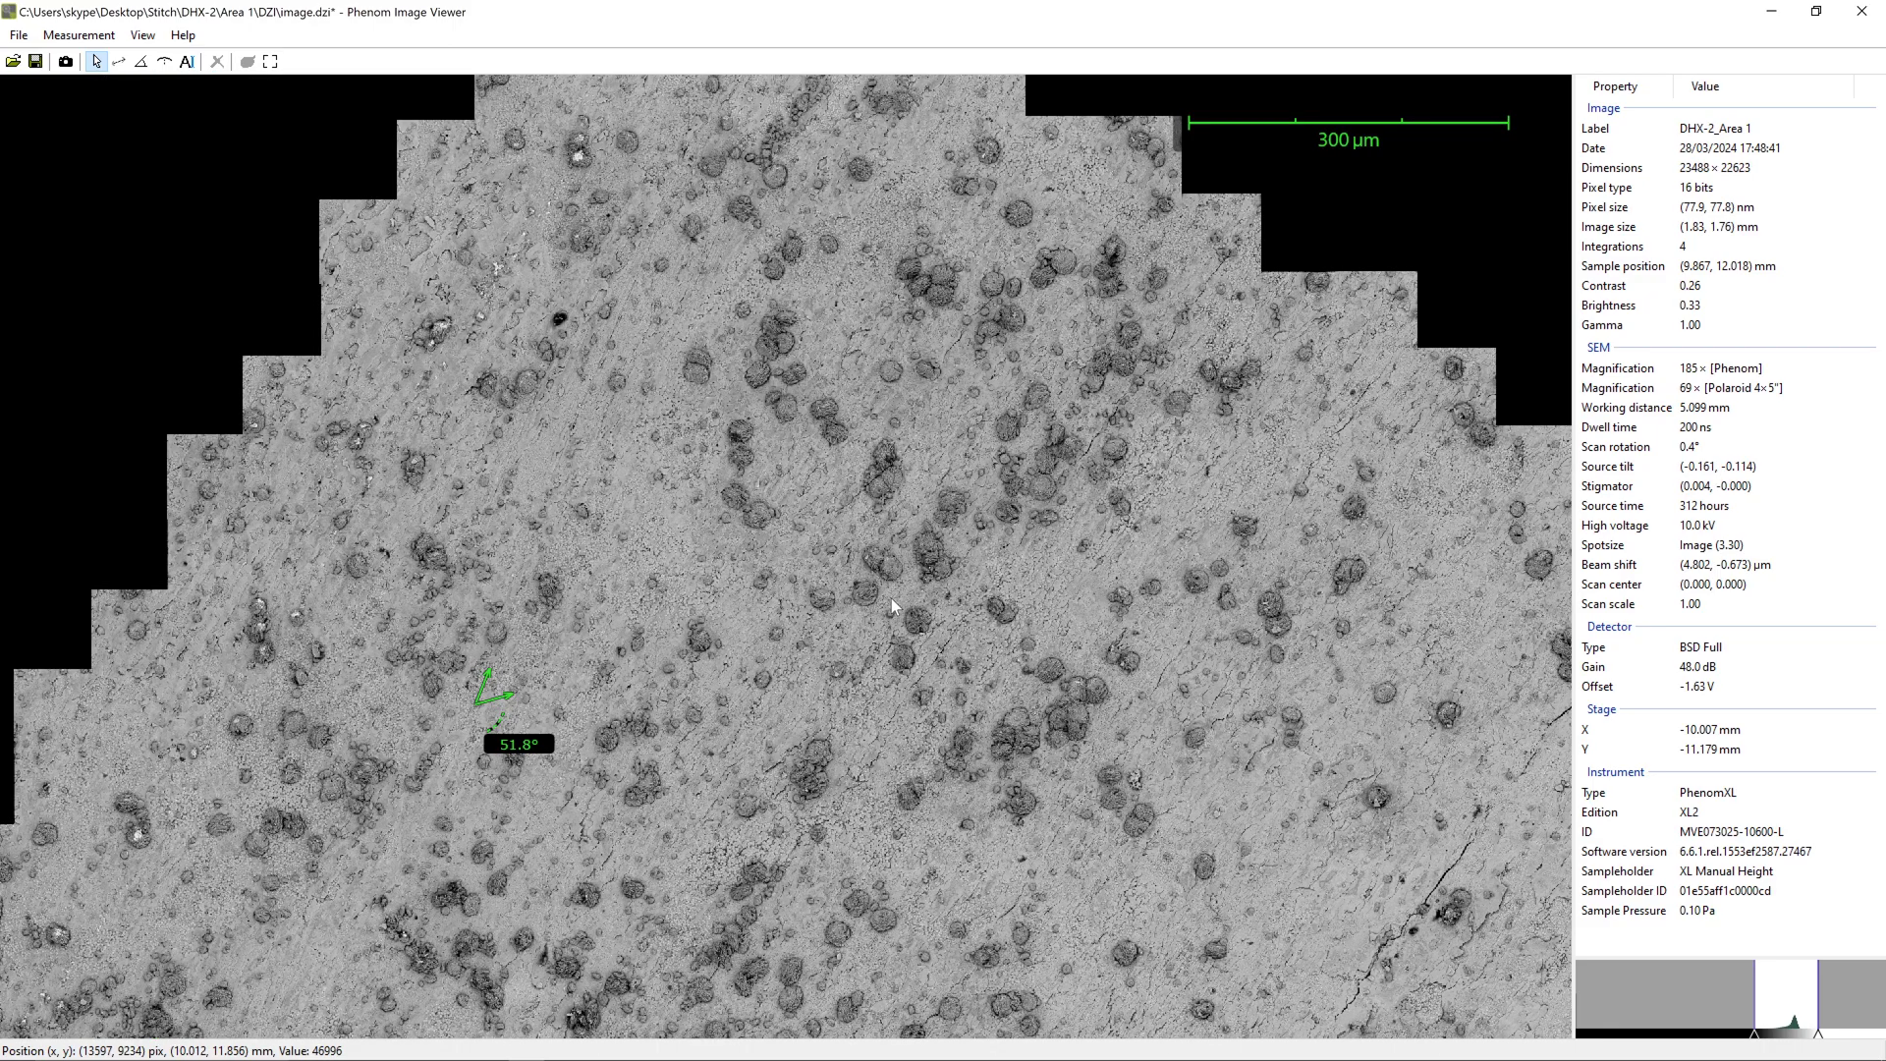
scroll(892, 598, down, 4)
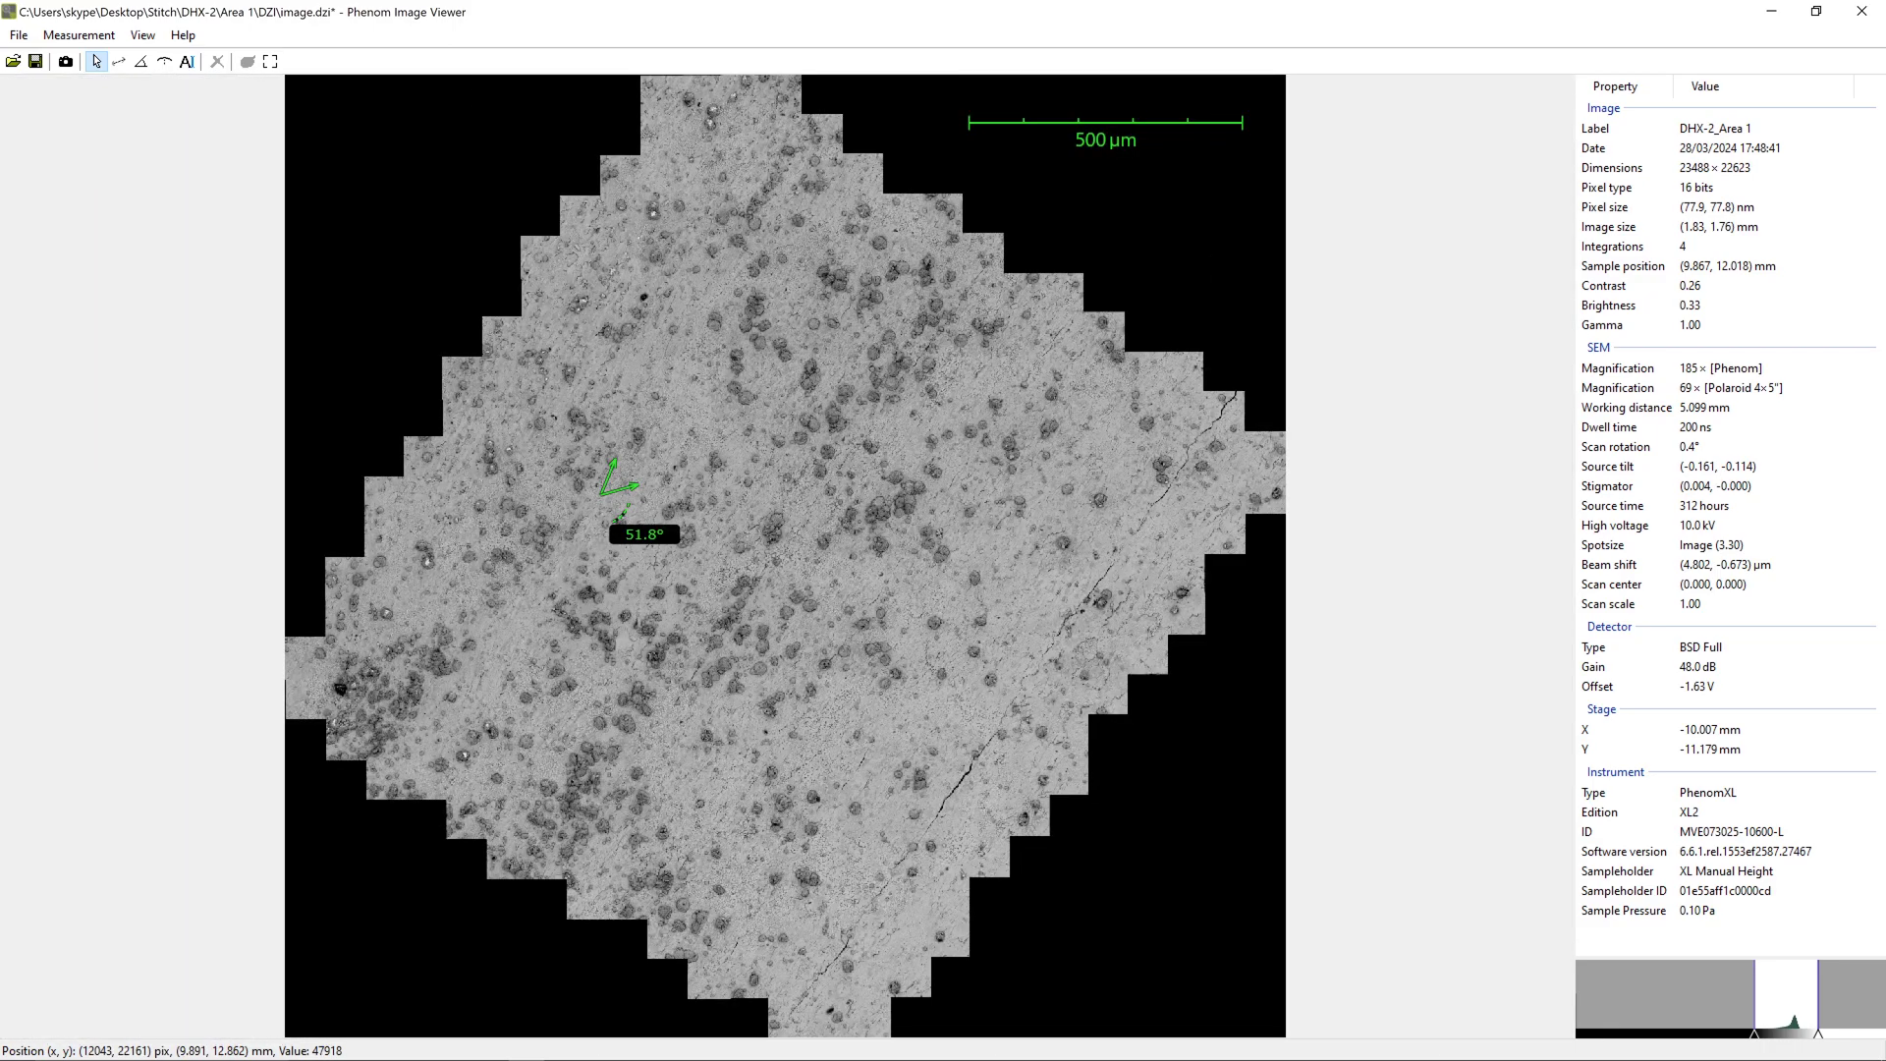